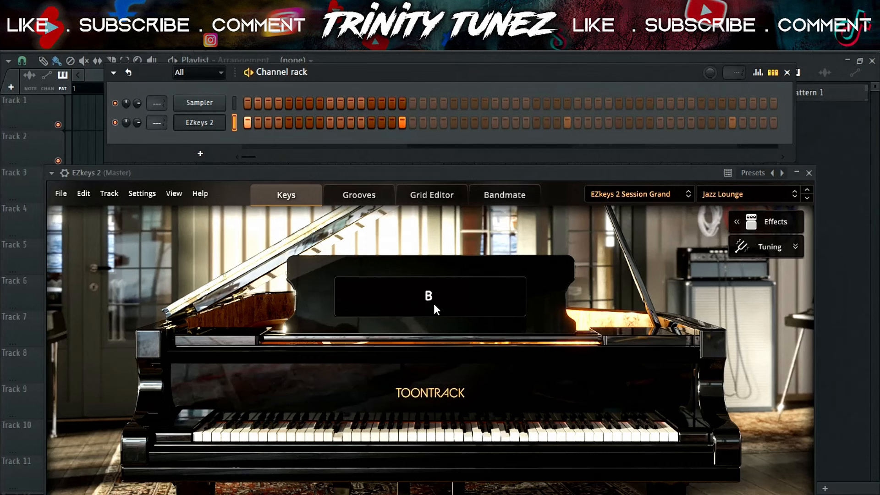
# Finish recording the EZkeys 2 chords and play them back in the piano roll with the plugin minimized and all five bars shown
pyautogui.press('space')
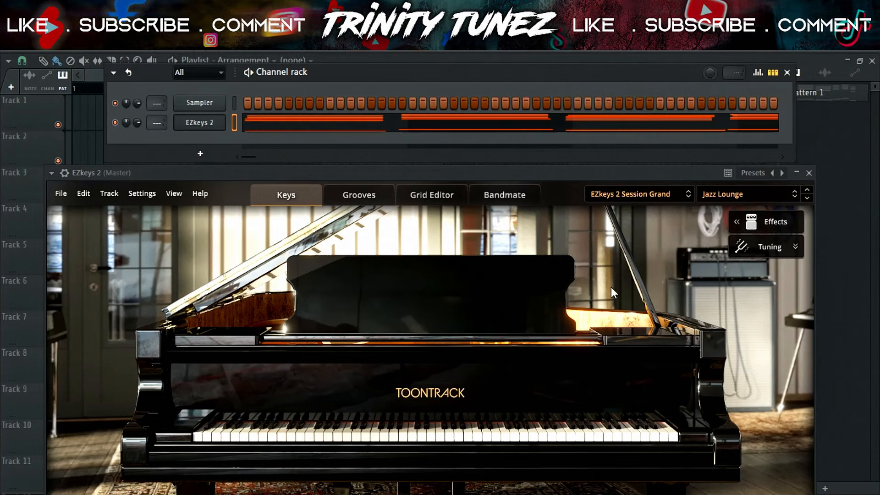
pyautogui.click(281, 128)
pyautogui.press('space')
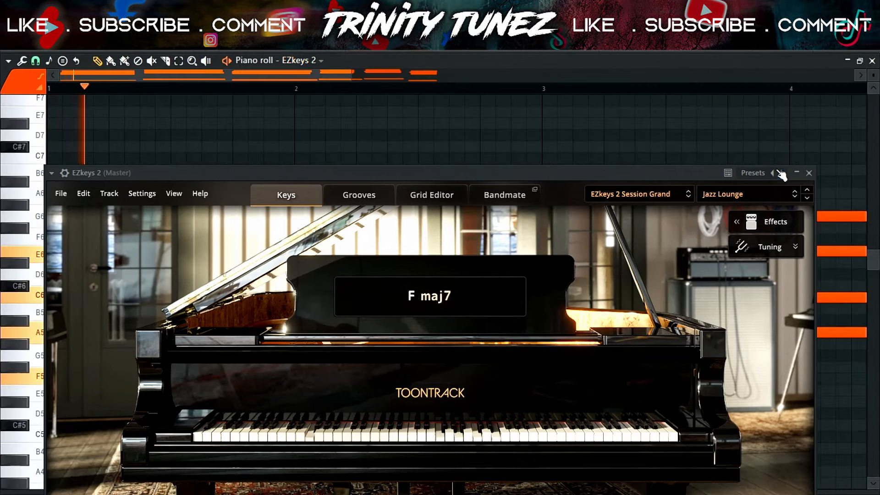
pyautogui.click(781, 174)
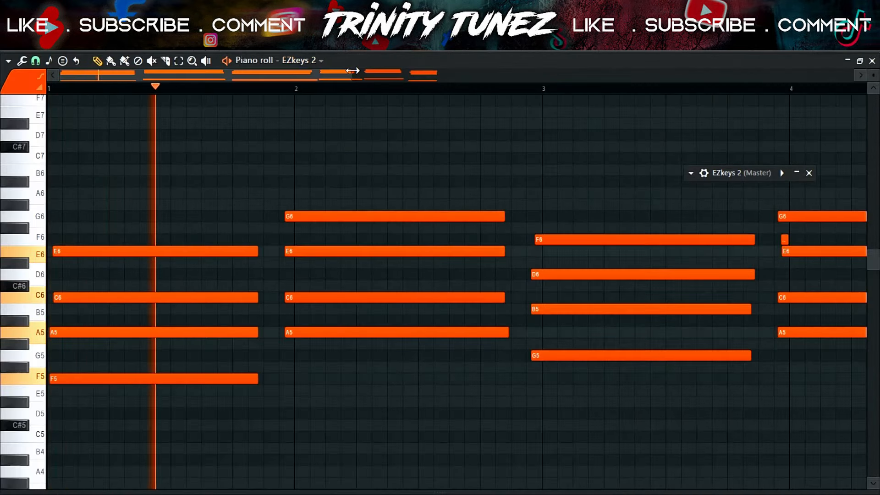
pyautogui.moveTo(353, 71); pyautogui.dragTo(557, 74)
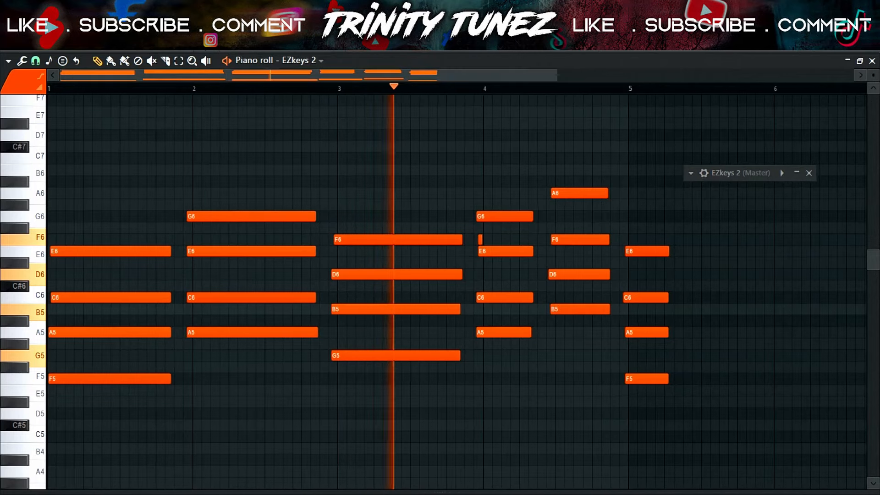
# Delete the very short stray F6 note at bar 4 and shift the A5, C6, E6 and G6 chord there slightly later
pyautogui.rightClick(480, 239)
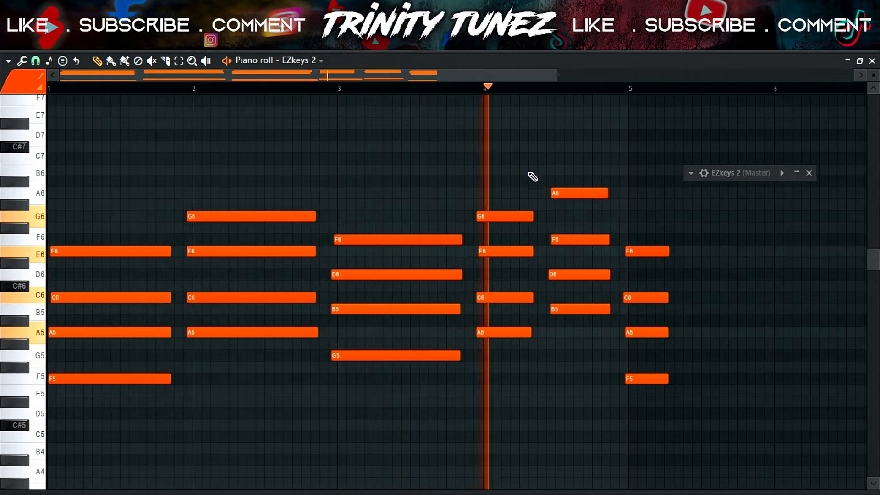
pyautogui.moveTo(526, 190); pyautogui.dragTo(490, 336)
pyautogui.click(464, 91)
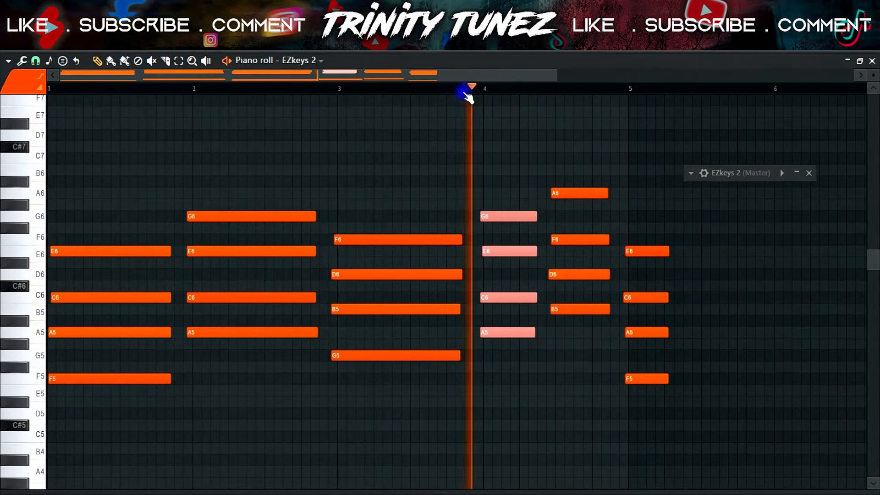
# Delete the chord notes F5, A5, C6 and E6 at bar 5
pyautogui.moveTo(628, 211); pyautogui.dragTo(640, 382)
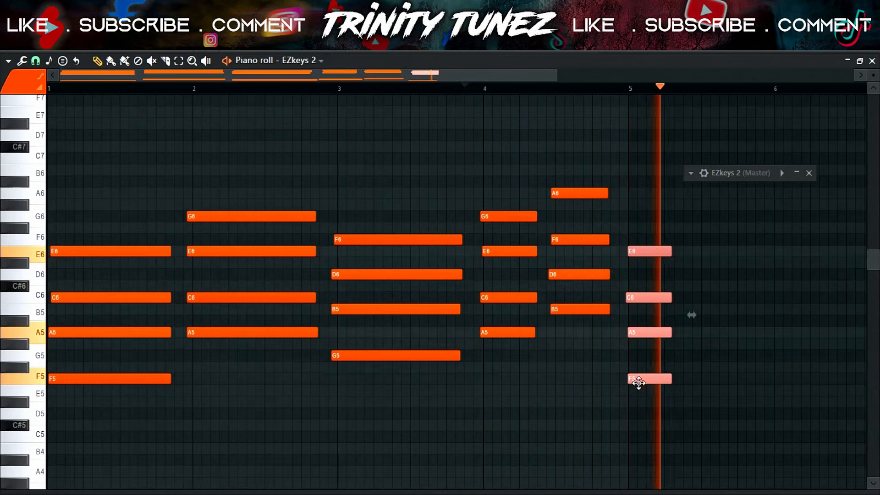
pyautogui.press('Delete')
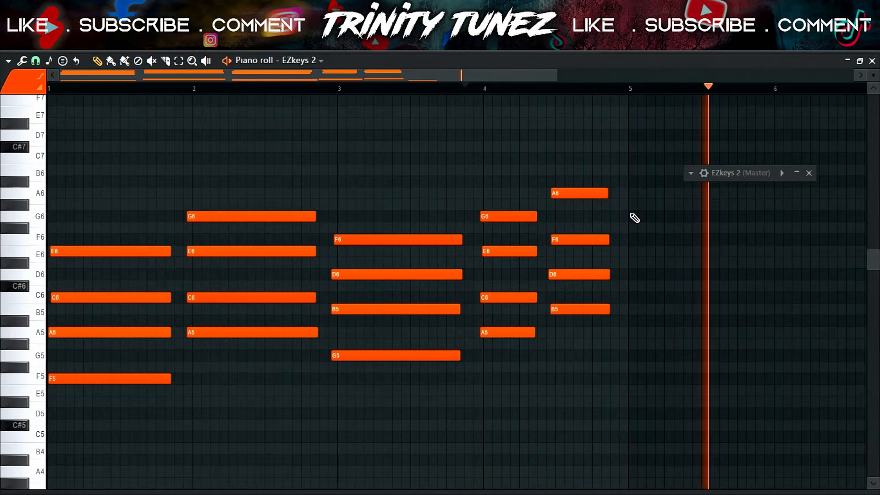
# Place Pattern 1 on Track 1 of the playlist, starting at bar 1
pyautogui.click(620, 44)
pyautogui.click(502, 152)
pyautogui.moveTo(519, 147); pyautogui.dragTo(60, 85)
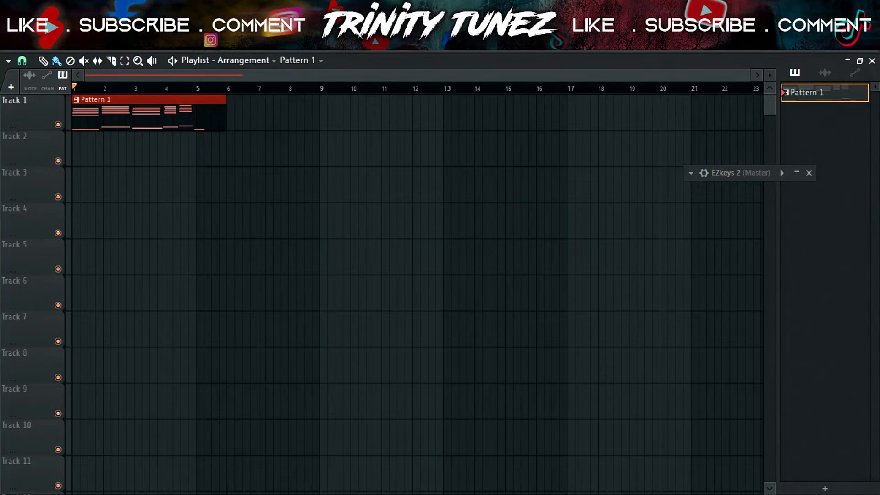
# Delete the leftover F3 bass note at bar 5 of Pattern 1 in the piano roll
pyautogui.doubleClick(205, 127)
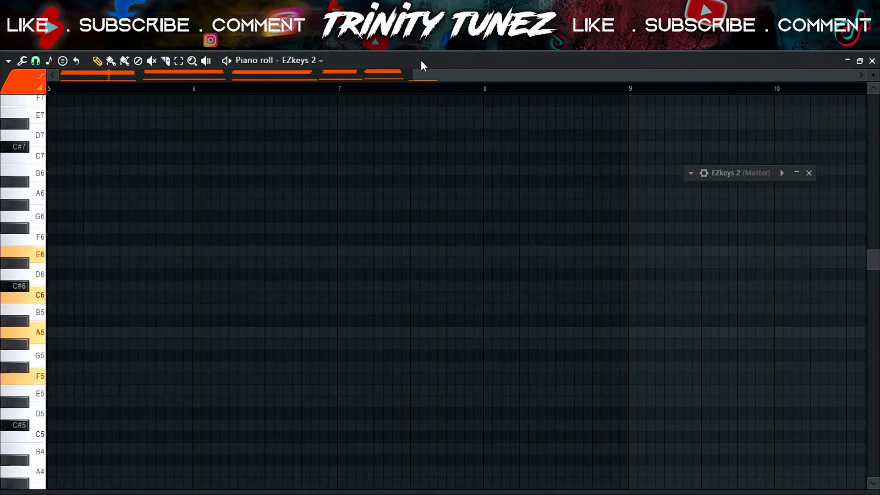
pyautogui.moveTo(434, 74); pyautogui.dragTo(166, 115)
pyautogui.scroll(-6, 523, 177)
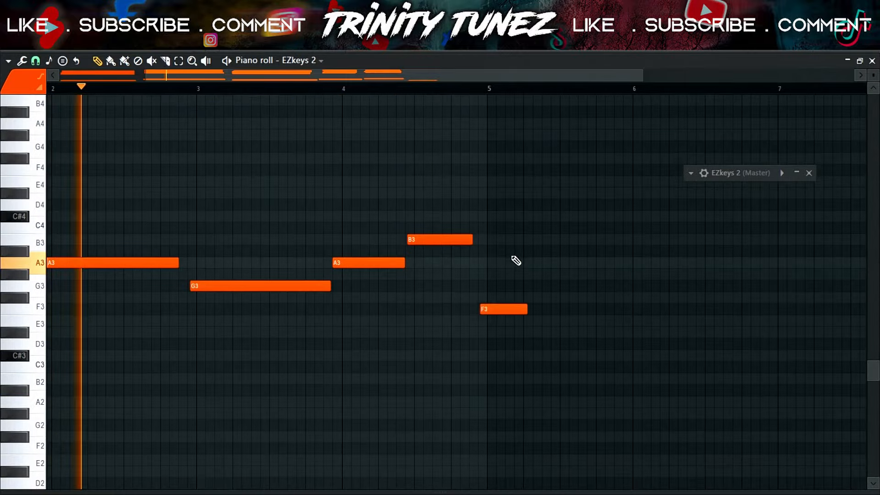
pyautogui.rightClick(504, 309)
# Render Pattern 1 to an audio clip on Track 1 and place its note clip on Track 2 at bar 1
pyautogui.press('F6')
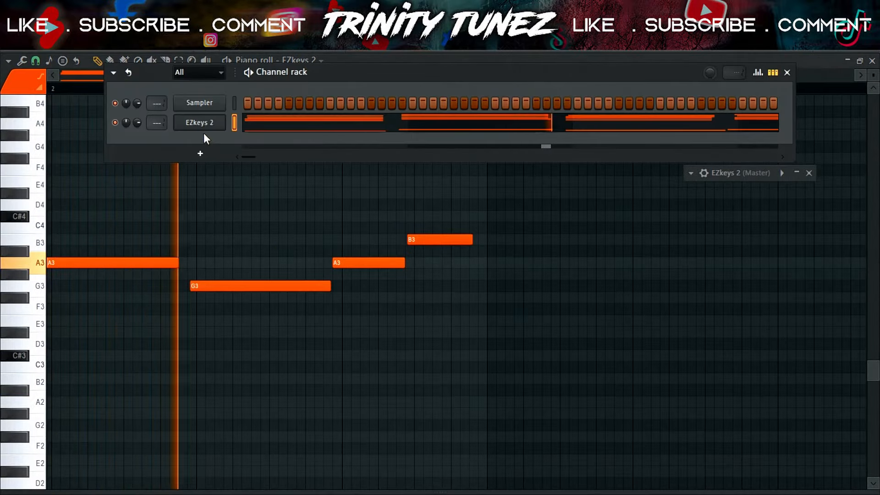
pyautogui.press('F5')
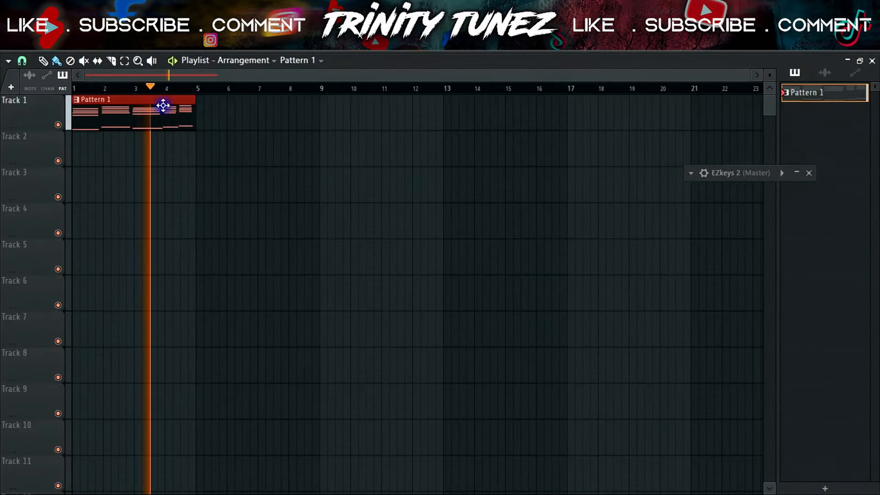
pyautogui.press('space')
pyautogui.rightClick(847, 97)
pyautogui.click(789, 342)
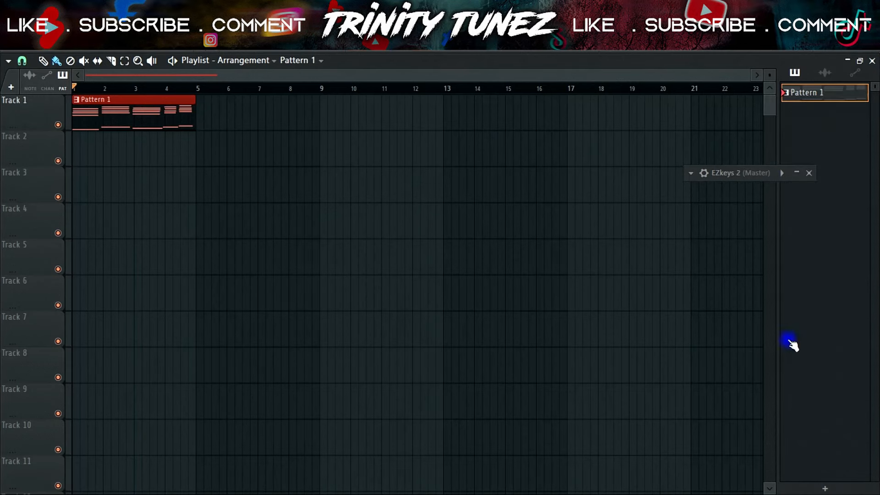
pyautogui.click(548, 430)
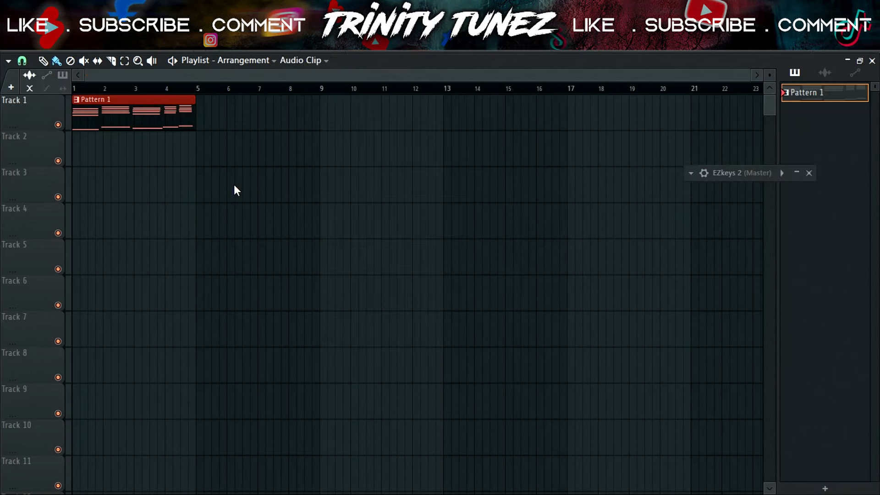
pyautogui.click(800, 91)
pyautogui.moveTo(800, 91); pyautogui.dragTo(74, 138)
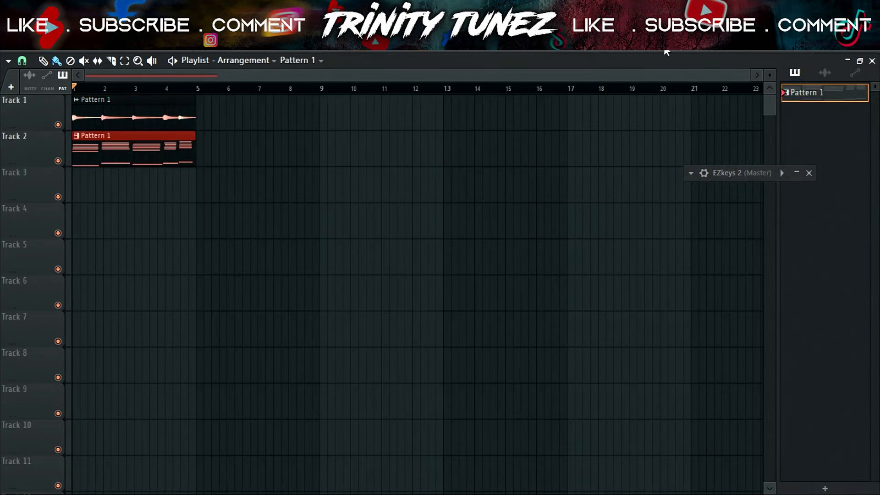
# Show the Unsorted channels in the channel rack and clone the Sampler channel
pyautogui.press('F6')
pyautogui.click(198, 73)
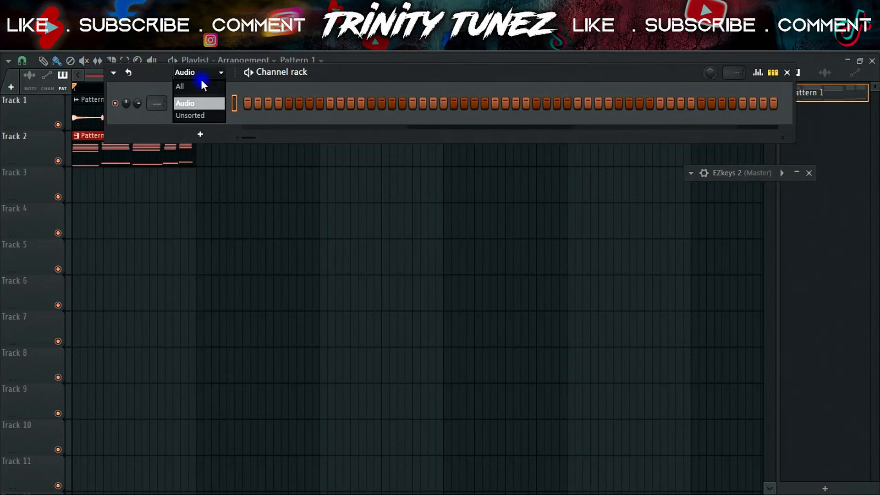
pyautogui.click(194, 115)
pyautogui.rightClick(205, 116)
pyautogui.rightClick(205, 104)
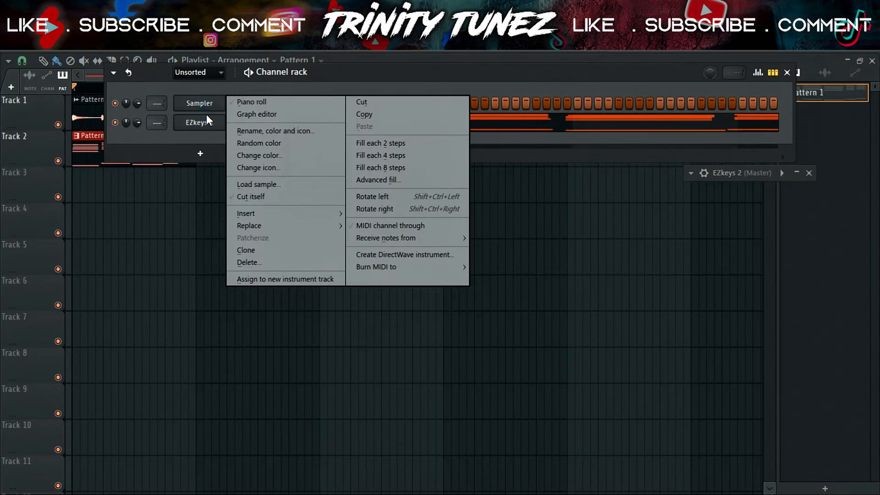
pyautogui.click(243, 249)
# Move the chord notes from the EZkeys 2 channel to the Sampler #2 channel by cutting and pasting them
pyautogui.rightClick(213, 123)
pyautogui.rightClick(211, 143)
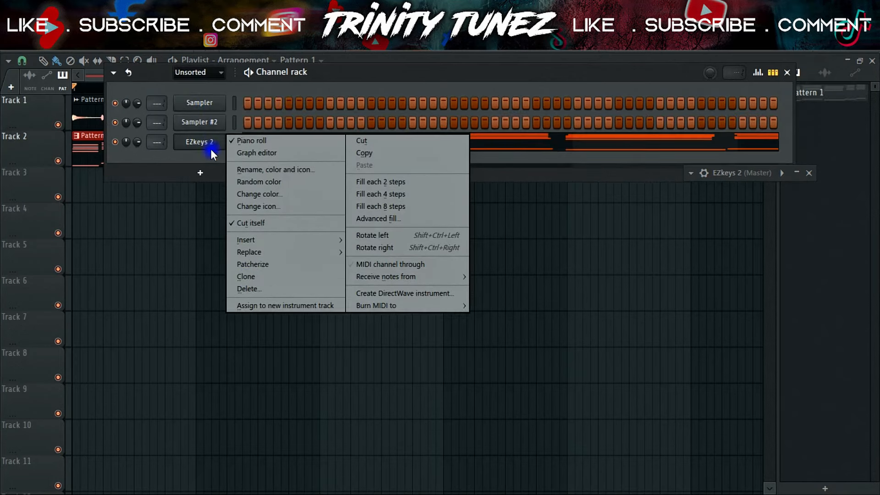
pyautogui.click(362, 142)
pyautogui.rightClick(211, 123)
pyautogui.click(367, 145)
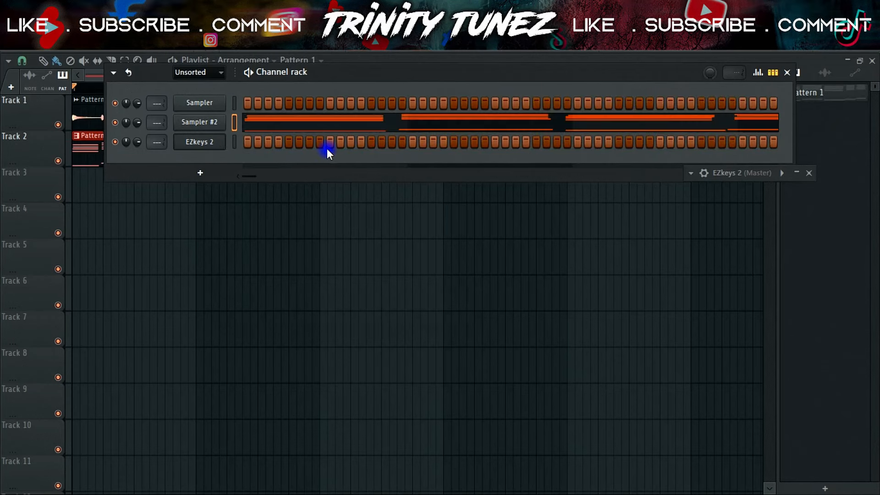
# Open the EZkeys 2 instrument and switch its sound library to Session Organ
pyautogui.click(214, 142)
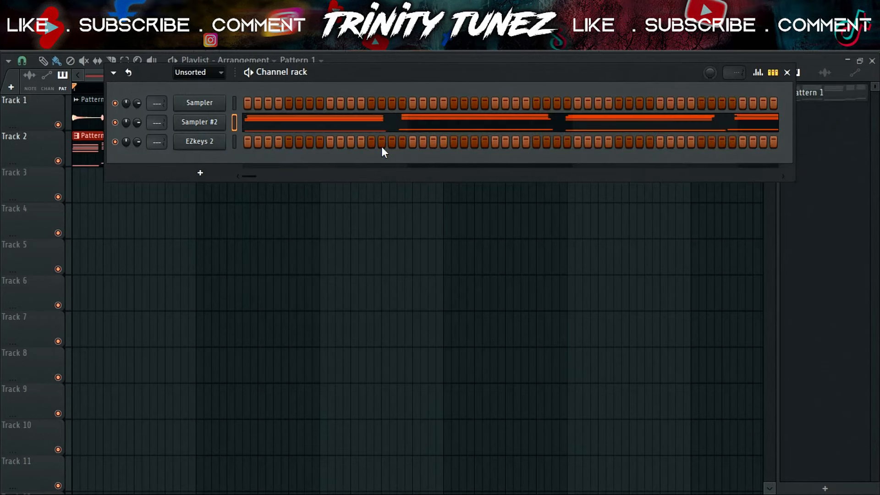
pyautogui.click(224, 147)
pyautogui.click(798, 173)
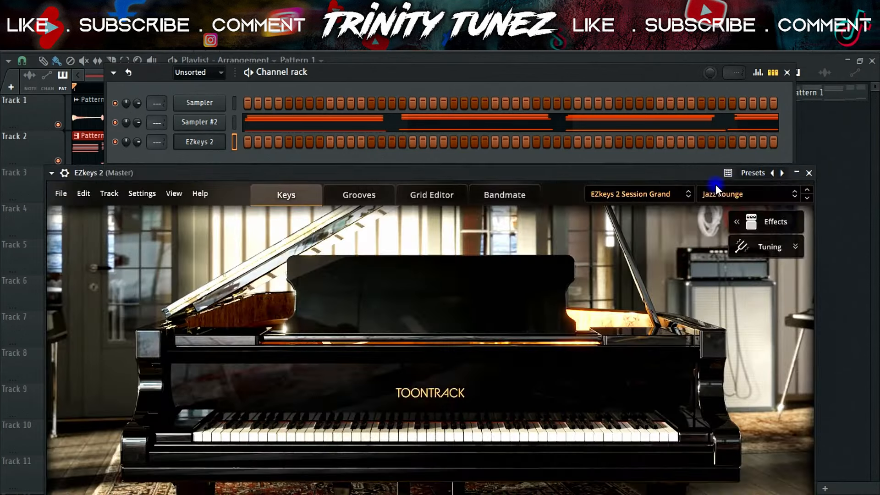
pyautogui.click(730, 188)
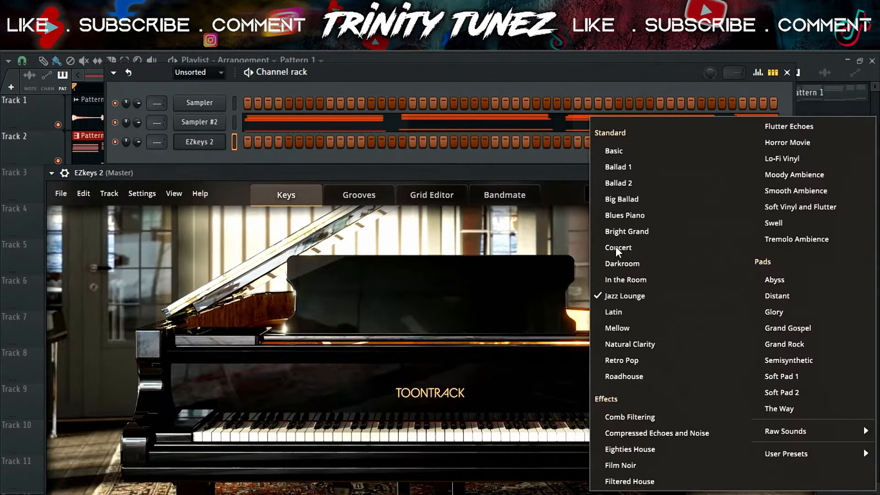
pyautogui.click(582, 163)
pyautogui.click(634, 194)
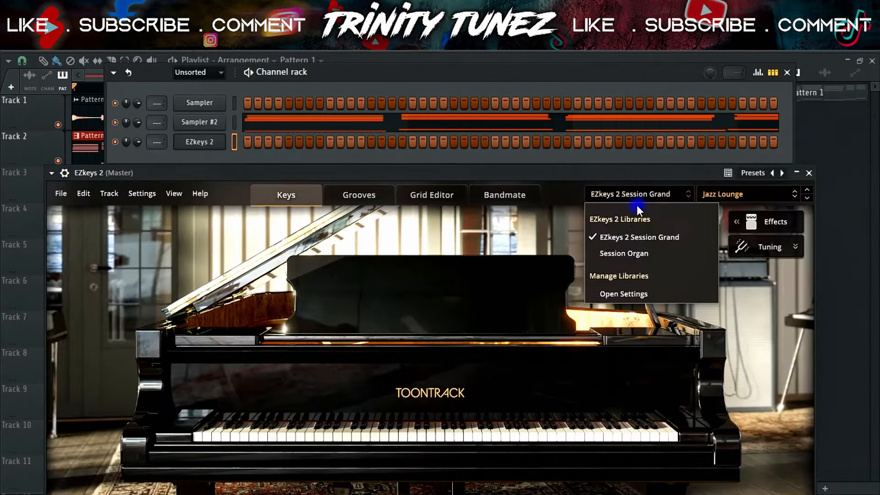
pyautogui.click(619, 253)
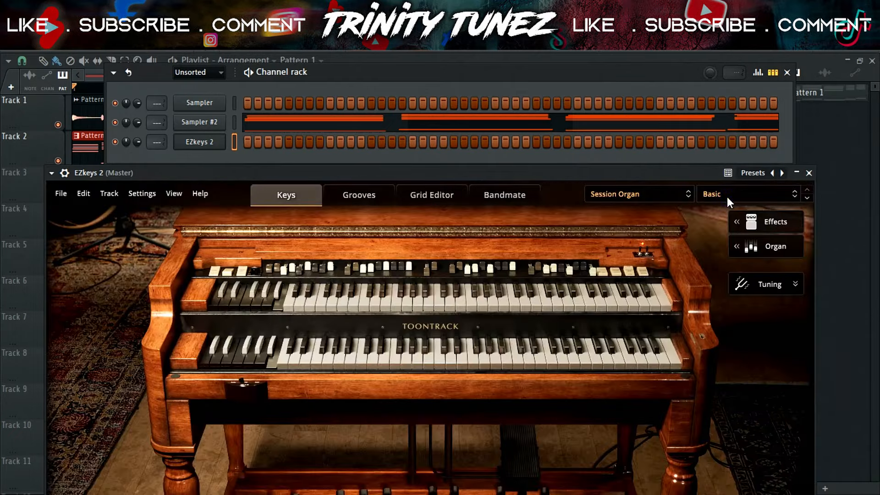
# Audition the Good Vibratos and Grey Onions organ presets, and load the Reggae preset
pyautogui.click(727, 197)
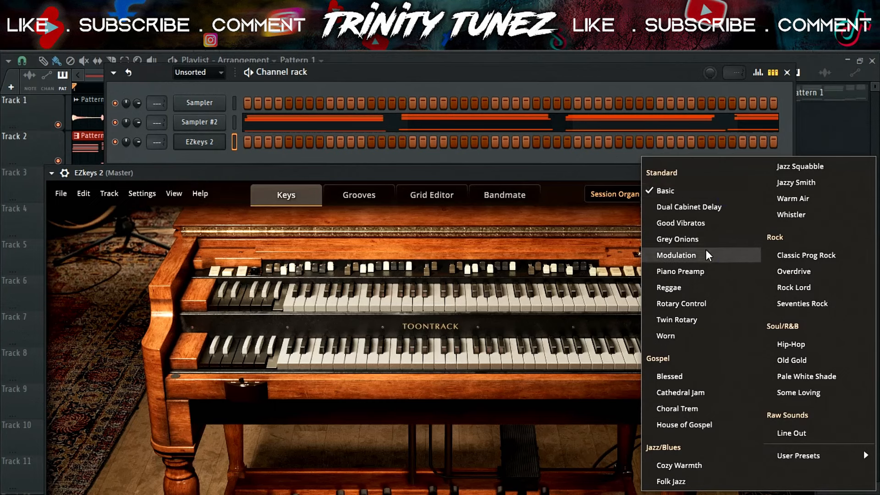
pyautogui.click(590, 171)
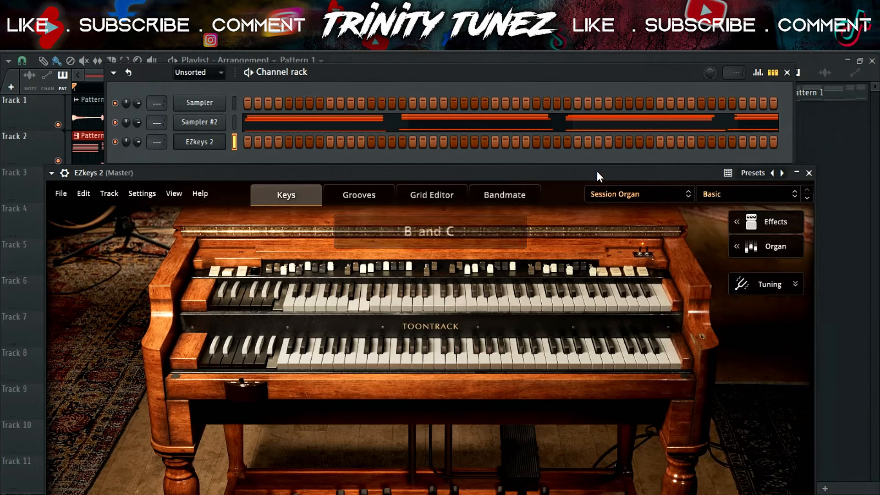
pyautogui.click(732, 194)
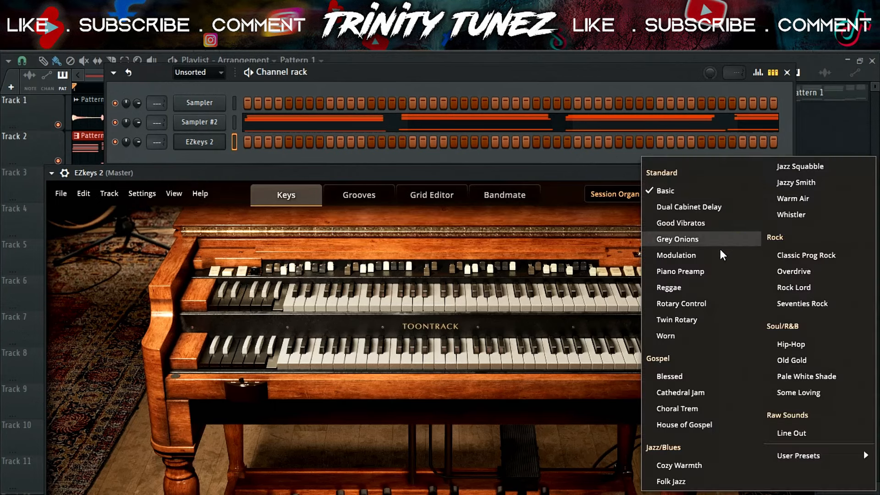
pyautogui.click(697, 222)
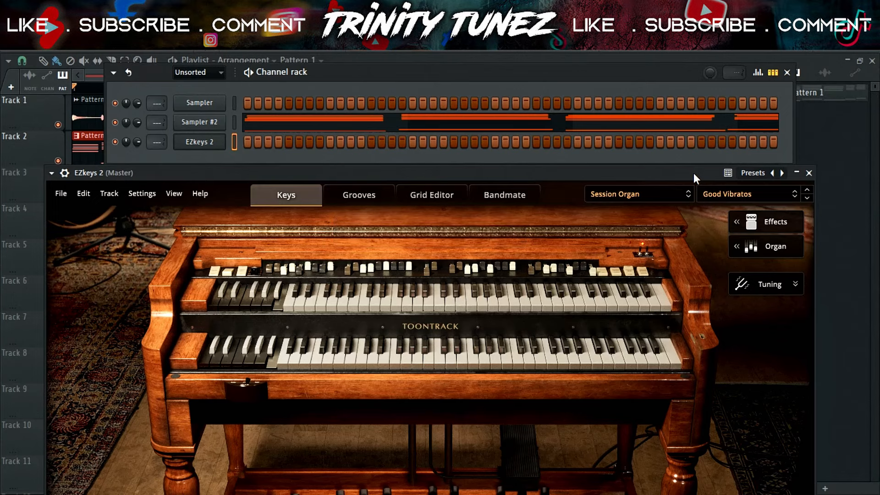
pyautogui.click(725, 193)
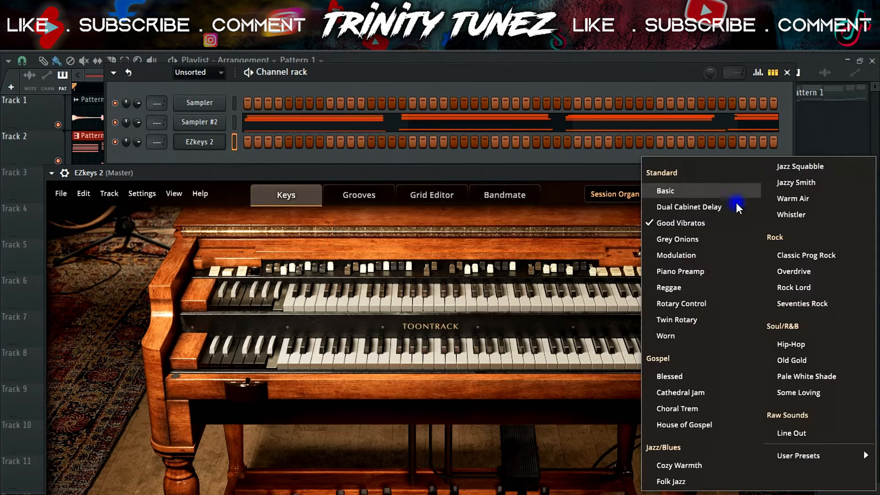
pyautogui.click(710, 244)
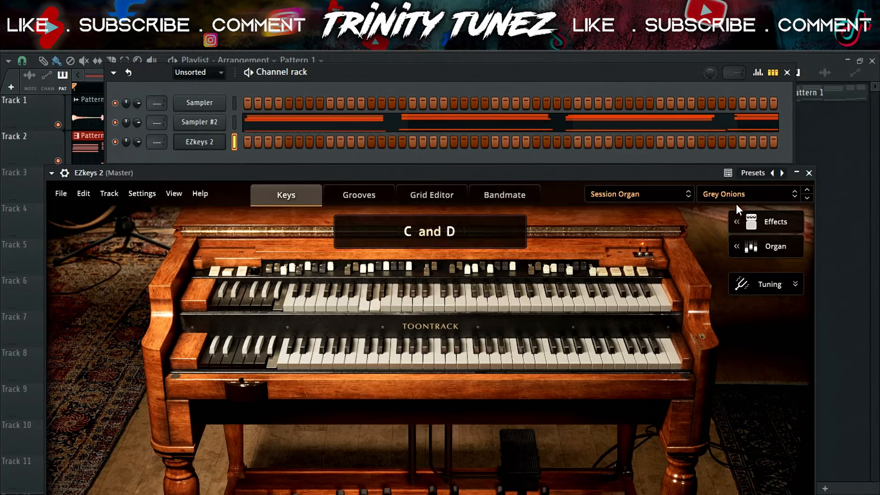
pyautogui.click(736, 195)
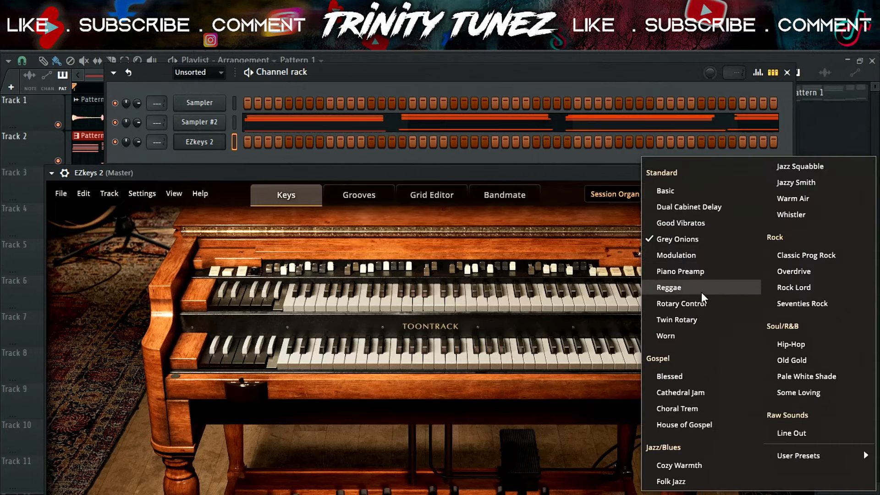
pyautogui.click(701, 288)
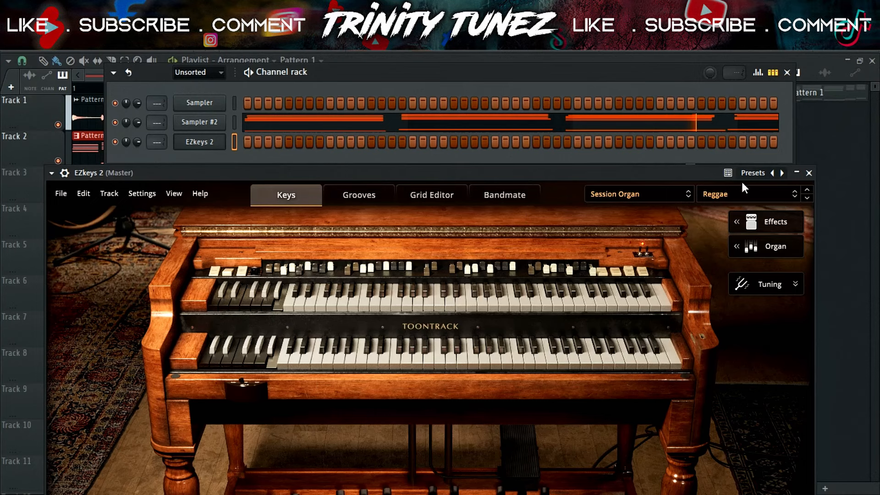
# Record an organ part on the EZkeys 2 channel over the rendered chord loop
pyautogui.press('space')
pyautogui.press('r')
pyautogui.click(439, 317)
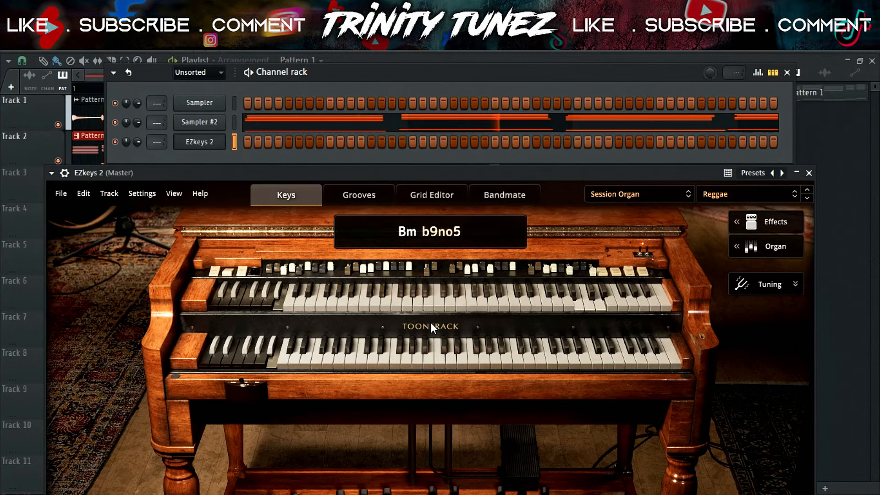
pyautogui.press('space')
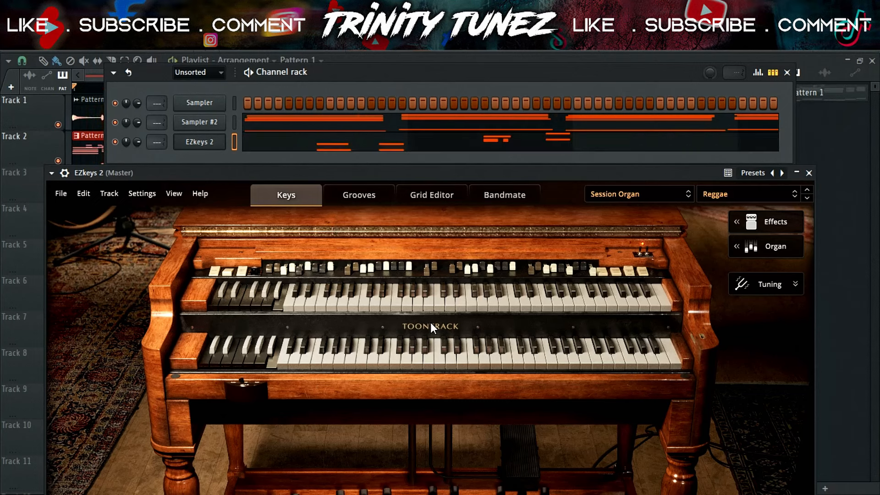
# Undo the recorded organ take in the EZkeys 2 piano roll and close the instrument window
pyautogui.click(344, 151)
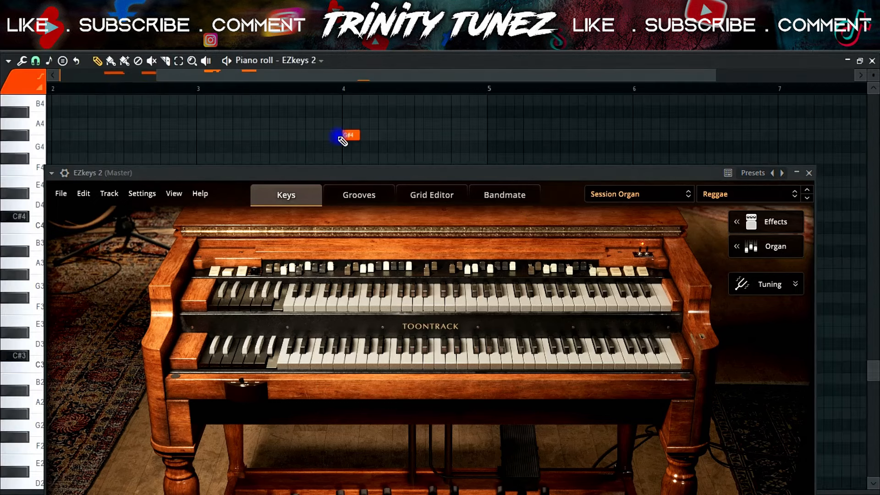
pyautogui.hotkey('ctrl', 'z')
pyautogui.click(503, 287)
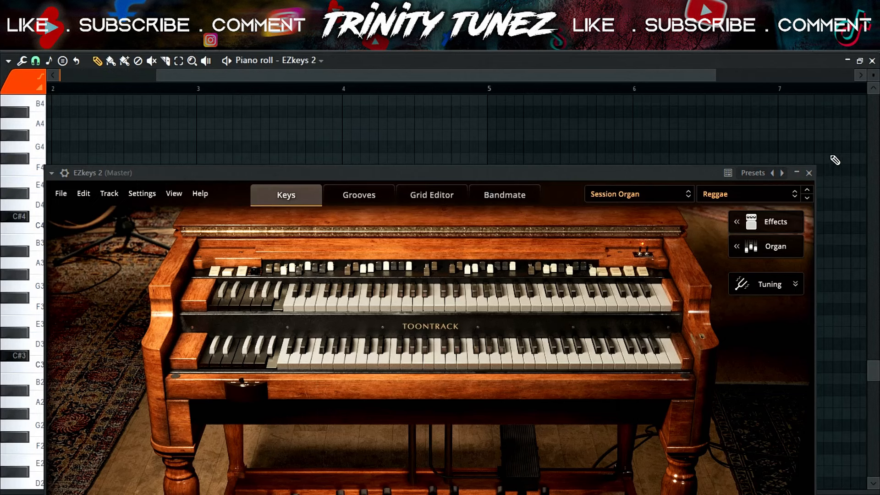
pyautogui.click(809, 173)
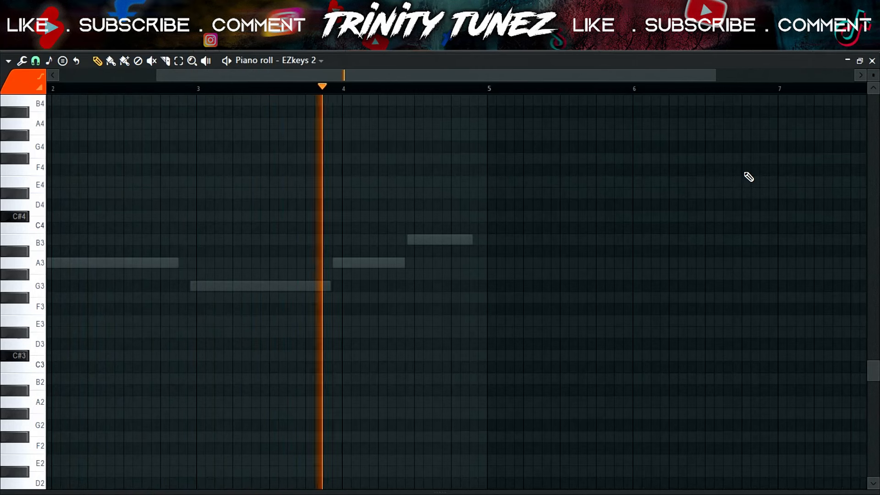
# Record a new organ part on the EZkeys 2 channel, playing two short chords per bar over the four-bar loop
pyautogui.press('space')
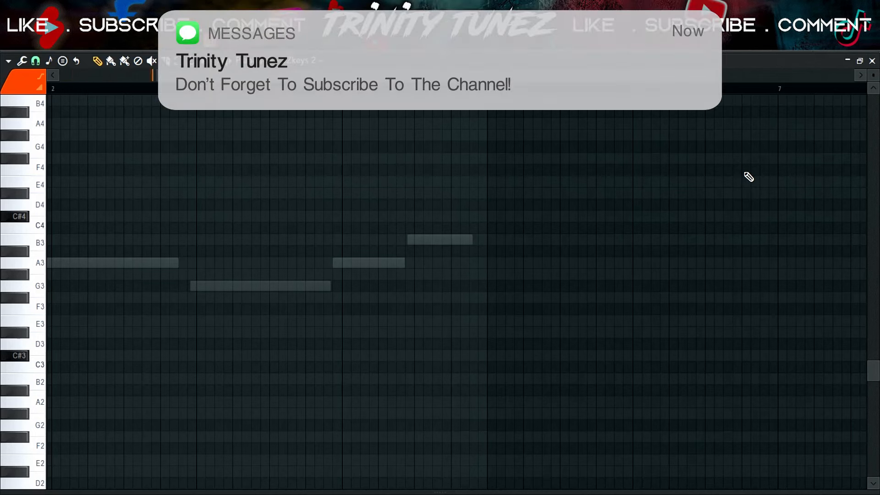
pyautogui.press('space')
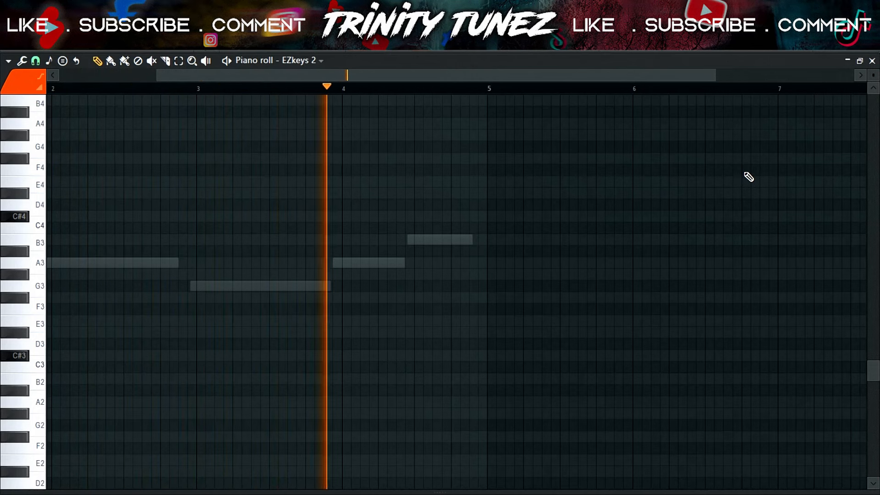
pyautogui.press('space')
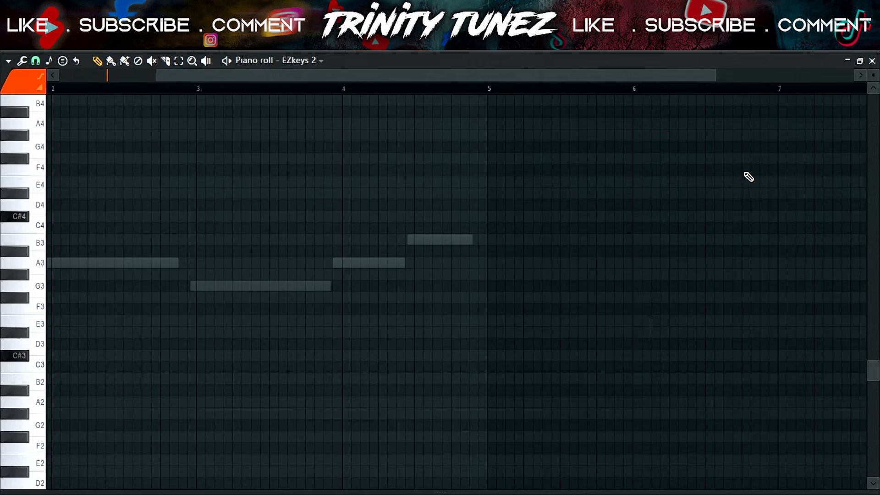
pyautogui.press('space')
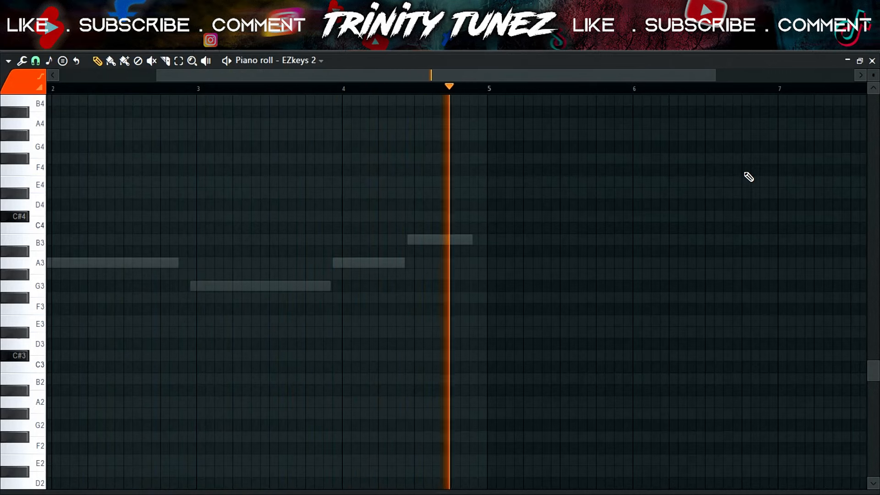
pyautogui.press('space')
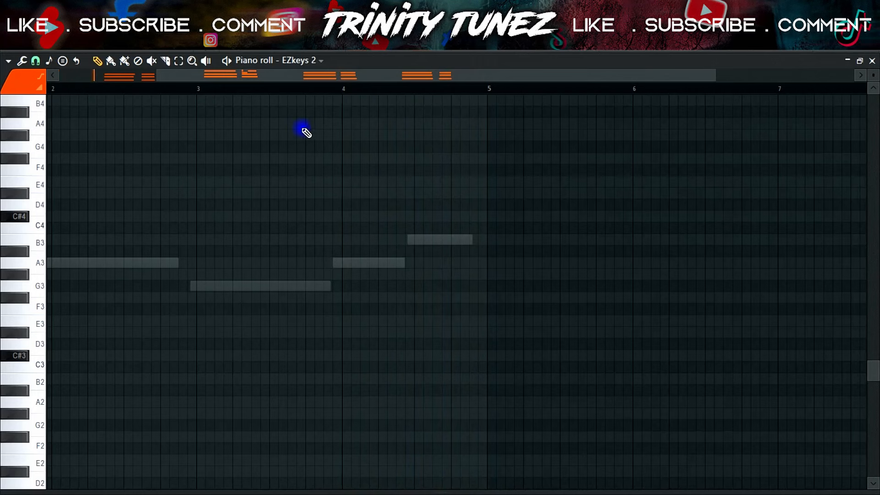
# Delete the two very short stray E7 and F7 notes near the end of bar 2 in the organ part
pyautogui.press('space')
pyautogui.press('space')
pyautogui.scroll(3, 222, 211)
pyautogui.moveTo(220, 78); pyautogui.dragTo(87, 89)
pyautogui.scroll(4, 112, 169)
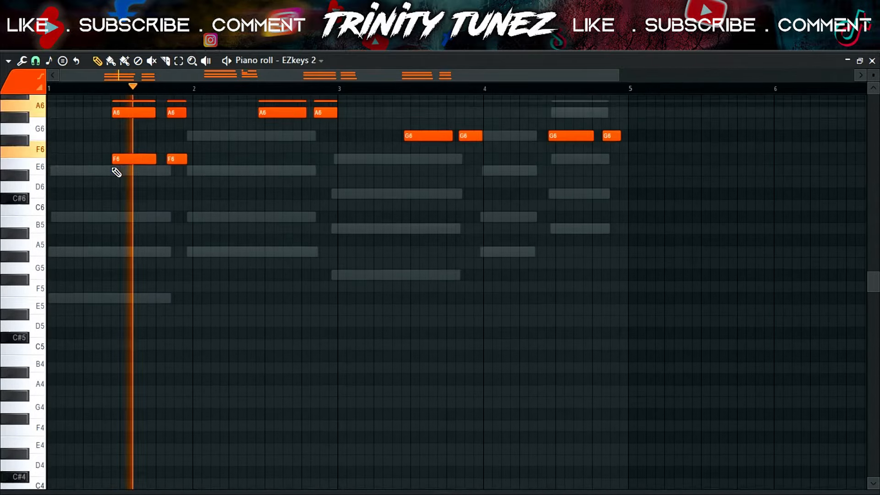
pyautogui.scroll(5, 116, 173)
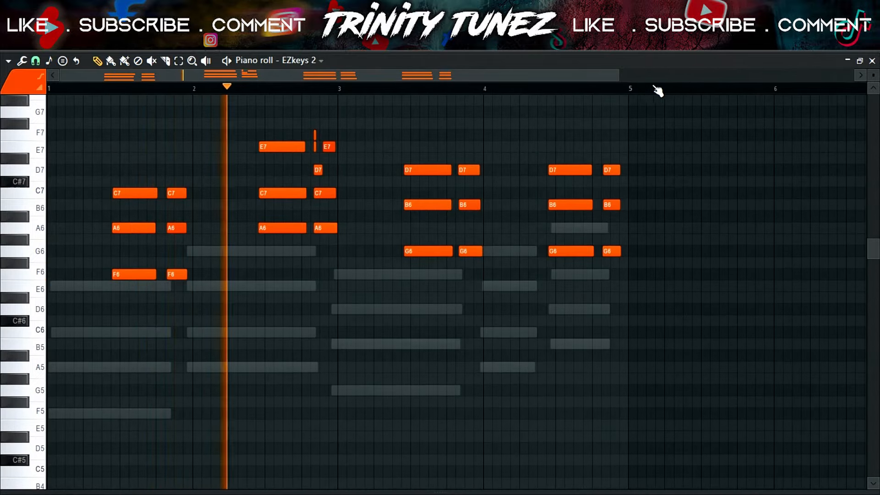
pyautogui.moveTo(617, 74); pyautogui.dragTo(402, 128)
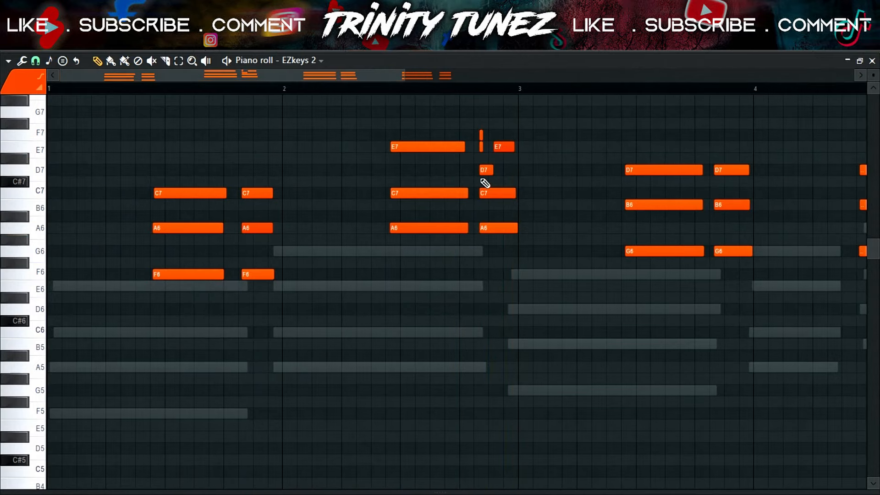
pyautogui.rightClick(482, 147)
pyautogui.rightClick(481, 136)
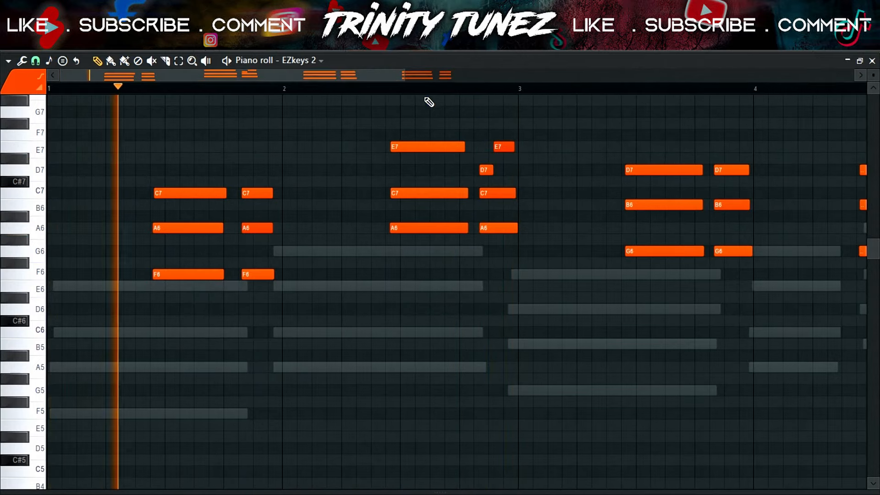
# With the velocity lane shown, add a C7 under bar 2's final E7 and trim the ends of its last E7, C7 and A6 notes
pyautogui.click(389, 89)
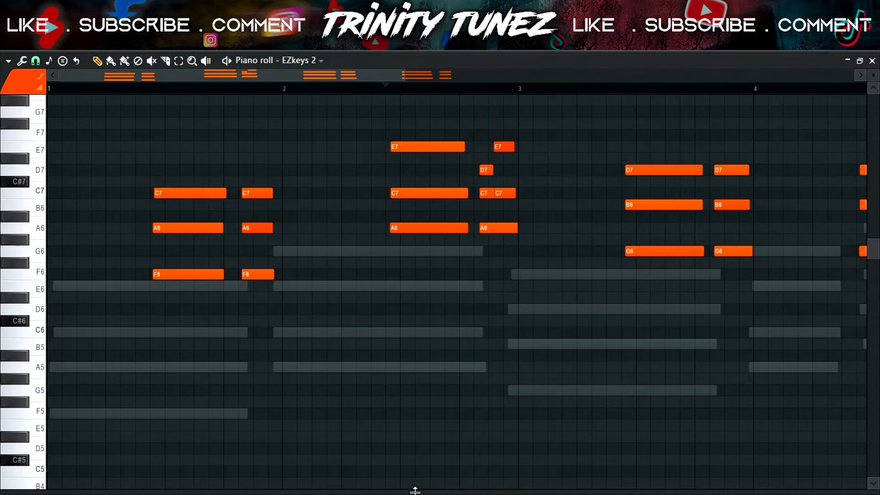
pyautogui.moveTo(415, 491); pyautogui.dragTo(438, 407)
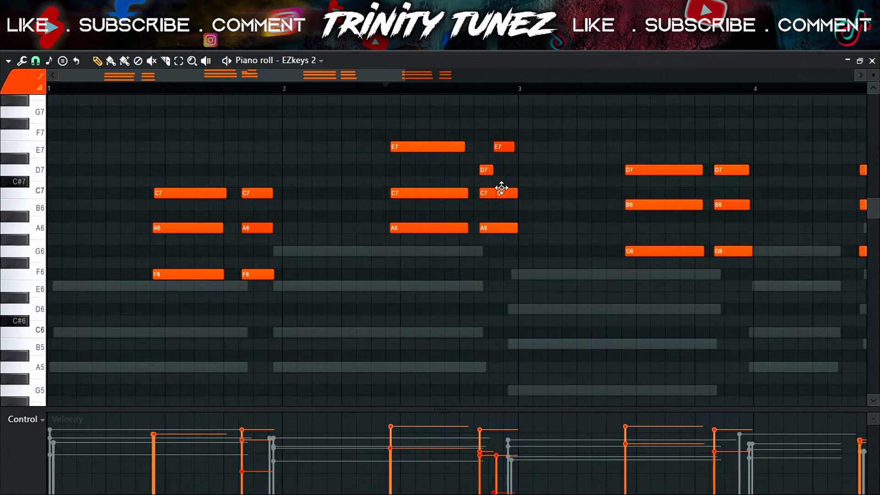
pyautogui.press('space')
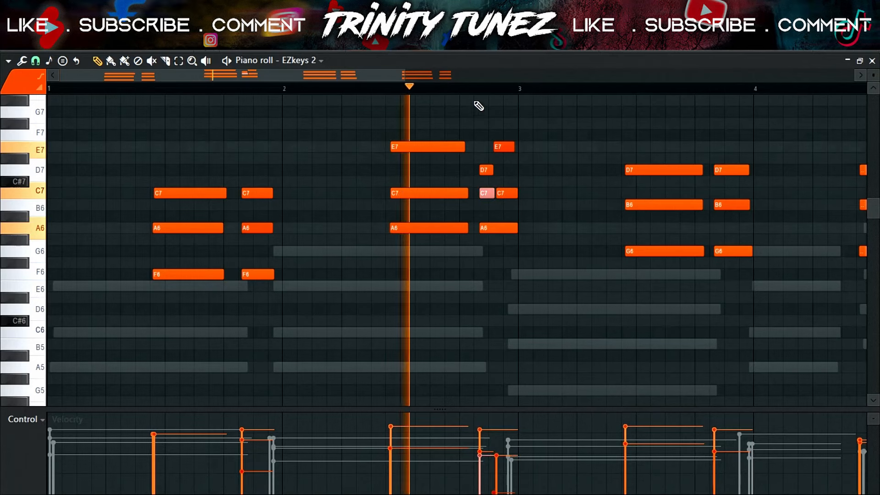
pyautogui.moveTo(513, 147); pyautogui.dragTo(510, 227)
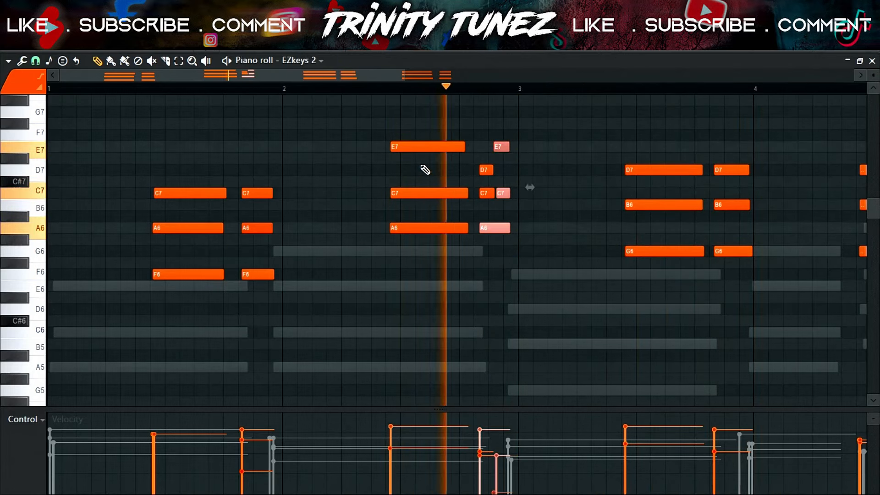
pyautogui.click(369, 92)
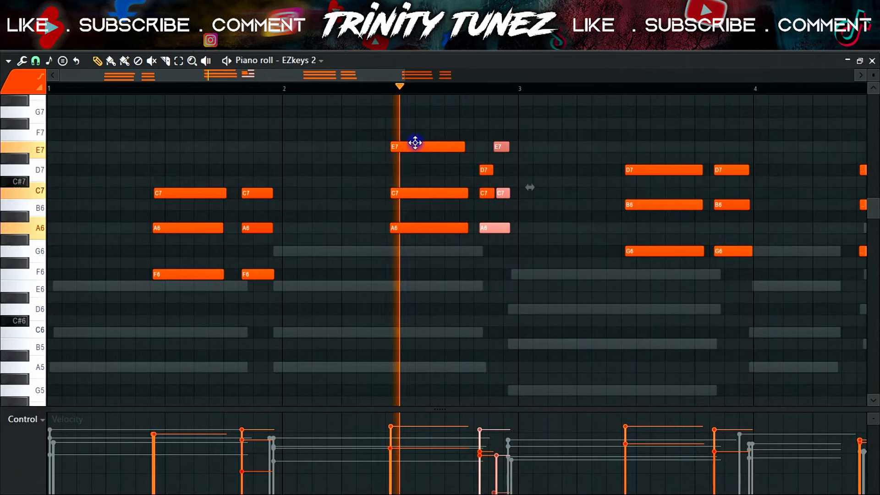
# Try to shift the short D7, C7 and A6 notes near the end of bar 2 slightly earlier
pyautogui.moveTo(486, 154); pyautogui.dragTo(476, 192)
pyautogui.click(487, 229)
pyautogui.moveTo(487, 230); pyautogui.dragTo(483, 230)
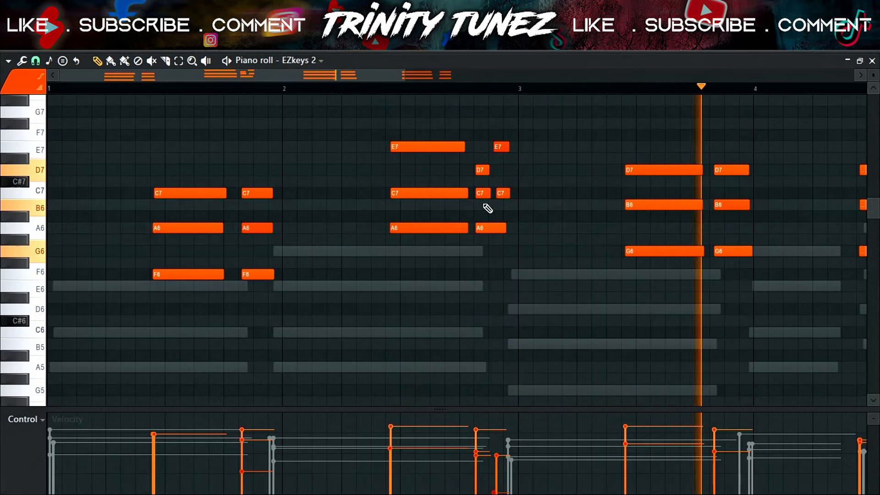
pyautogui.click(383, 90)
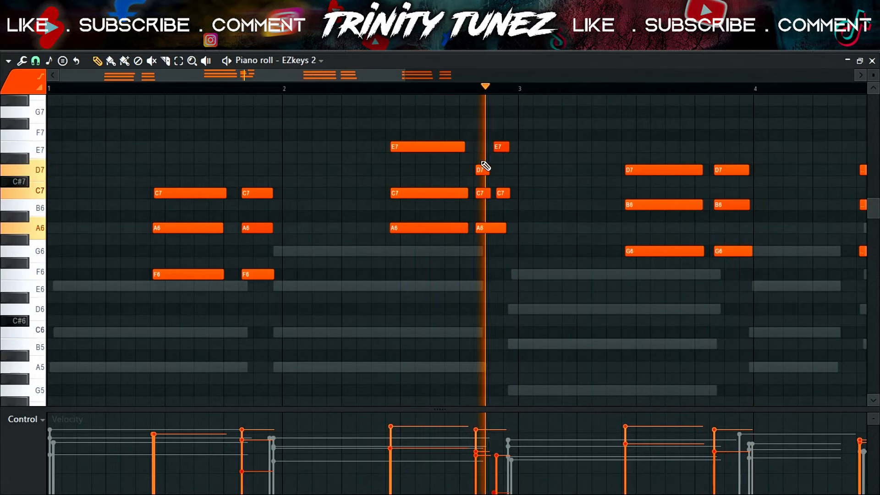
# Shorten bar 2's long organ chord and retime the short D7, C7 and A6 group slightly later and the closing E7 and C7 pair earlier
pyautogui.moveTo(472, 130); pyautogui.dragTo(457, 225)
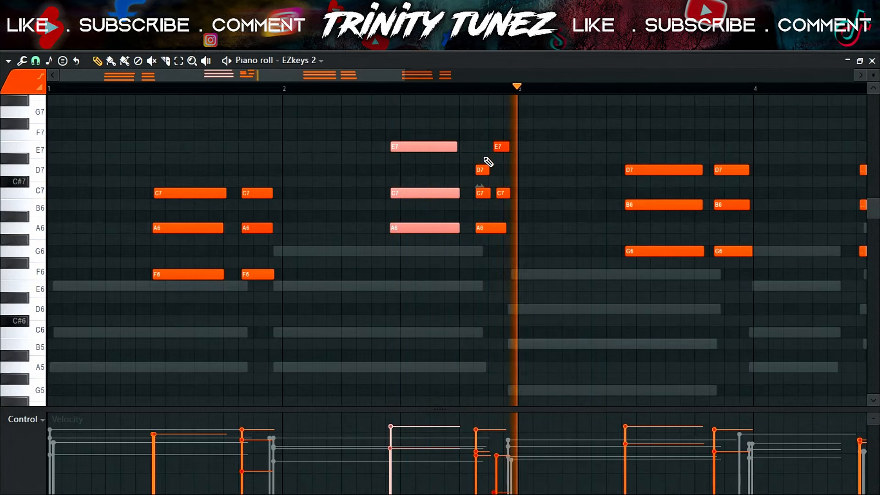
pyautogui.moveTo(484, 154); pyautogui.dragTo(485, 228)
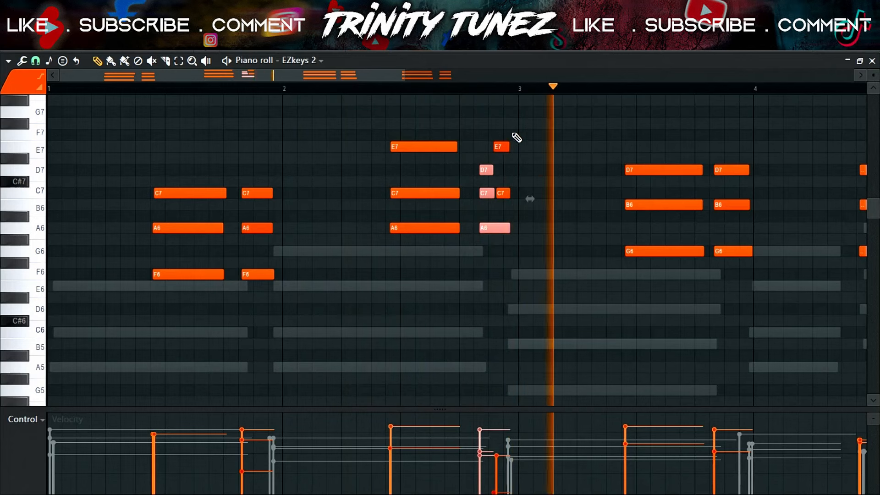
pyautogui.click(502, 193)
pyautogui.moveTo(501, 146); pyautogui.dragTo(490, 190)
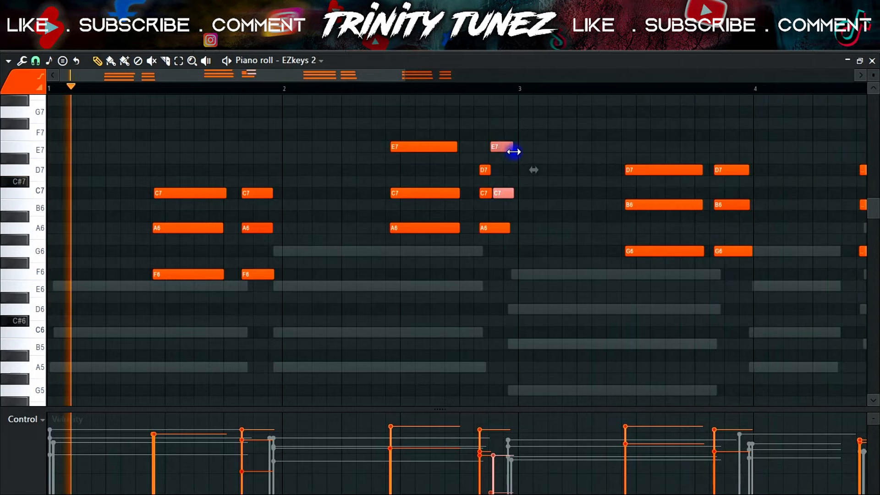
pyautogui.click(469, 87)
# Shorten the second D7, B6 and G6 chord in bar 3 and shift it slightly later
pyautogui.click(394, 77)
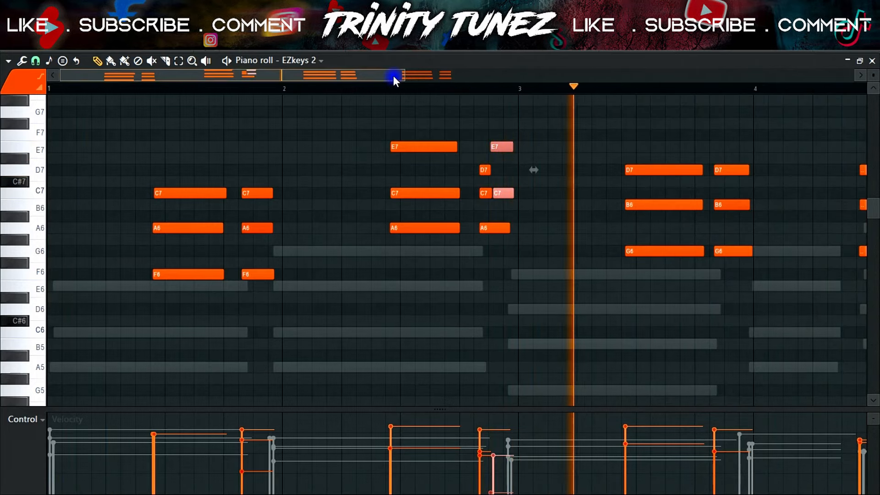
pyautogui.moveTo(393, 76); pyautogui.dragTo(520, 63)
pyautogui.moveTo(437, 158)
pyautogui.mouseDown()
pyautogui.moveTo(442, 270)
pyautogui.moveTo(438, 254)
pyautogui.moveTo(461, 195)
pyautogui.moveTo(458, 171)
pyautogui.moveTo(449, 170)
pyautogui.mouseUp()
pyautogui.click(467, 252)
pyautogui.rightClick(469, 250)
pyautogui.moveTo(393, 151); pyautogui.dragTo(445, 182)
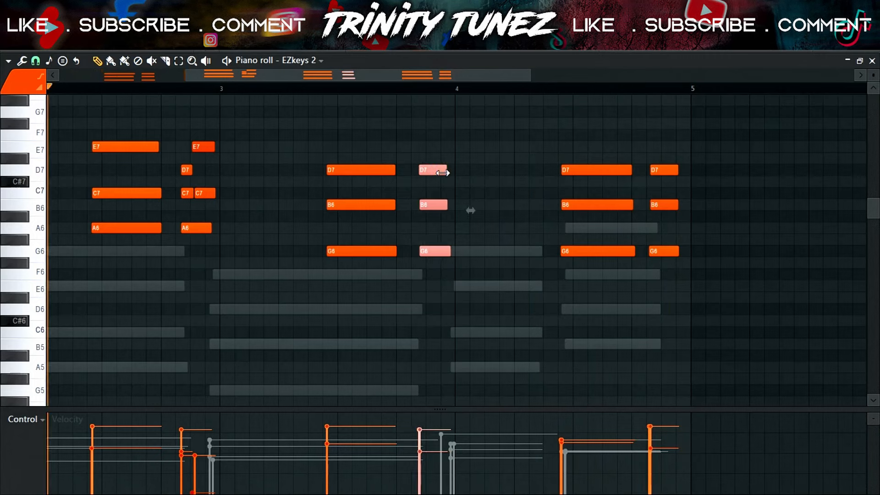
pyautogui.press('space')
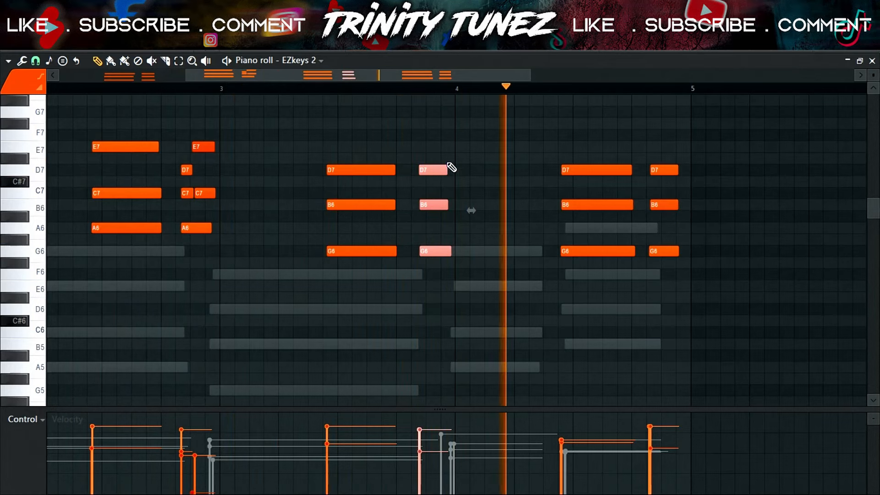
# Nudge bar 3's second D7, B6 and G6 chord slightly earlier and readjust its note lengths
pyautogui.moveTo(438, 170); pyautogui.dragTo(434, 170)
pyautogui.click(321, 91)
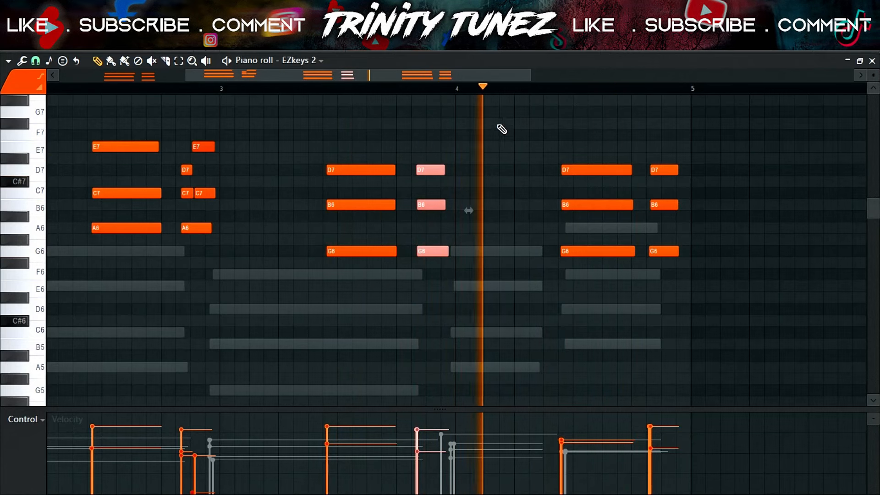
pyautogui.moveTo(444, 171); pyautogui.dragTo(436, 171)
pyautogui.press('space')
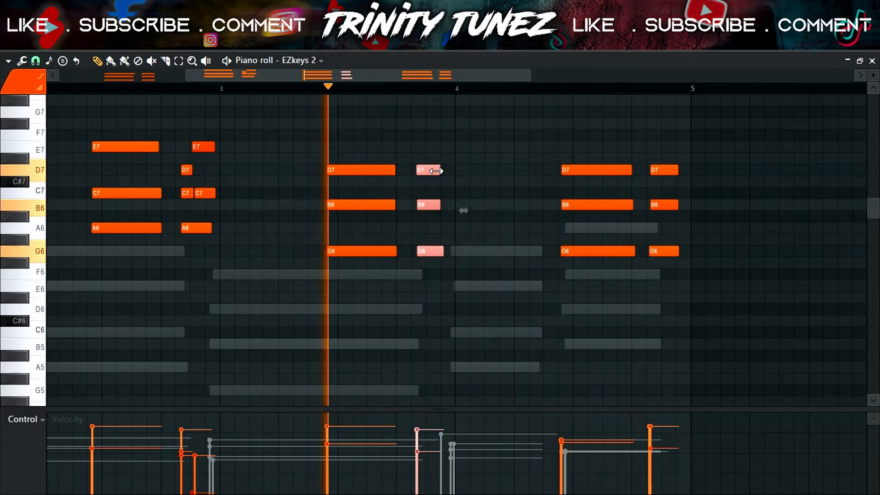
pyautogui.press('space')
pyautogui.moveTo(489, 73); pyautogui.dragTo(505, 89)
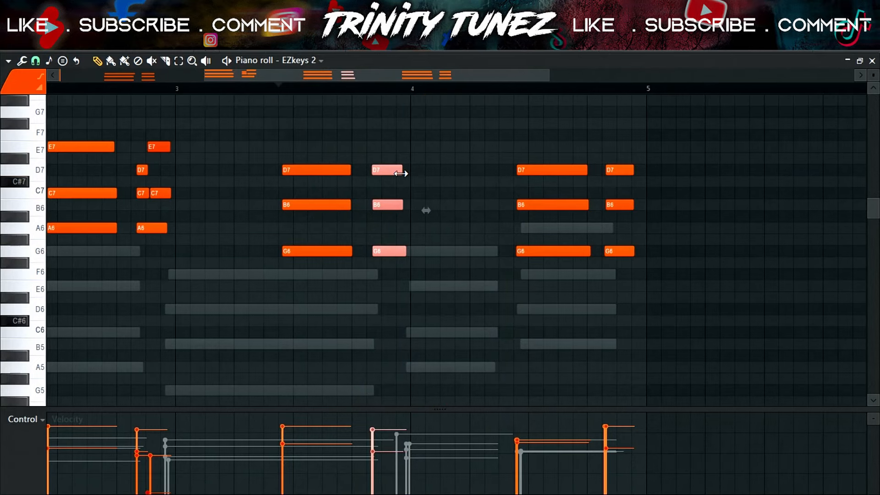
# Shift the last D7, B6 and G6 chord of bar 4 slightly later
pyautogui.press('space')
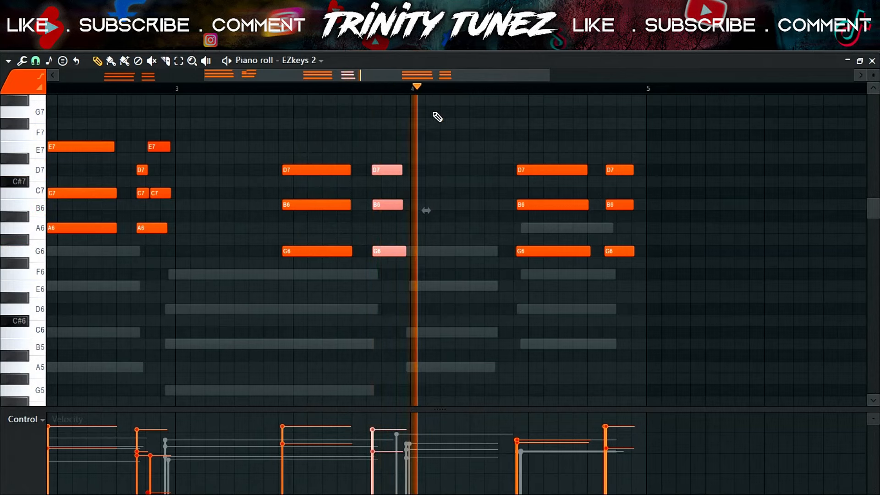
pyautogui.moveTo(438, 72); pyautogui.dragTo(502, 73)
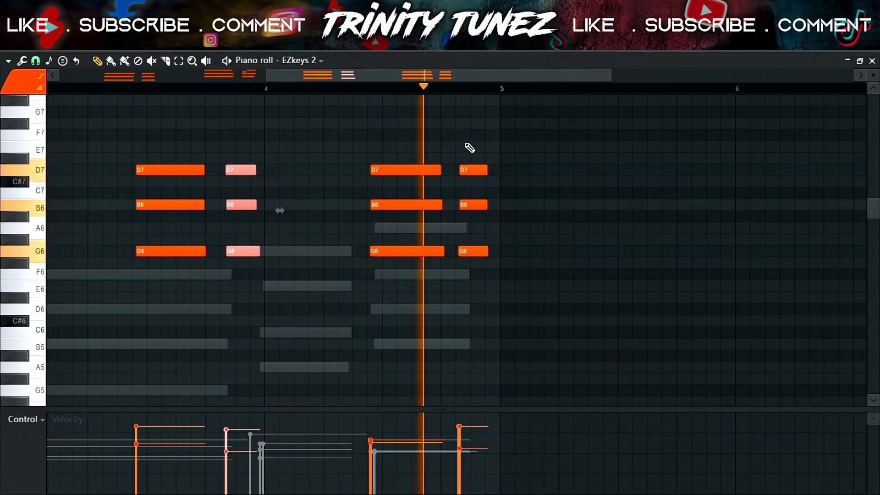
pyautogui.moveTo(476, 154); pyautogui.dragTo(473, 253)
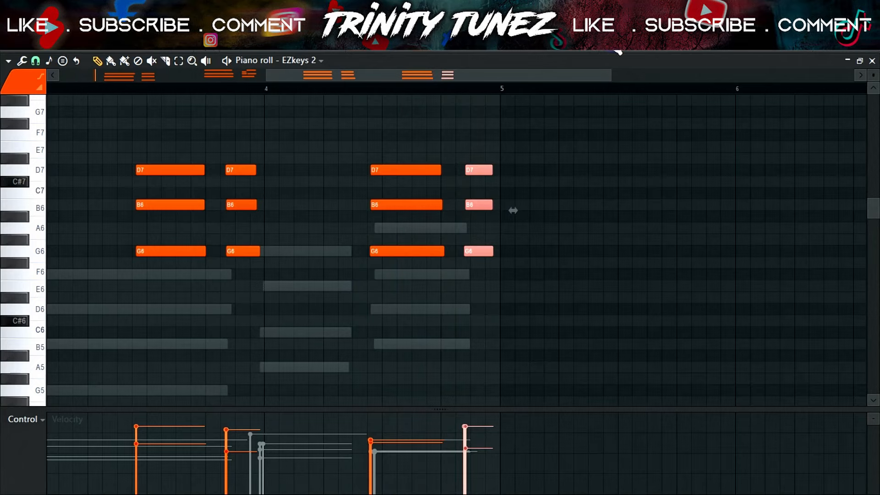
# Return to the playlist and bring up the options for Pattern 1 in the picker
pyautogui.press('F5')
pyautogui.rightClick(840, 91)
pyautogui.click(796, 342)
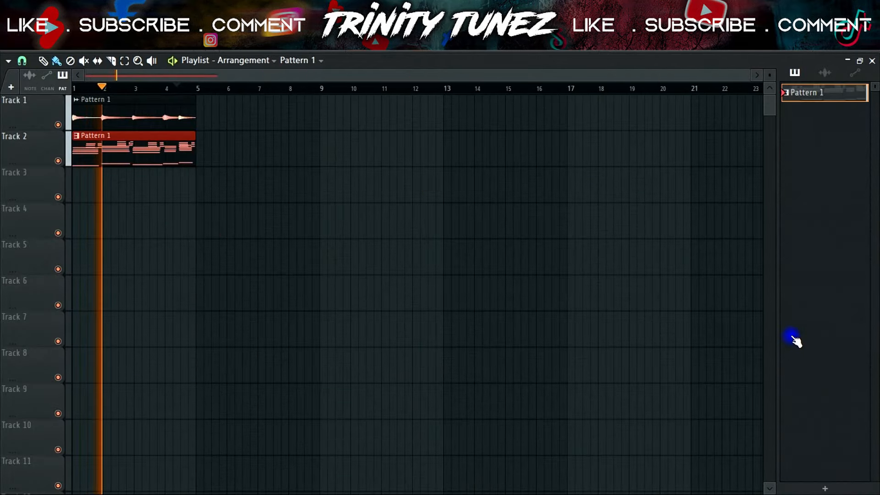
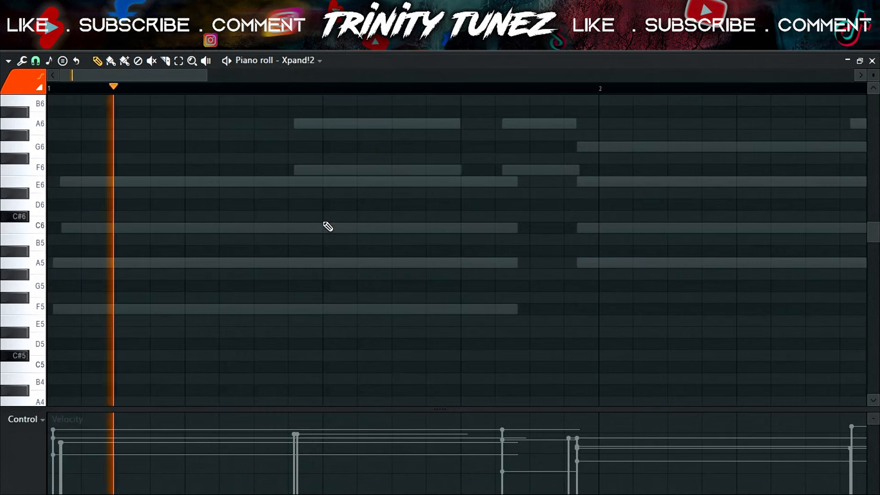
# Add a short A5 note starting at 1:10:00 in bar 1, with its slide property turned off
pyautogui.click(372, 214)
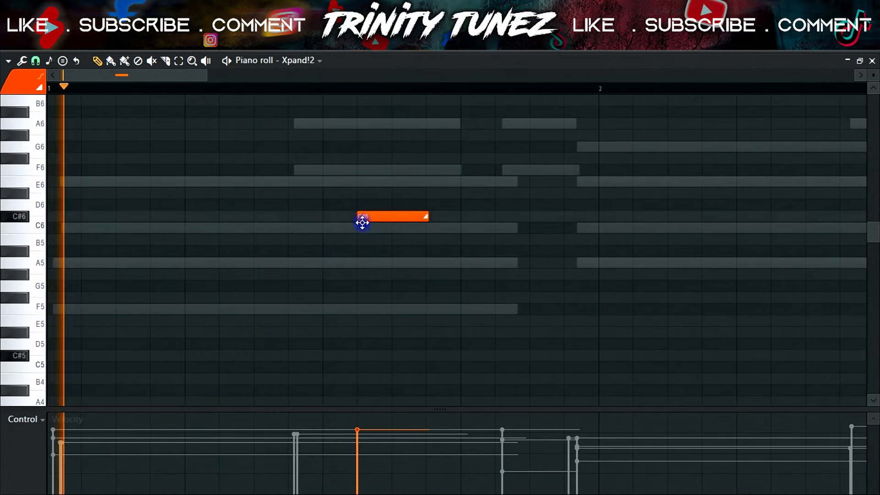
pyautogui.moveTo(362, 222); pyautogui.dragTo(366, 227)
pyautogui.doubleClick(367, 227)
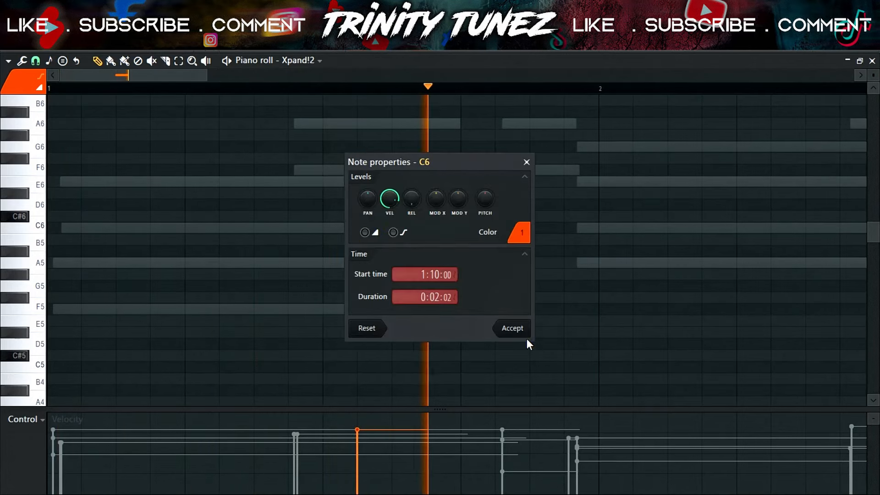
pyautogui.click(526, 334)
pyautogui.press('space')
pyautogui.moveTo(429, 231); pyautogui.dragTo(385, 263)
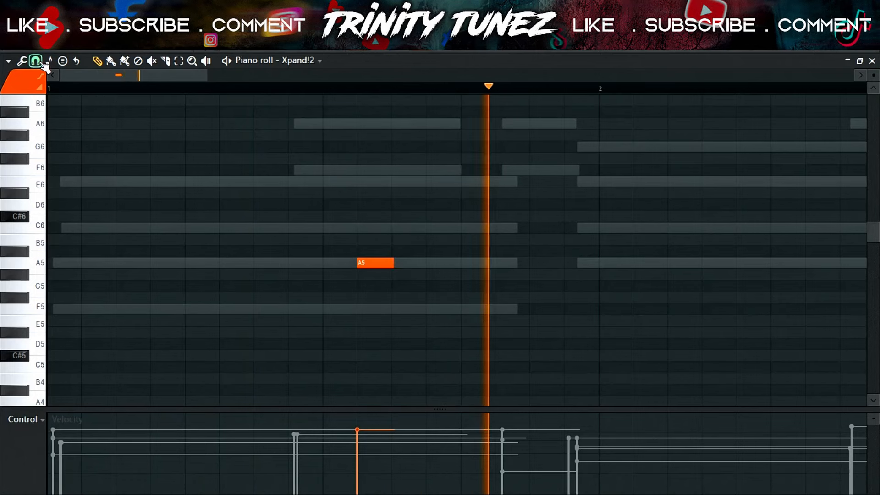
# Set the snap to 1/3 step, then shorten bar 1's A5 note and shift it slightly later
pyautogui.click(39, 62)
pyautogui.click(51, 156)
pyautogui.moveTo(372, 262)
pyautogui.mouseDown()
pyautogui.moveTo(399, 261)
pyautogui.moveTo(380, 266)
pyautogui.mouseUp()
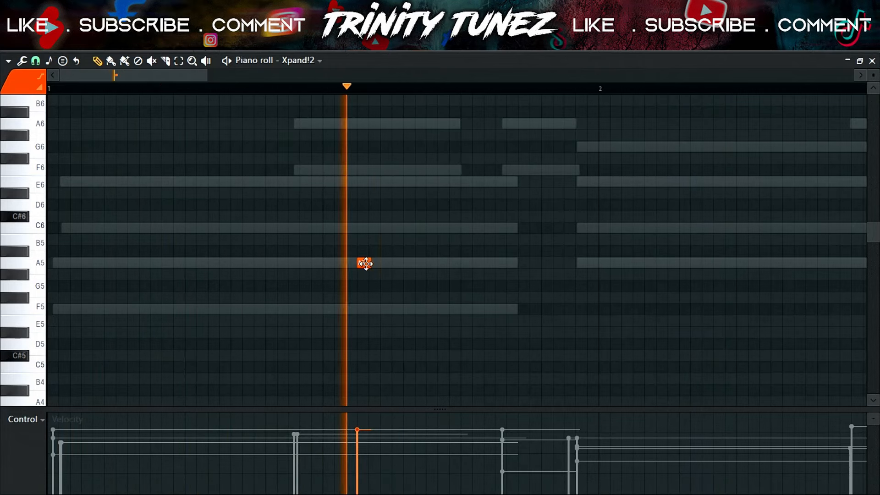
pyautogui.moveTo(353, 263); pyautogui.dragTo(376, 262)
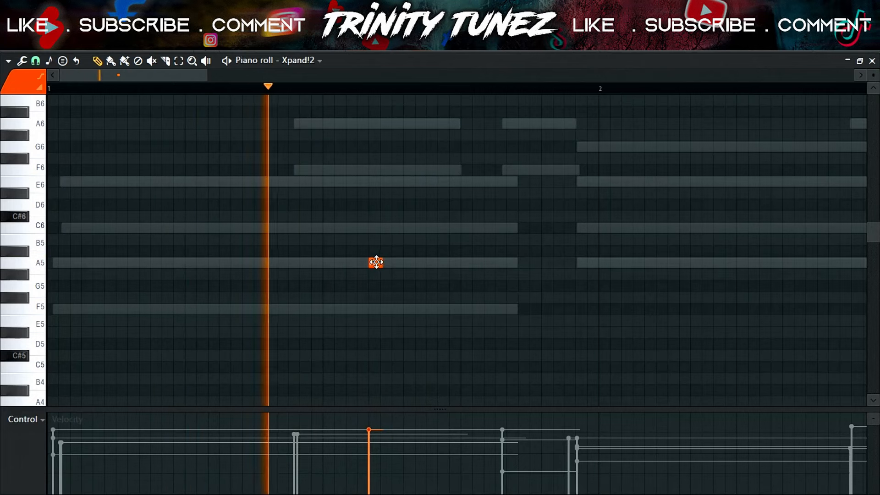
# Set a finer snap and duplicate the A5 note, spacing the pair about one step apart in bar 1
pyautogui.click(35, 60)
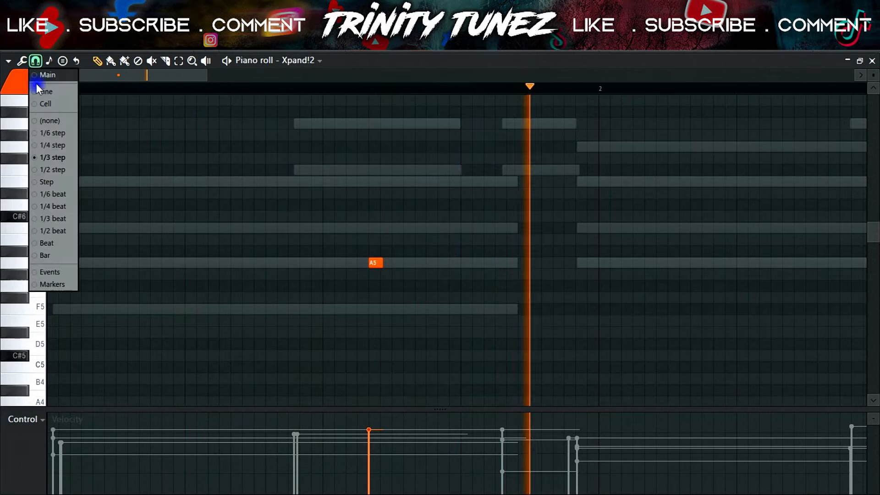
pyautogui.click(50, 143)
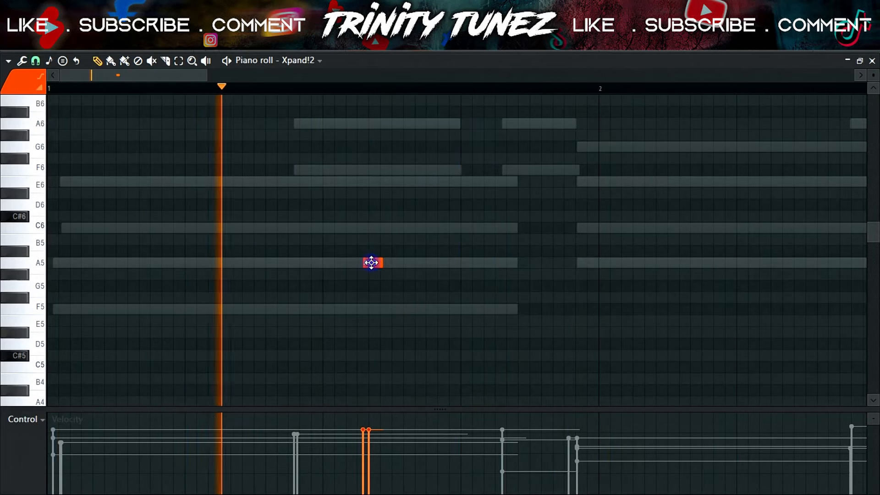
pyautogui.moveTo(372, 262); pyautogui.dragTo(359, 263)
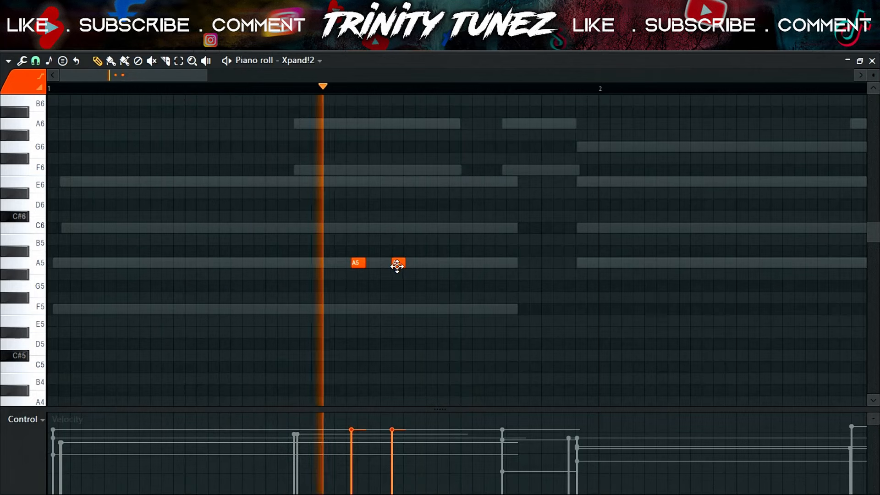
pyautogui.moveTo(397, 266); pyautogui.dragTo(333, 276)
# Raise both A5 notes an octave to A6 and nudge the second one slightly later
pyautogui.hotkey('ctrl', 'Up')
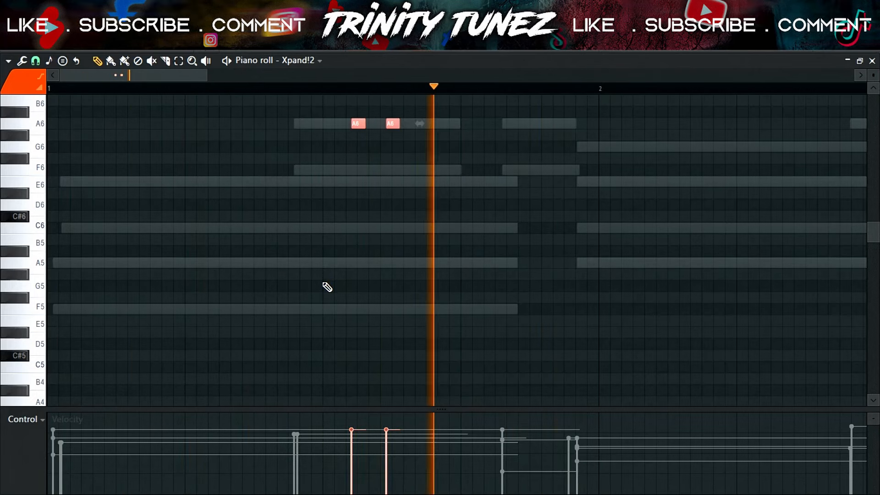
pyautogui.click(381, 151)
pyautogui.moveTo(389, 124); pyautogui.dragTo(394, 124)
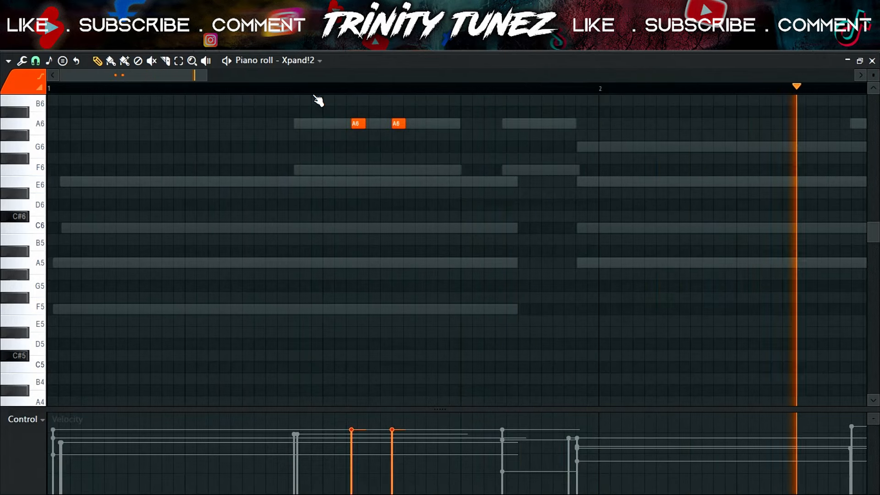
# Duplicate the A6 note pair twice at three-beat intervals into bars 2 and 3
pyautogui.scroll(1, 282, 101)
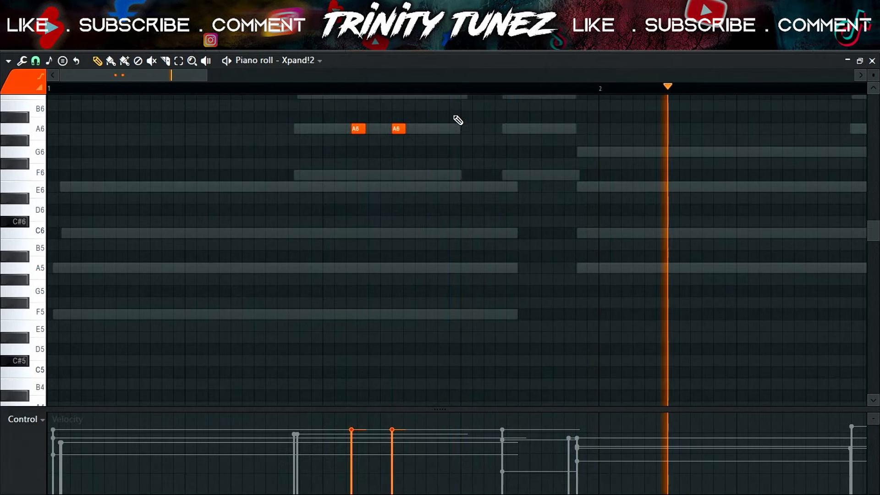
pyautogui.moveTo(463, 89); pyautogui.dragTo(2, 200)
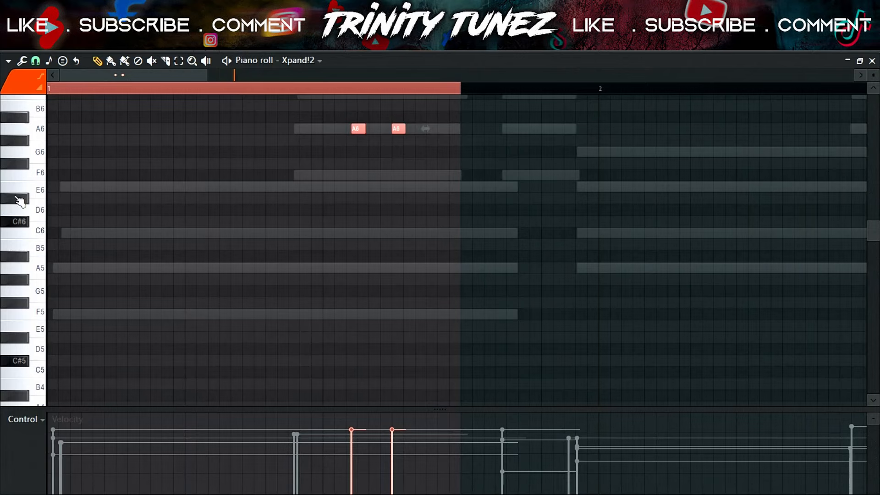
pyautogui.hotkey('ctrl', 'b')
pyautogui.hotkey('ctrl', 'b')
pyautogui.hotkey('ctrl', 'b')
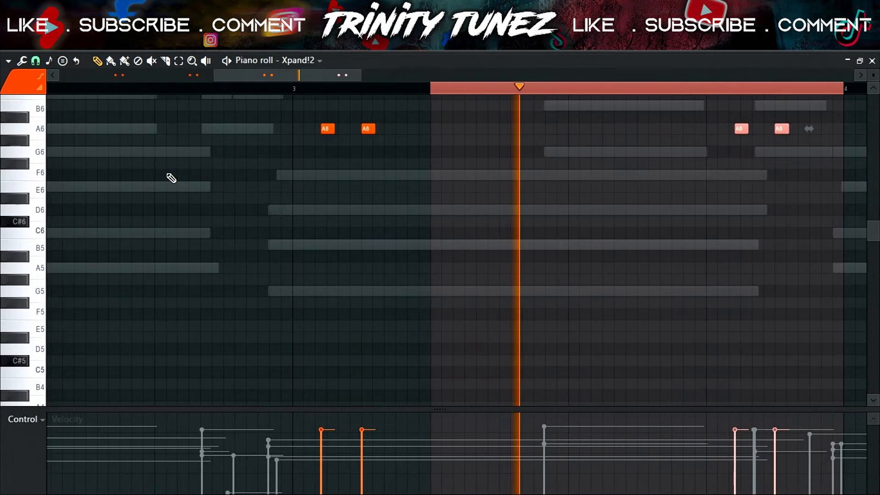
pyautogui.hotkey('ctrl', 'z')
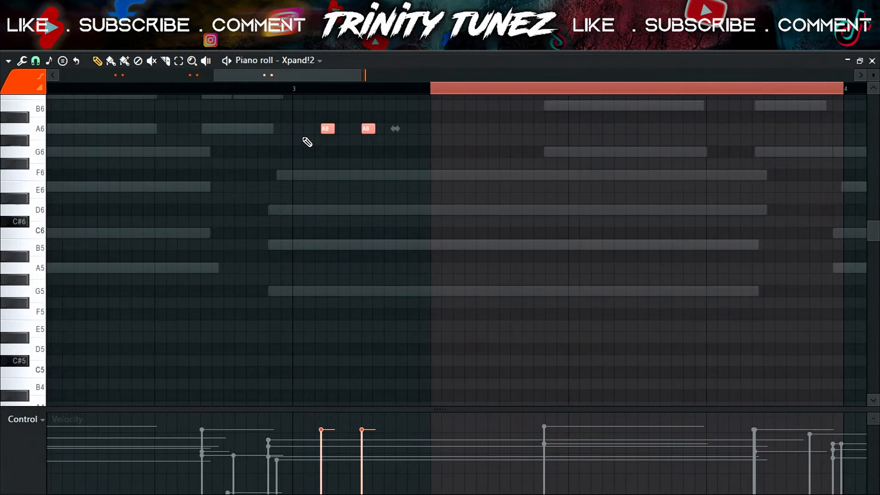
pyautogui.hotkey('ctrl', 'd')
# Lower all the note pairs an octave to A5 and delete the copies in bars 2 and 3
pyautogui.click(299, 63)
pyautogui.moveTo(261, 78); pyautogui.dragTo(147, 83)
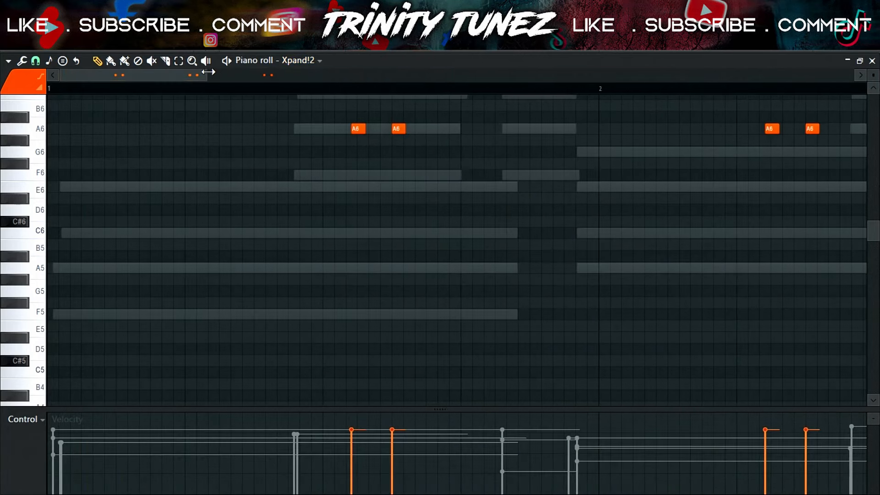
pyautogui.moveTo(208, 72); pyautogui.dragTo(355, 74)
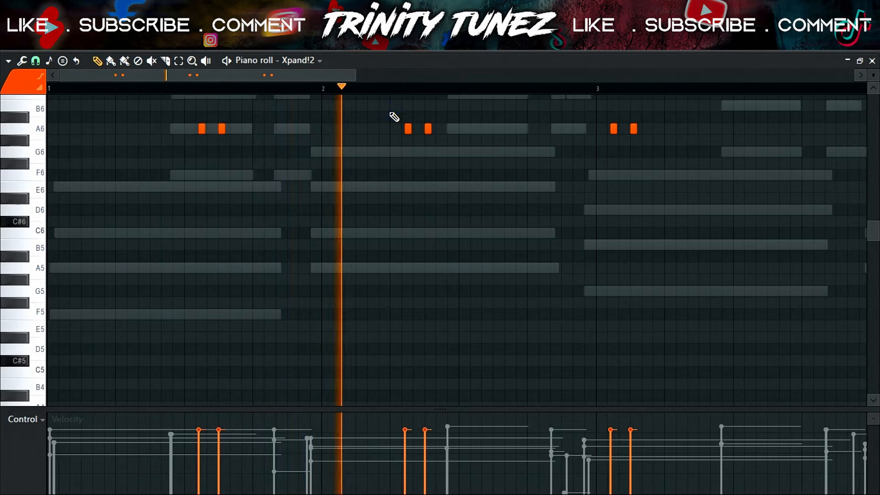
pyautogui.hotkey('ctrl', 'Down')
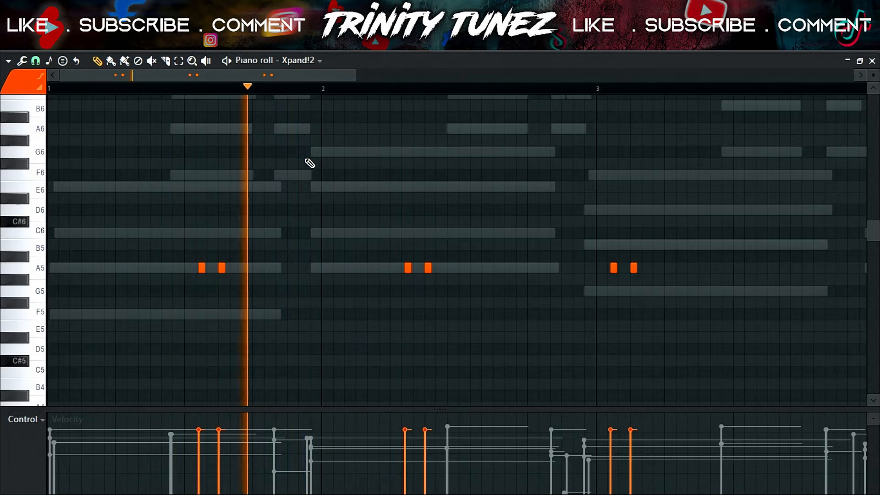
pyautogui.moveTo(717, 239); pyautogui.dragTo(385, 336)
pyautogui.press('Delete')
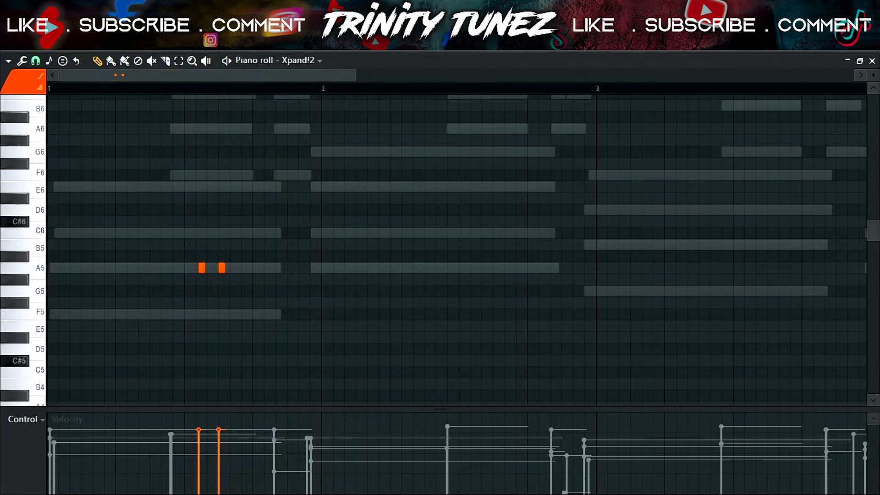
# Copy the A5 note pair to the start of bar 1 and nudge the copy's second note slightly earlier
pyautogui.click(196, 304)
pyautogui.moveTo(201, 272); pyautogui.dragTo(65, 282)
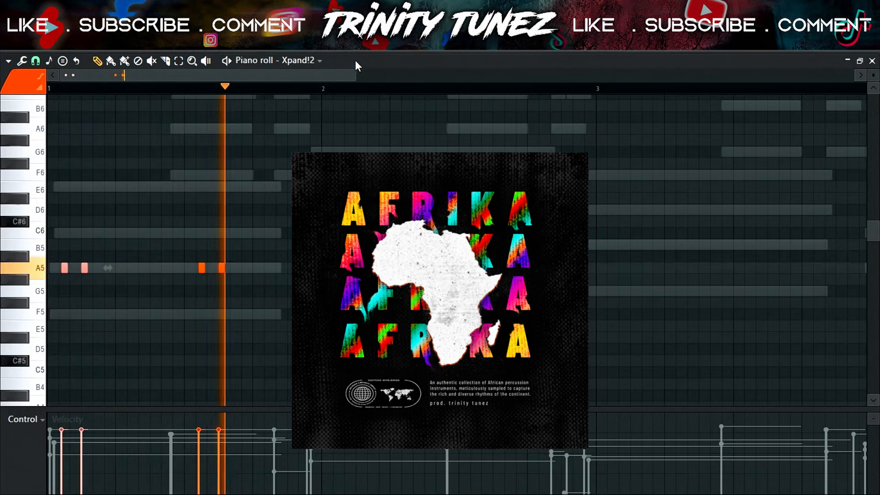
pyautogui.moveTo(355, 75); pyautogui.dragTo(144, 236)
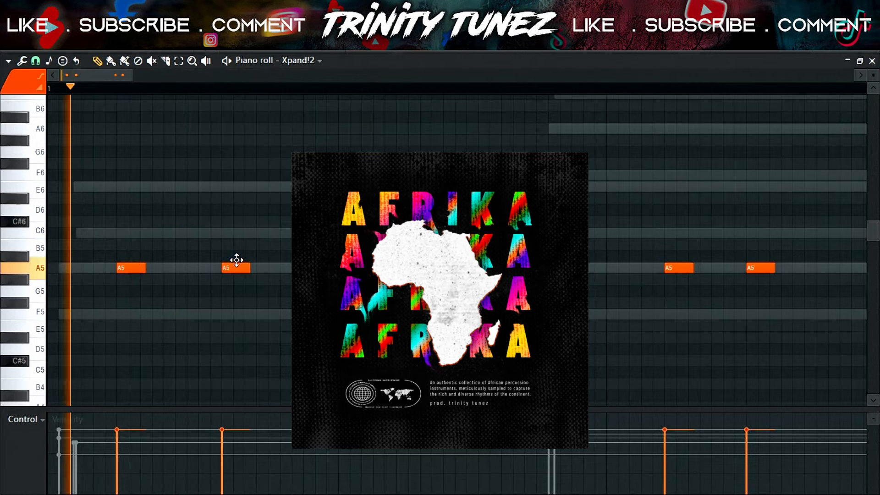
pyautogui.moveTo(236, 260); pyautogui.dragTo(232, 260)
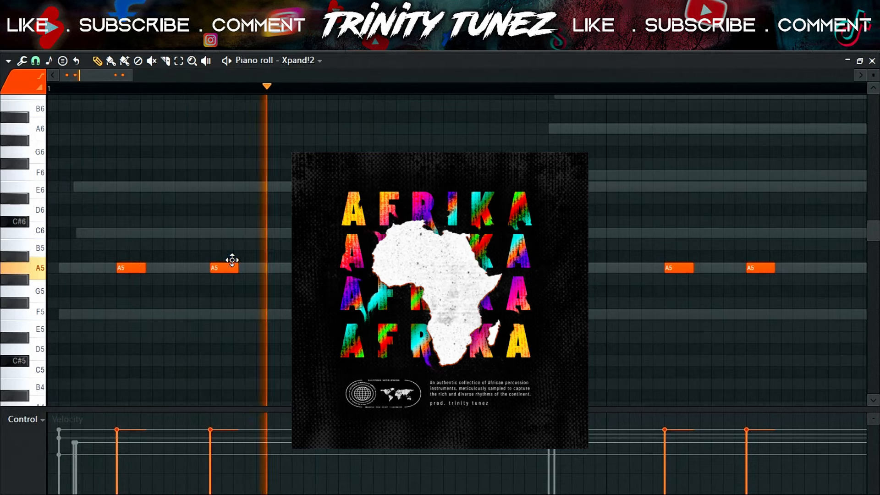
# Duplicate bar 1's four A5 notes up to C6 at the same timing to form two-note chords
pyautogui.click(187, 78)
pyautogui.moveTo(142, 78); pyautogui.dragTo(70, 78)
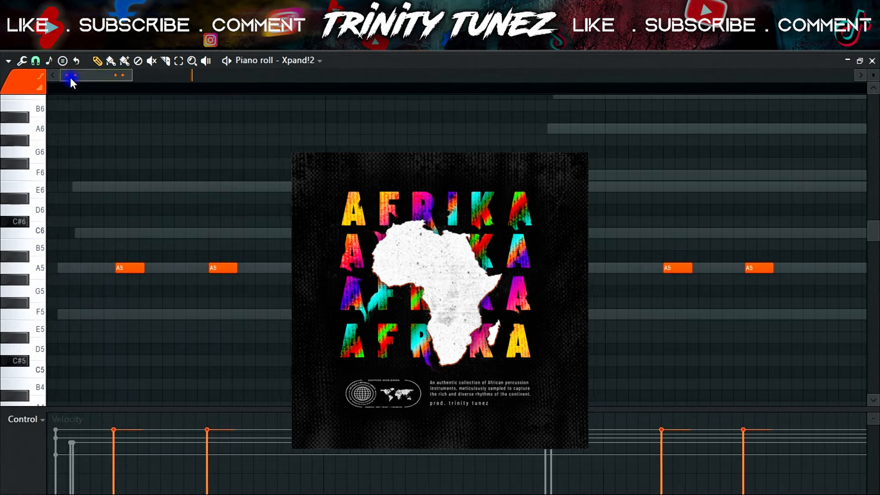
pyautogui.moveTo(129, 73); pyautogui.dragTo(256, 73)
pyautogui.moveTo(402, 216); pyautogui.dragTo(45, 360)
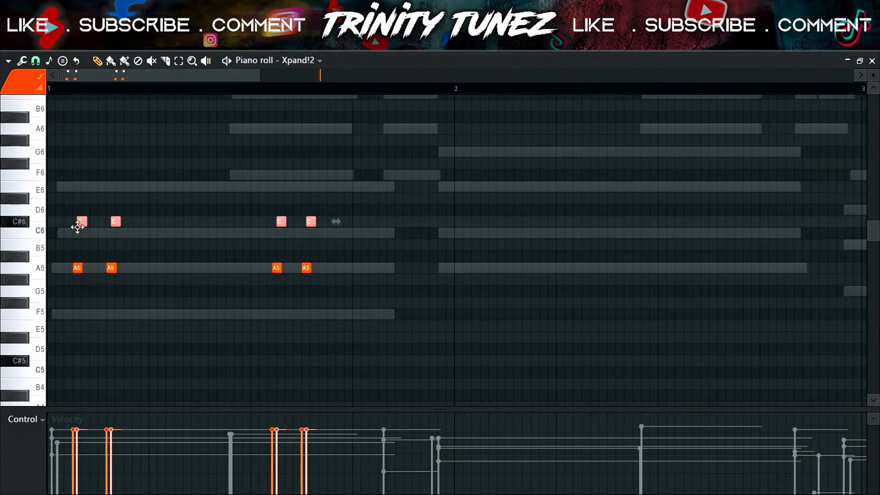
pyautogui.moveTo(72, 235); pyautogui.dragTo(77, 236)
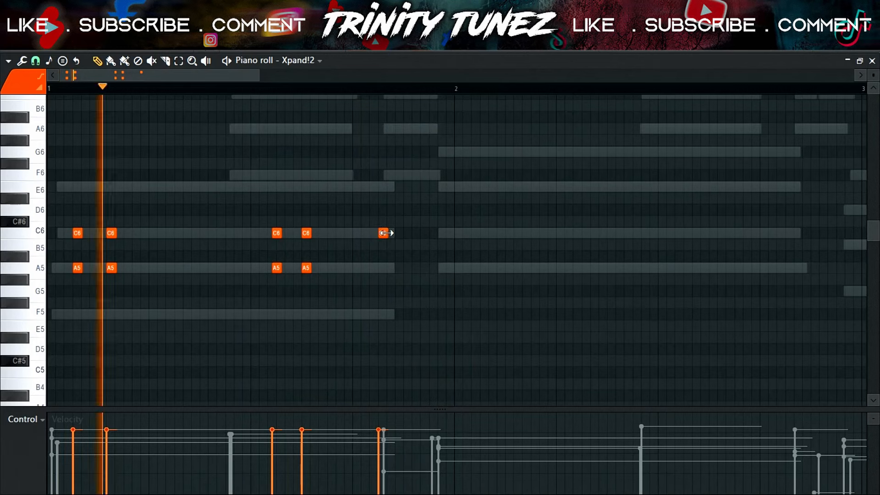
# Move the added C6 note late in bar 1 slightly later and shift the second A5 and C6 chord slightly earlier
pyautogui.moveTo(381, 233); pyautogui.dragTo(388, 233)
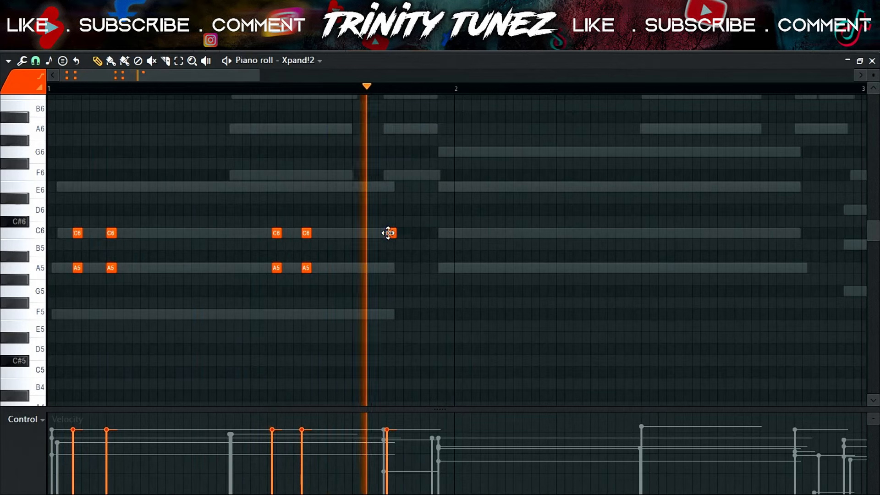
pyautogui.moveTo(311, 204); pyautogui.dragTo(275, 288)
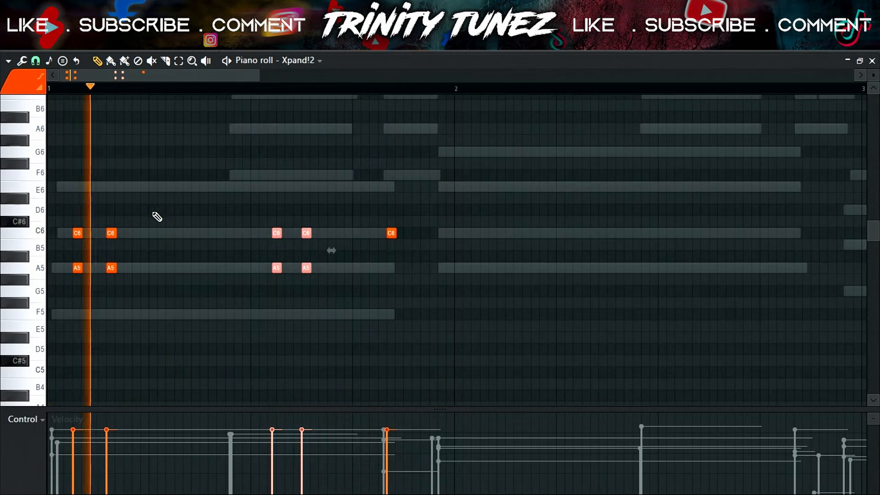
pyautogui.moveTo(132, 204); pyautogui.dragTo(107, 271)
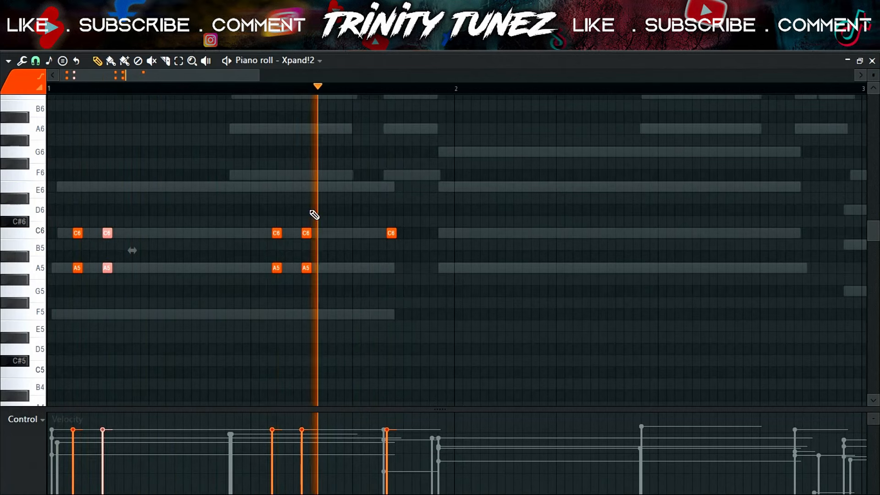
# Extend the late C6 note almost to bar 2 and stack equally long A5 and E6 notes with it
pyautogui.moveTo(397, 233); pyautogui.dragTo(439, 233)
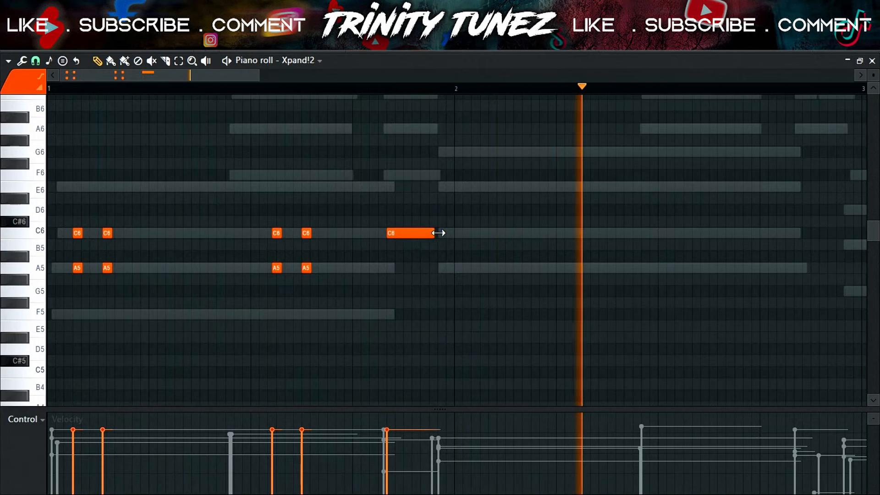
pyautogui.click(383, 268)
pyautogui.moveTo(387, 265); pyautogui.dragTo(396, 268)
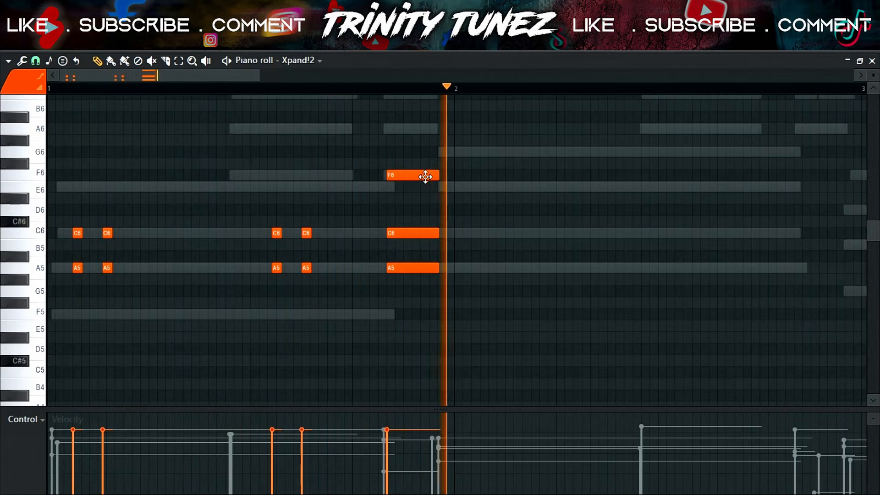
pyautogui.press('space')
pyautogui.rightClick(412, 268)
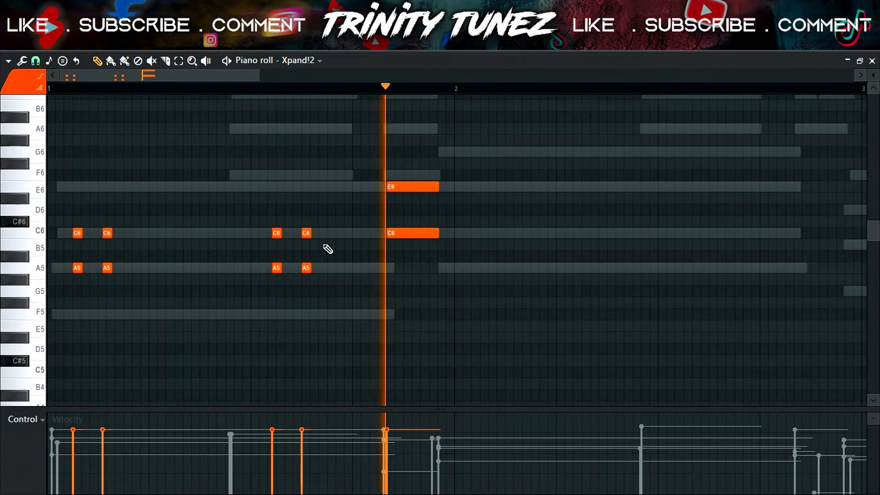
pyautogui.click(388, 268)
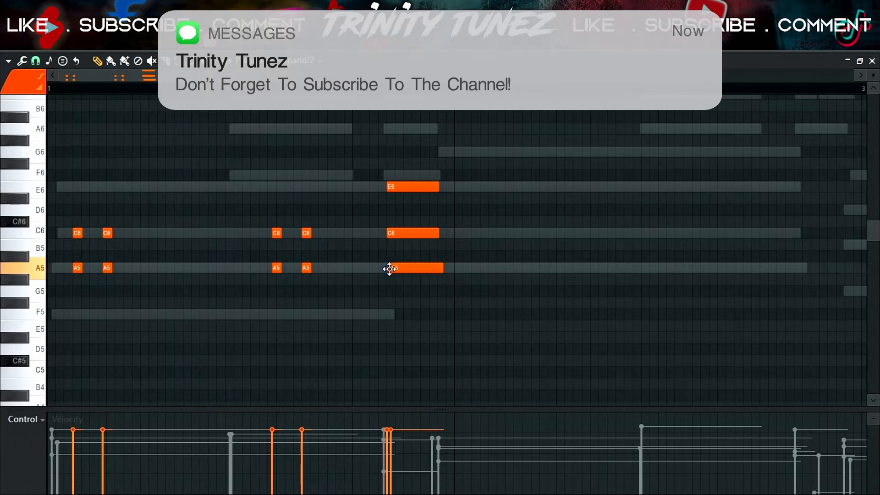
# Duplicate bar 1's short A5 and C6 chords into bar 2
pyautogui.moveTo(450, 89); pyautogui.dragTo(4, 159)
pyautogui.hotkey('ctrl', 'b')
pyautogui.hotkey('ctrl', 'd')
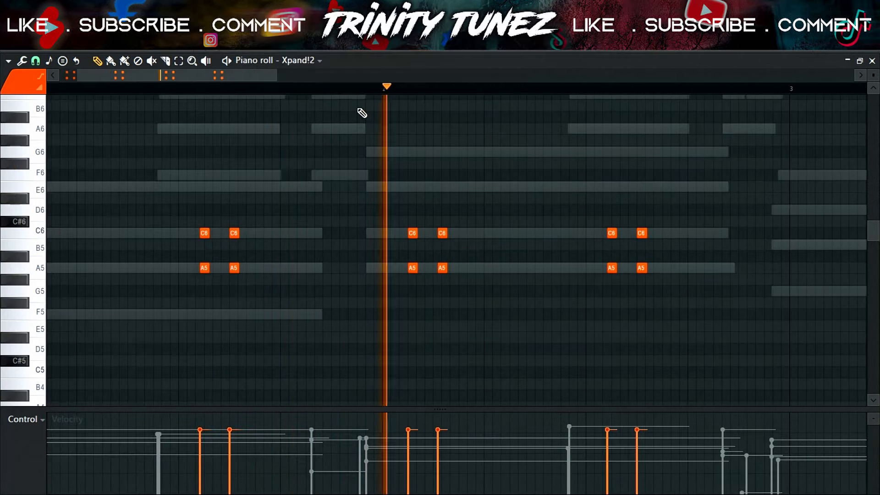
# Move bar 1's first two A5 and C6 chords closer together and replace bar 2's chords with a duplicate of bar 1
pyautogui.moveTo(248, 74); pyautogui.dragTo(292, 74)
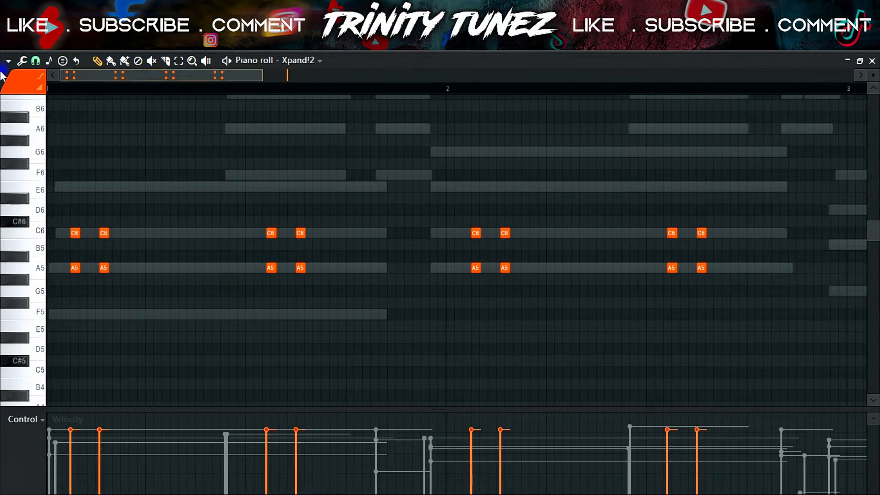
pyautogui.moveTo(118, 223); pyautogui.dragTo(108, 266)
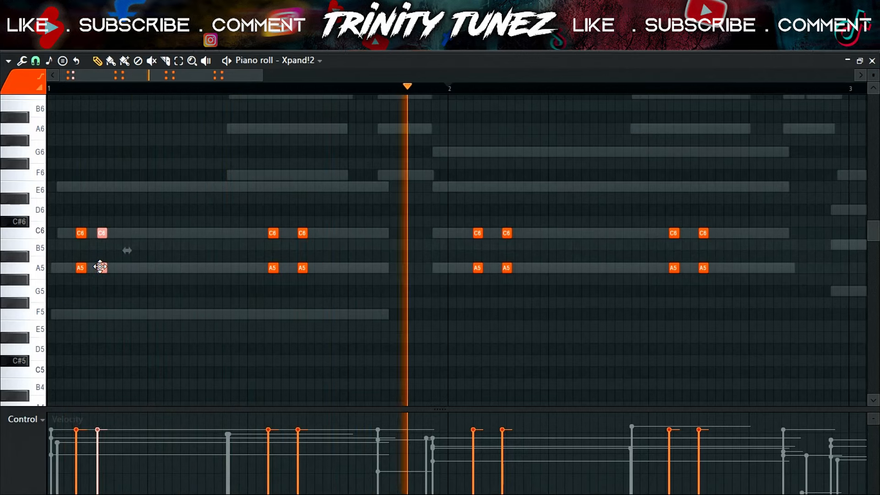
pyautogui.moveTo(723, 194); pyautogui.dragTo(452, 386)
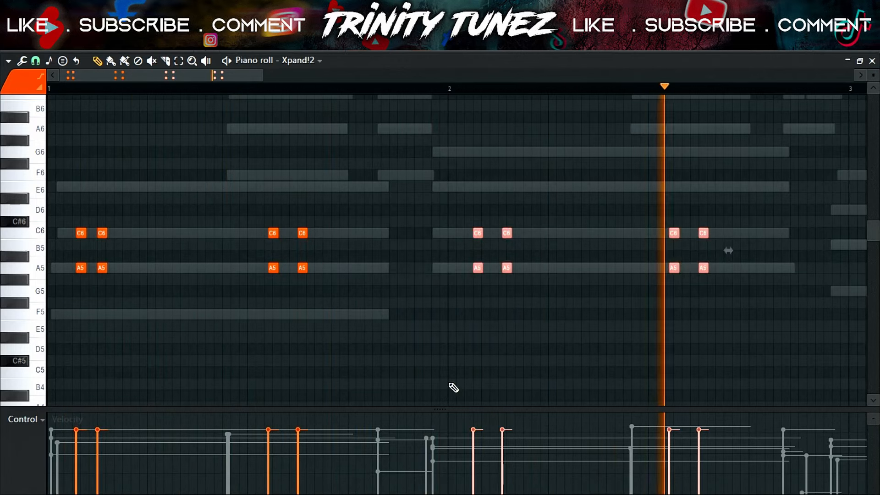
pyautogui.press('Delete')
pyautogui.moveTo(452, 90); pyautogui.dragTo(5, 160)
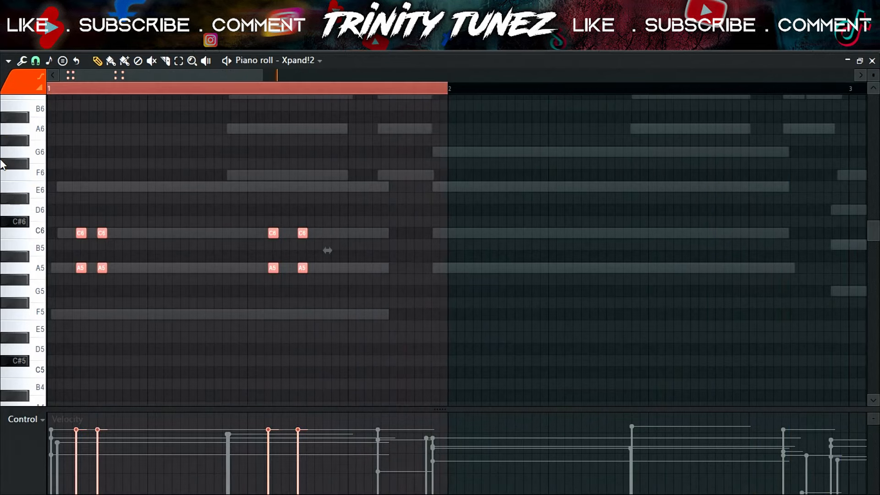
pyautogui.hotkey('ctrl', 'b')
pyautogui.hotkey('ctrl', 'd')
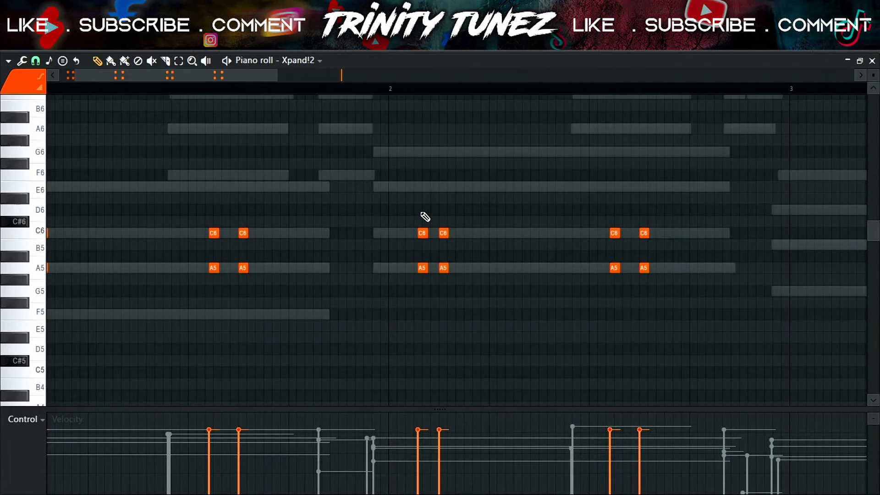
# Copy bar 2's four chords into bar 3, with the lower notes on G5 and the upper notes on B5
pyautogui.moveTo(278, 78); pyautogui.dragTo(379, 78)
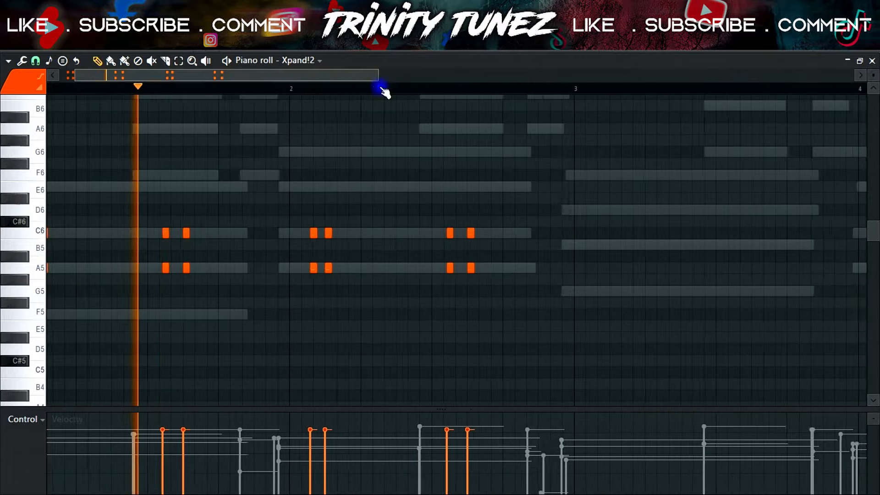
pyautogui.moveTo(521, 193); pyautogui.dragTo(292, 343)
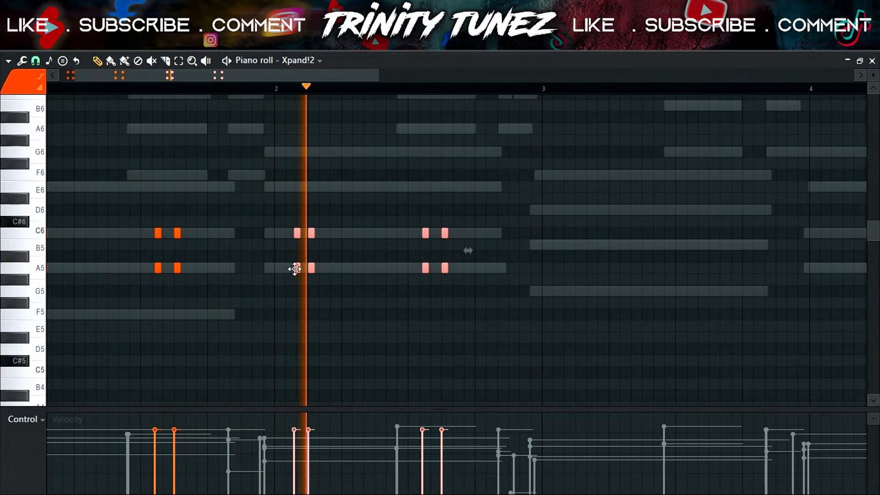
pyautogui.moveTo(294, 269)
pyautogui.mouseDown()
pyautogui.moveTo(573, 254)
pyautogui.moveTo(547, 290)
pyautogui.moveTo(555, 294)
pyautogui.mouseUp()
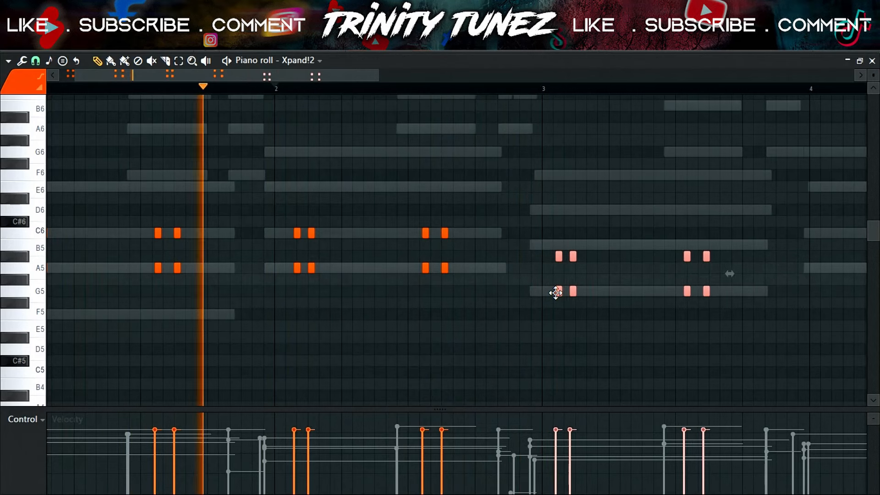
pyautogui.moveTo(793, 241)
pyautogui.mouseDown()
pyautogui.moveTo(672, 262)
pyautogui.moveTo(560, 265)
pyautogui.moveTo(556, 245)
pyautogui.mouseUp()
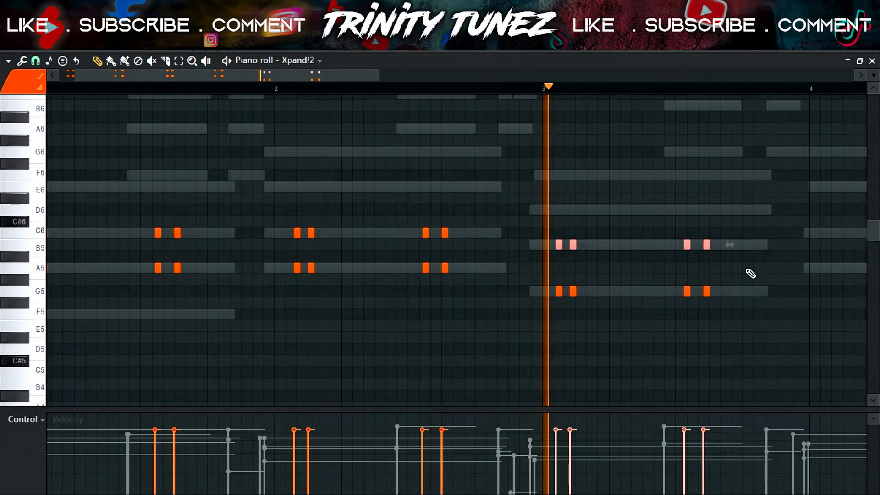
pyautogui.press('space')
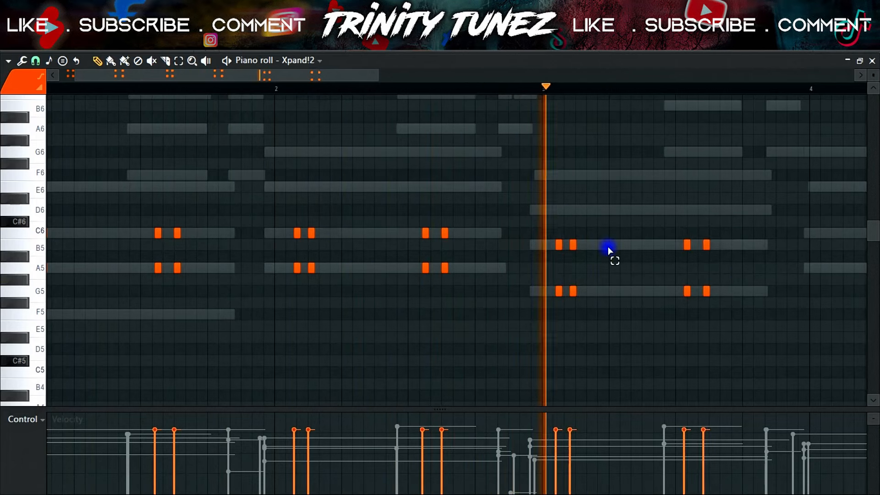
# Shift both pairs of G5 and B5 chords in bar 3 slightly later
pyautogui.moveTo(608, 241); pyautogui.dragTo(554, 338)
pyautogui.moveTo(560, 291); pyautogui.dragTo(563, 300)
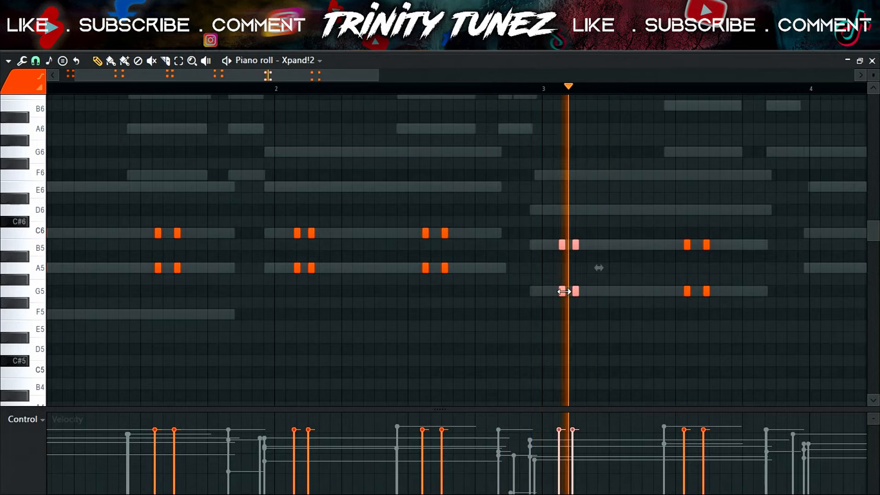
pyautogui.moveTo(365, 76); pyautogui.dragTo(413, 77)
pyautogui.click(576, 298)
pyautogui.moveTo(575, 295)
pyautogui.mouseDown()
pyautogui.moveTo(552, 335)
pyautogui.moveTo(566, 292)
pyautogui.mouseUp()
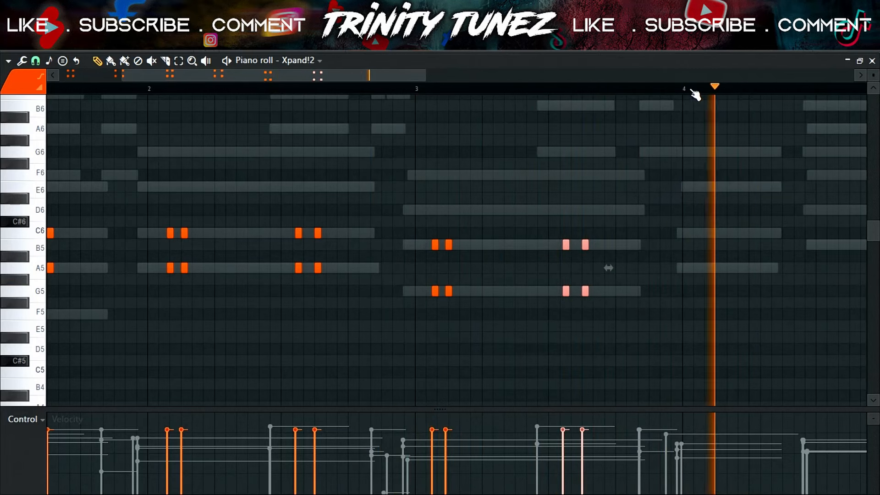
# Duplicate bar 3's G5 and B5 chords into bar 4
pyautogui.moveTo(686, 90); pyautogui.dragTo(426, 134)
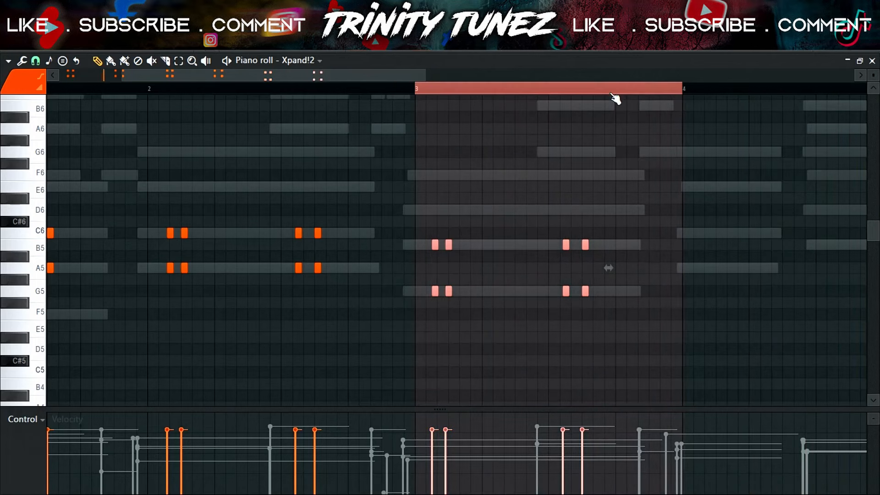
pyautogui.moveTo(122, 75); pyautogui.dragTo(211, 75)
pyautogui.hotkey('ctrl', 'b')
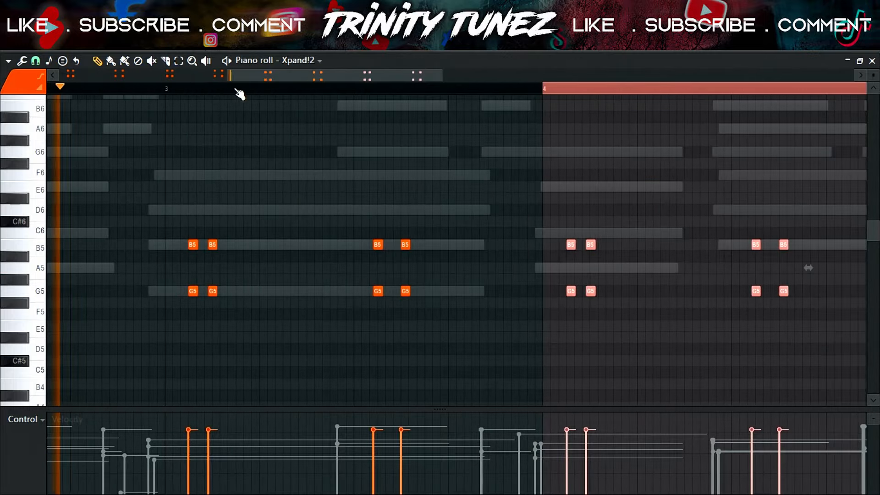
pyautogui.moveTo(306, 72)
pyautogui.mouseDown()
pyautogui.moveTo(342, 74)
pyautogui.moveTo(304, 75)
pyautogui.mouseUp()
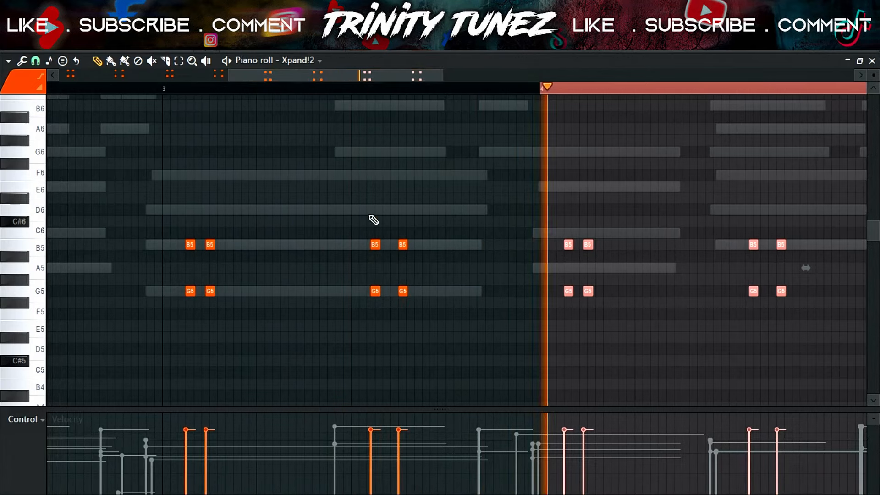
# Raise the second pair of chords in bar 4 to B5 and D6
pyautogui.moveTo(828, 217); pyautogui.dragTo(584, 319)
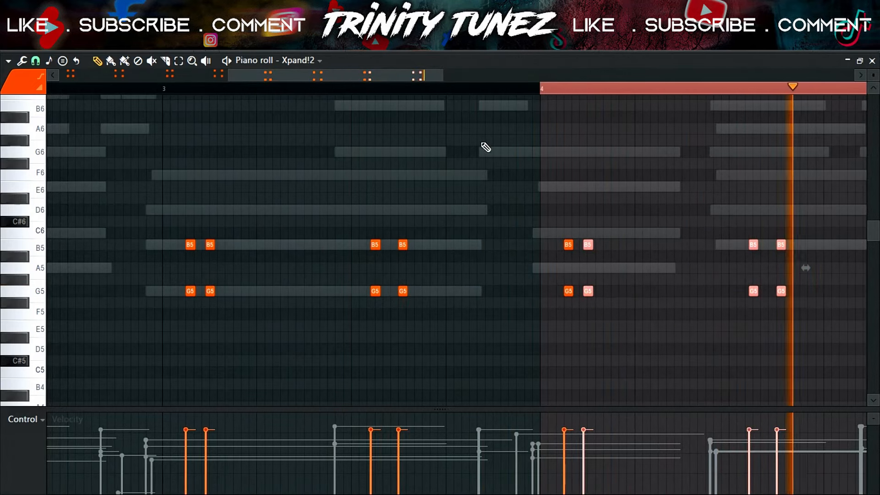
pyautogui.moveTo(417, 75); pyautogui.dragTo(455, 78)
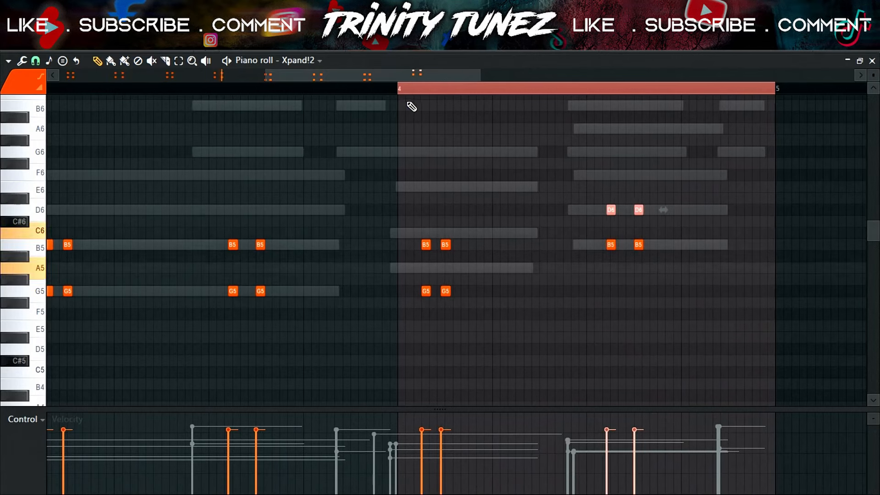
pyautogui.hotkey('ctrl', 'd')
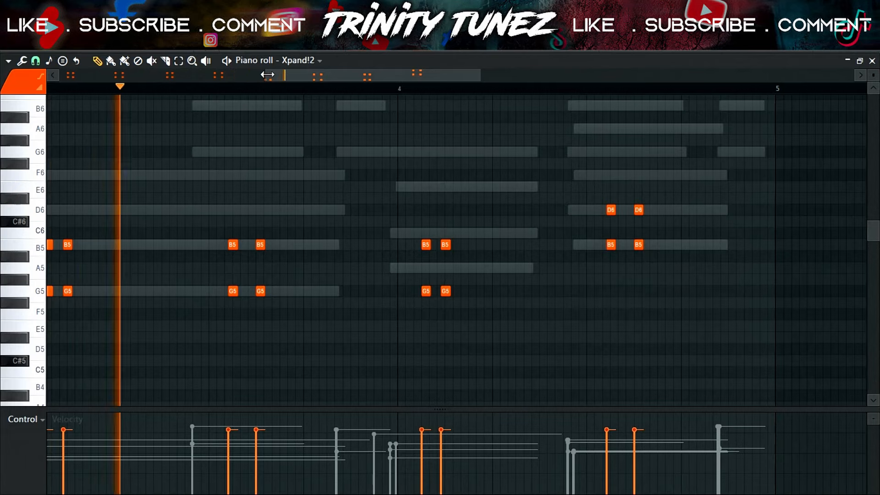
# Raise the first pair of chords in bar 4 to A5 and C6
pyautogui.moveTo(268, 74); pyautogui.dragTo(93, 74)
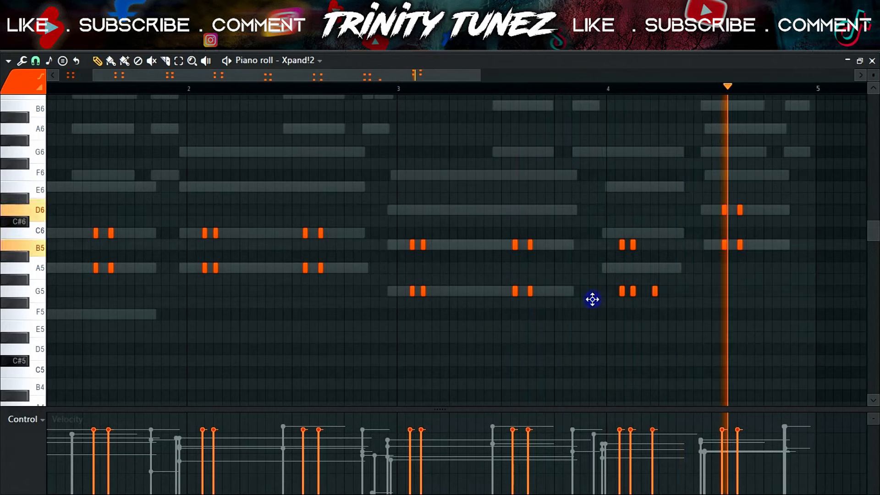
pyautogui.moveTo(656, 307); pyautogui.dragTo(605, 295)
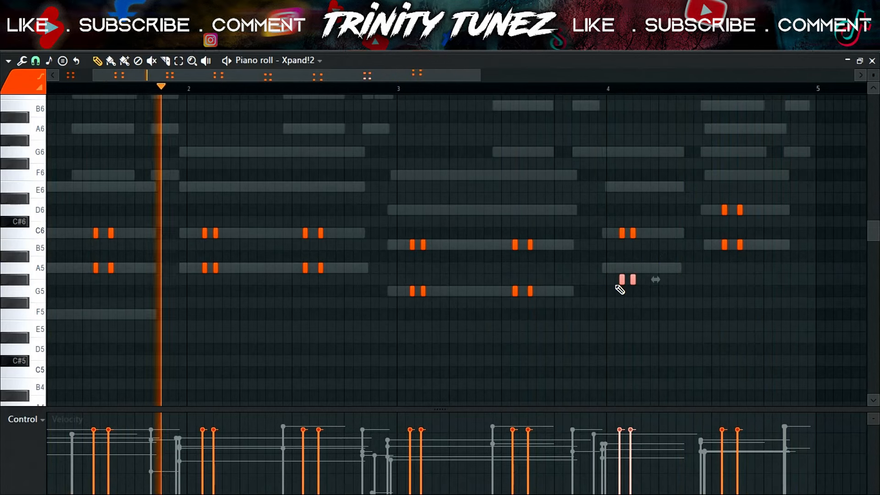
pyautogui.hotkey('shift', 'Up')
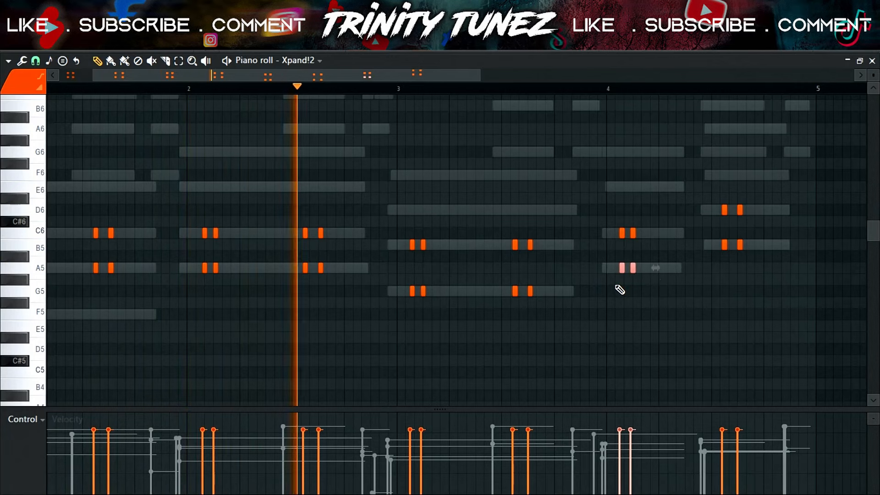
# Nudge the second pair of chords in bars 2, 3 and 4 slightly later and play back the end of bar 4
pyautogui.click(305, 271)
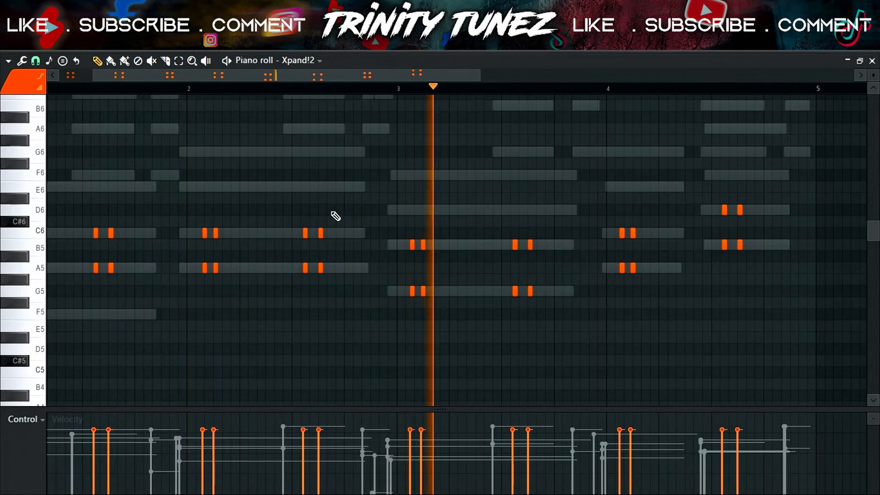
pyautogui.moveTo(332, 205); pyautogui.dragTo(294, 277)
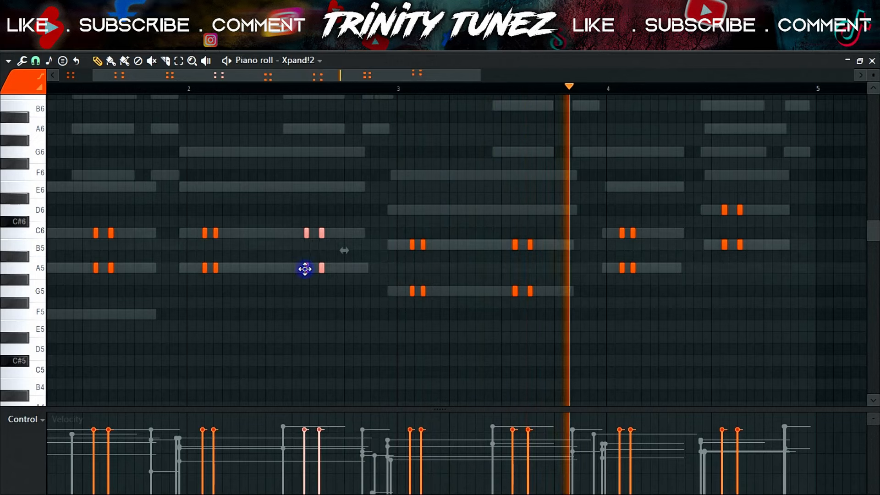
pyautogui.moveTo(570, 216); pyautogui.dragTo(519, 292)
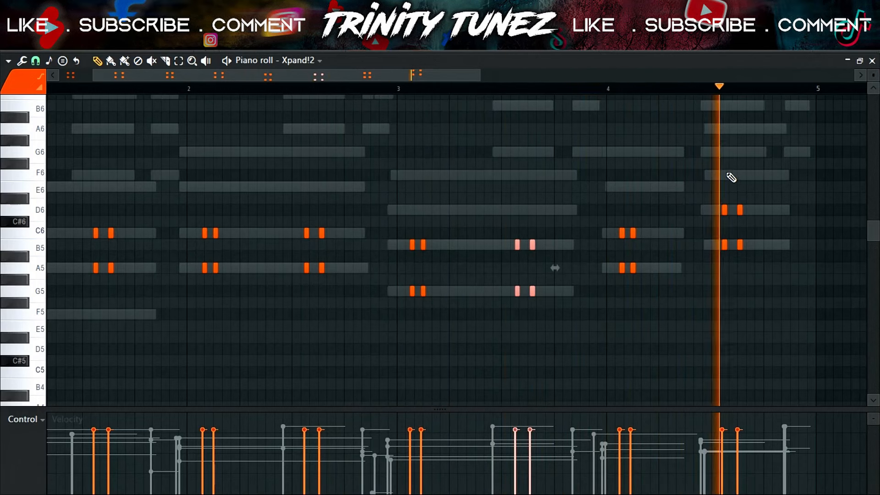
pyautogui.keyDown('ctrl'); pyautogui.click(739, 142); pyautogui.keyUp('ctrl')
pyautogui.press('space')
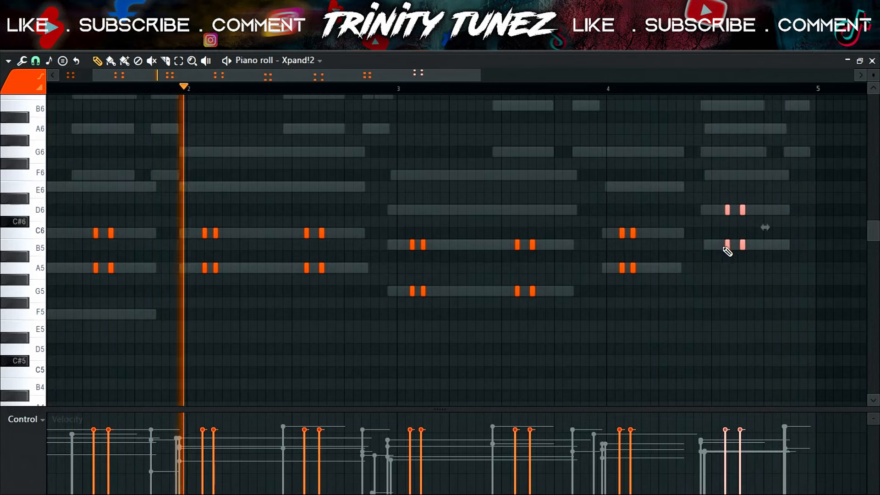
pyautogui.moveTo(727, 244); pyautogui.dragTo(725, 244)
pyautogui.click(702, 88)
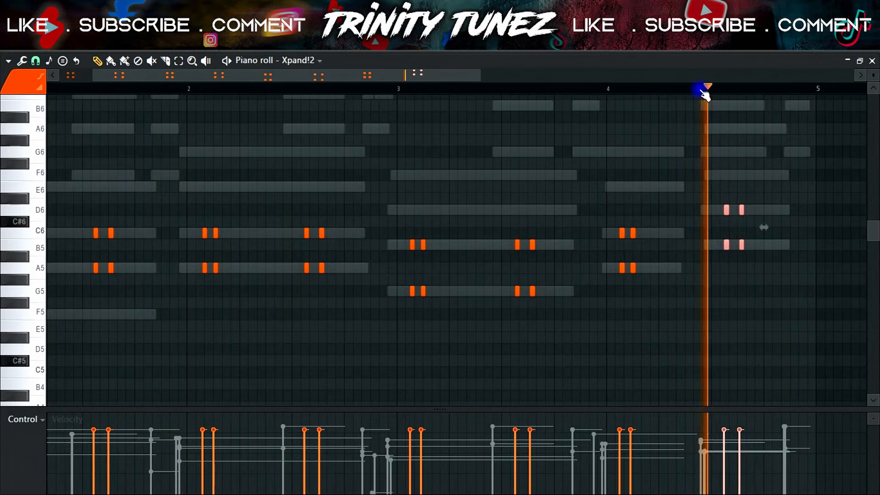
pyautogui.keyDown('ctrl'); pyautogui.click(760, 132); pyautogui.keyUp('ctrl')
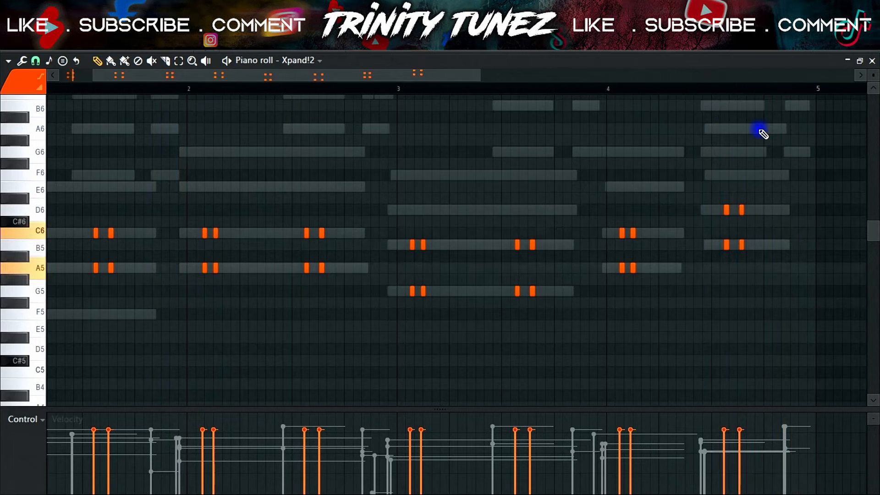
# Transpose the whole chord-stab part up two octaves, auditioning it in between
pyautogui.hotkey('ctrl', 'Up')
pyautogui.click(698, 88)
pyautogui.press('space')
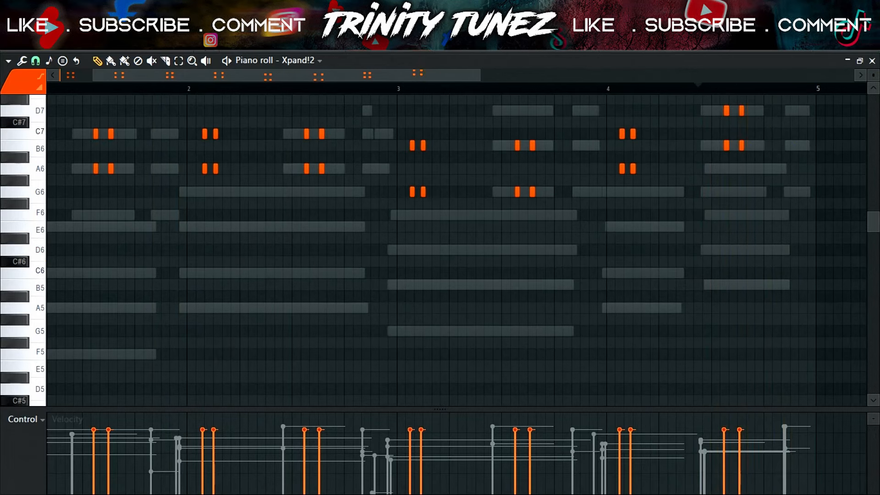
pyautogui.moveTo(372, 74); pyautogui.dragTo(335, 75)
pyautogui.hotkey('ctrl', 'Up')
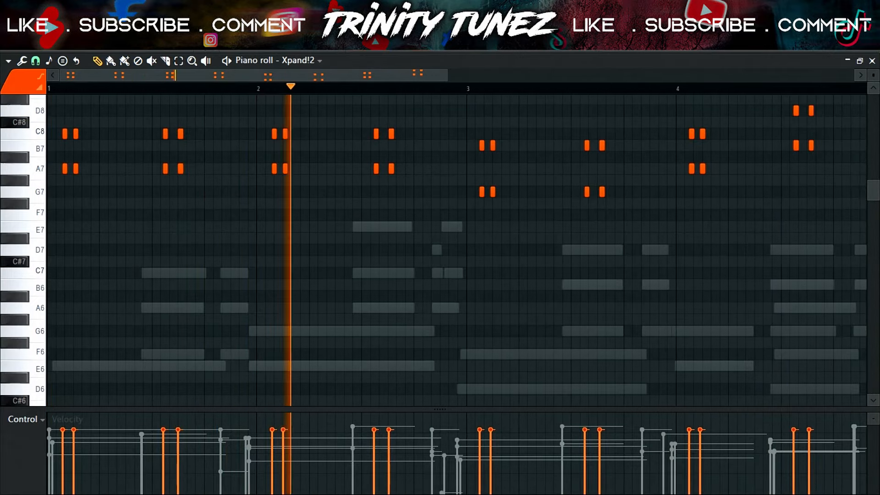
# Stop playback and add a reFX Nexus instrument as a new channel
pyautogui.click(664, 48)
pyautogui.press('space')
pyautogui.click(200, 211)
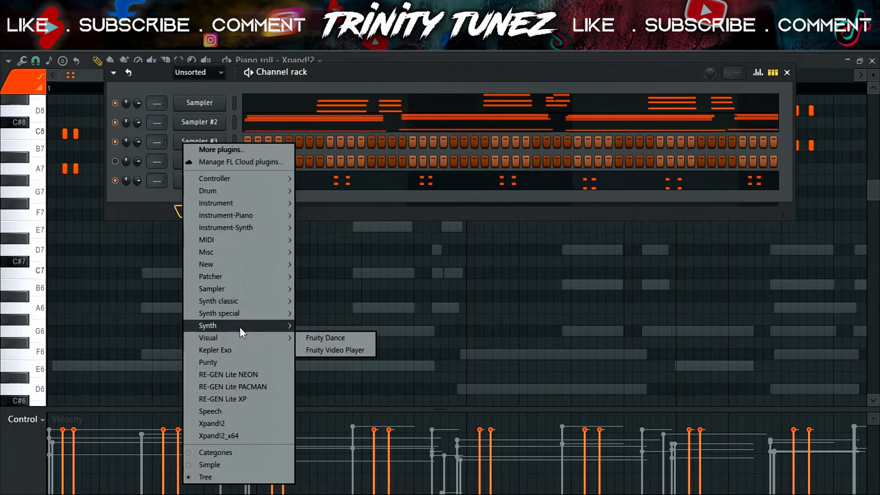
pyautogui.moveTo(240, 326)
pyautogui.click(322, 399)
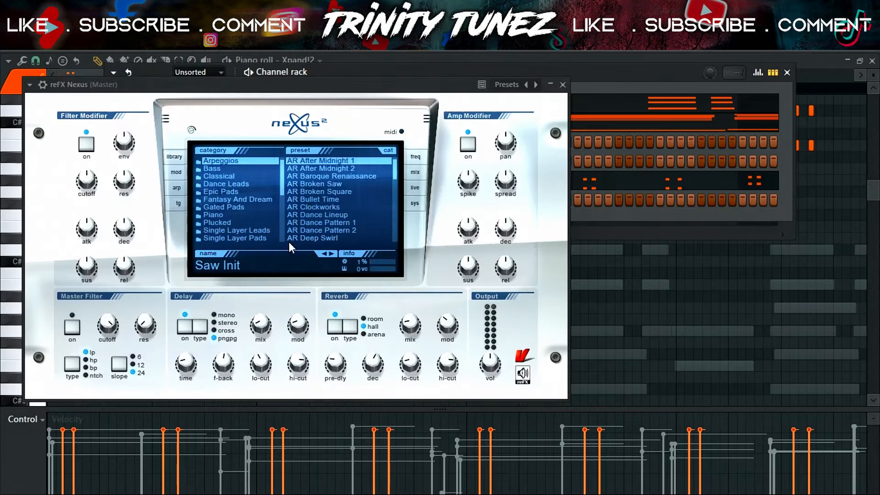
# Load the ST 70s Vinyl Strings 3 preset from Nexus's Classical category
pyautogui.click(226, 177)
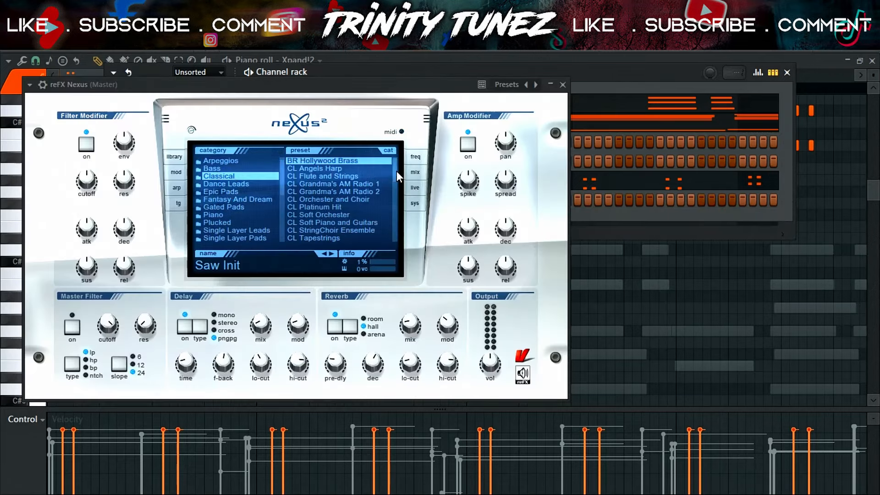
pyautogui.moveTo(397, 171); pyautogui.dragTo(392, 200)
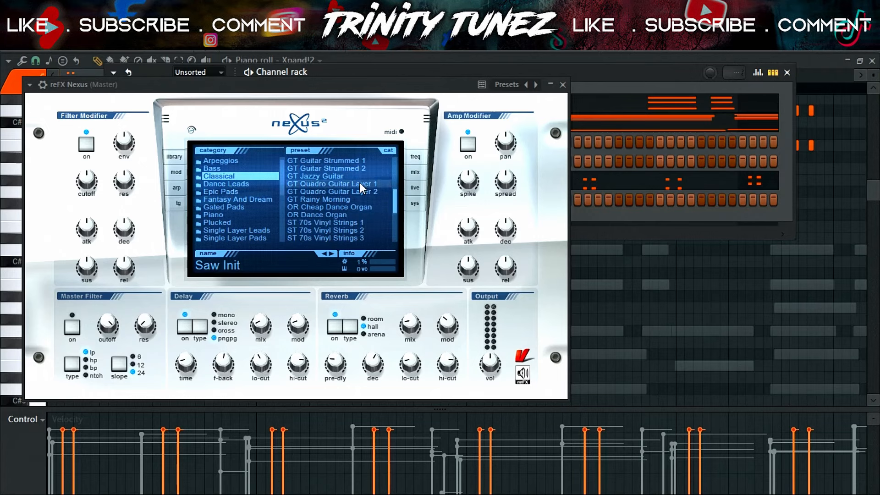
pyautogui.click(359, 238)
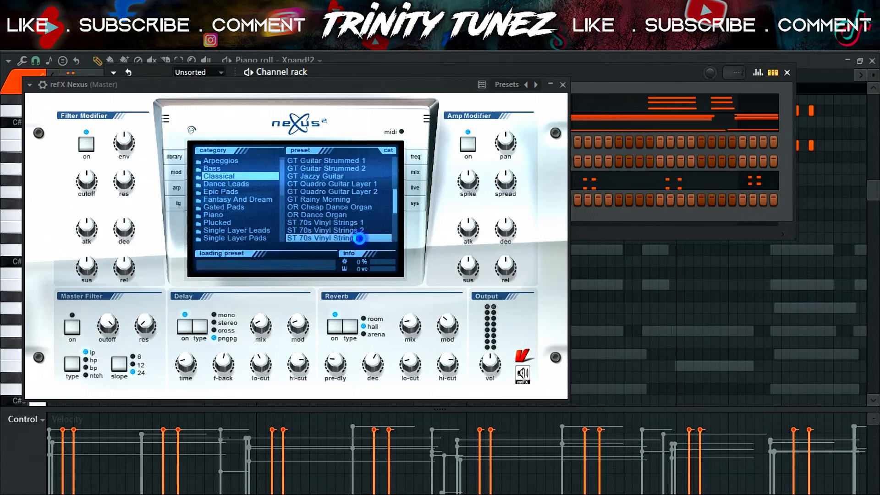
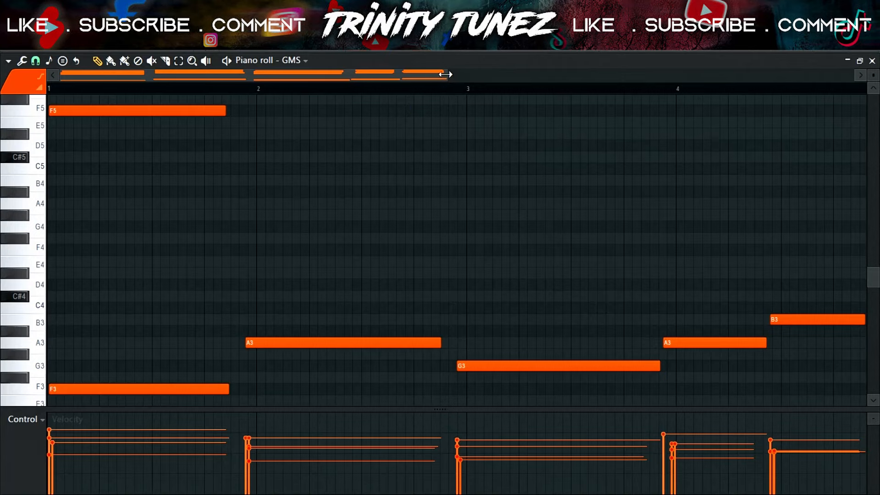
# Delete the upper chord notes from the GMS part in Pattern 2, keeping only its bass notes
pyautogui.moveTo(446, 74); pyautogui.dragTo(776, 128)
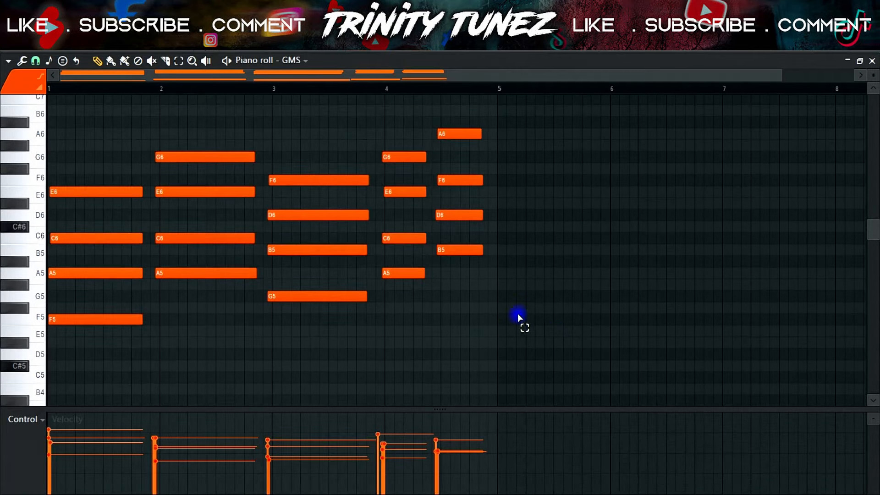
pyautogui.hotkey('ctrl', 'a')
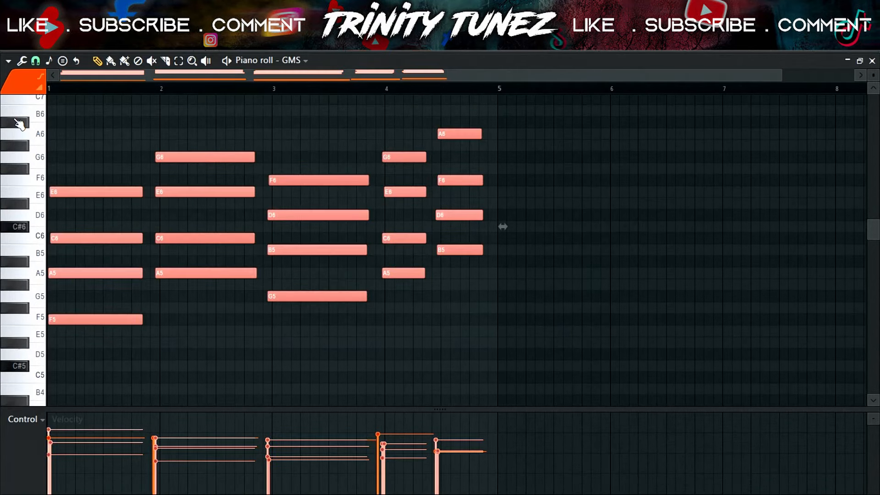
pyautogui.press('Delete')
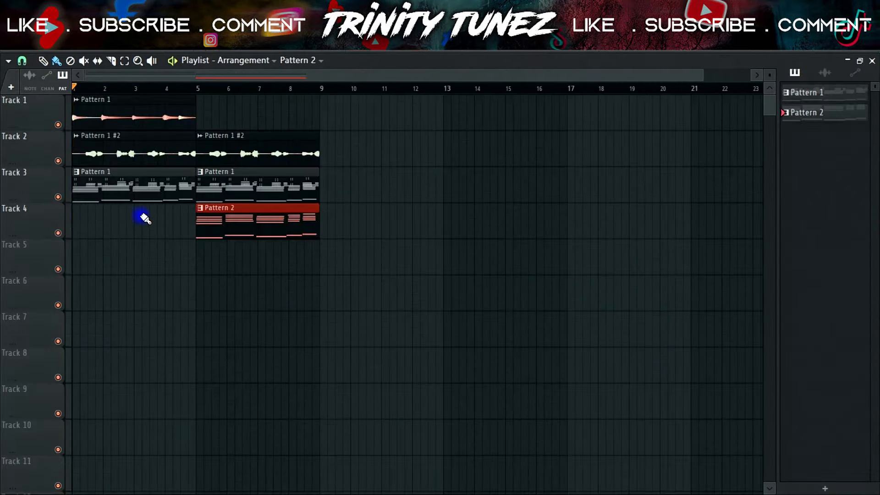
# Play back the arrangement from the end of bar 4 and cut the Sampler #2 notes out of Pattern 2
pyautogui.click(181, 88)
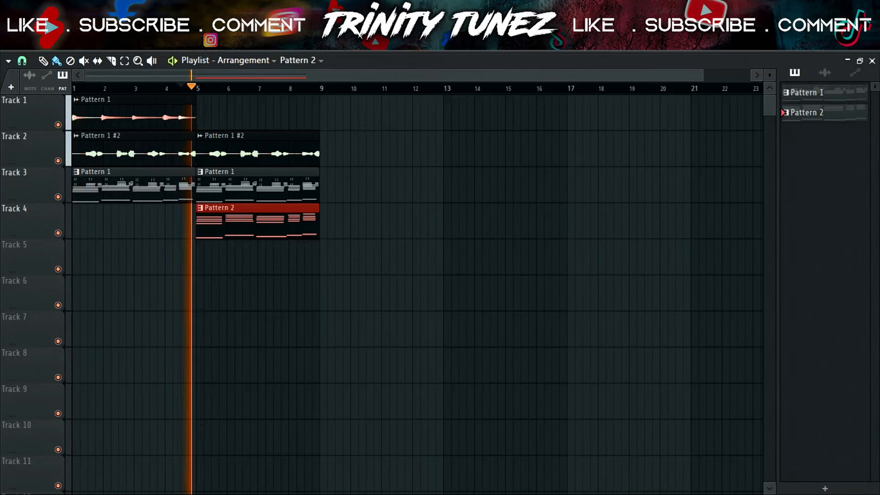
pyautogui.click(617, 37)
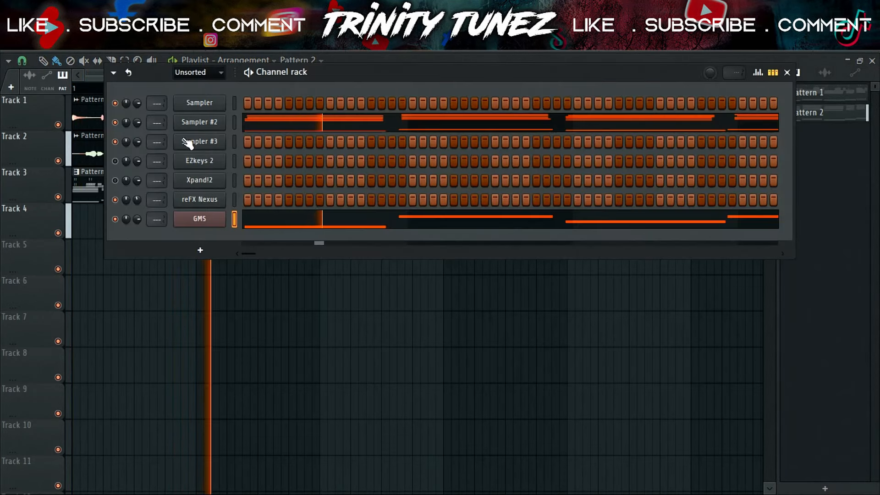
pyautogui.rightClick(200, 123)
pyautogui.click(384, 122)
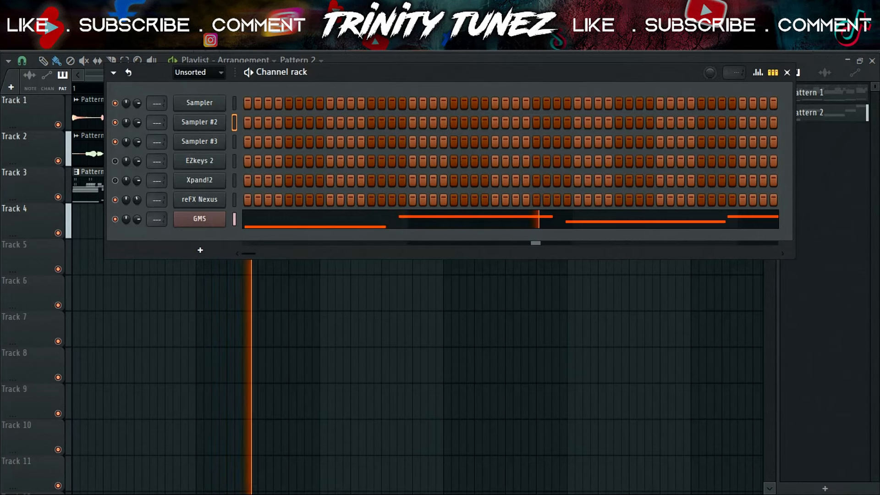
pyautogui.click(656, 44)
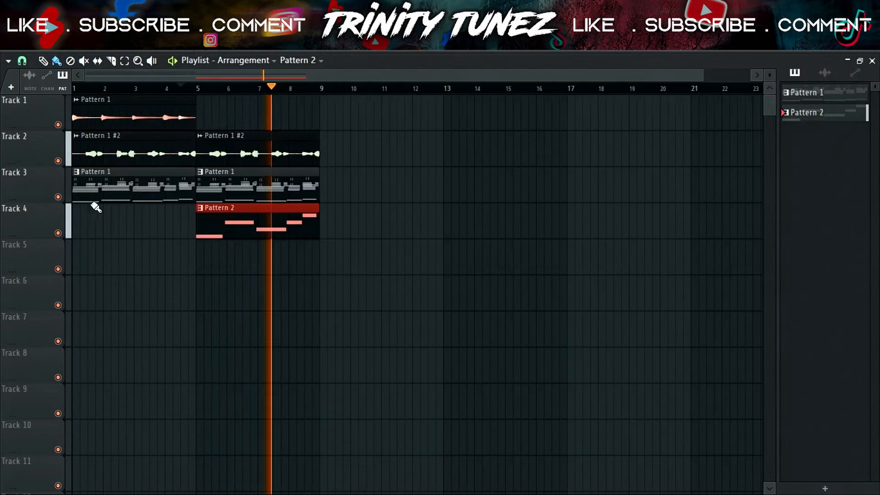
# In the tshepe essentials drumkit, collapse the hi hat, kick and open hat folders and expand the oneshot folder
pyautogui.click(702, 44)
pyautogui.scroll(8, 86, 198)
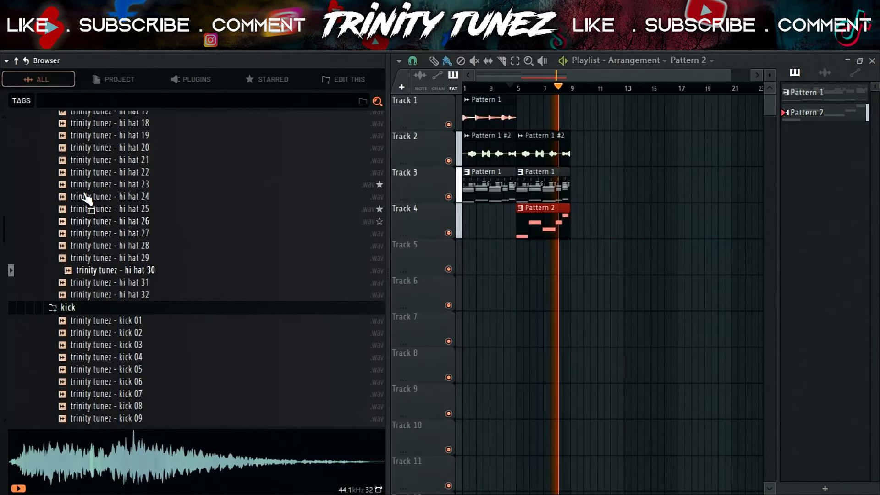
pyautogui.scroll(3, 85, 198)
pyautogui.click(84, 313)
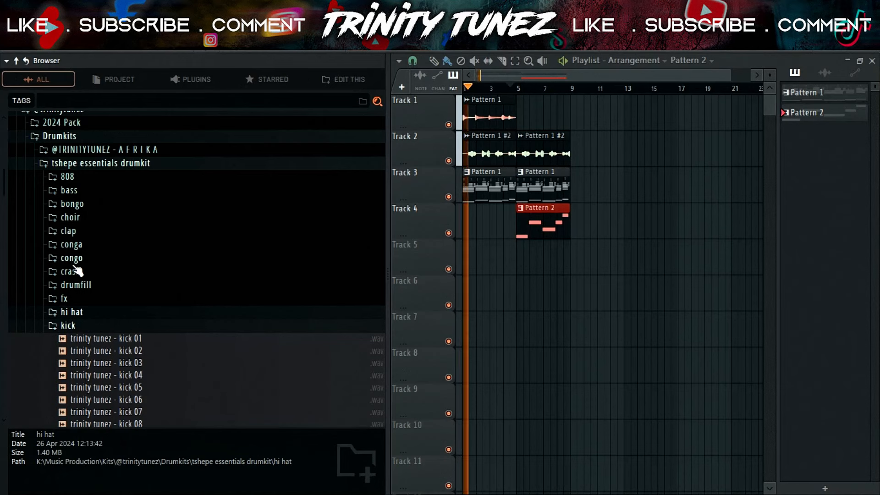
pyautogui.click(73, 326)
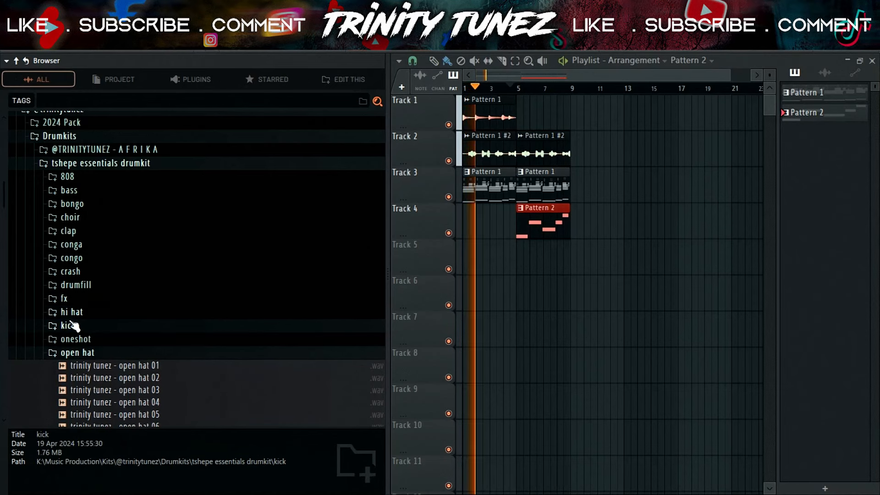
pyautogui.click(77, 353)
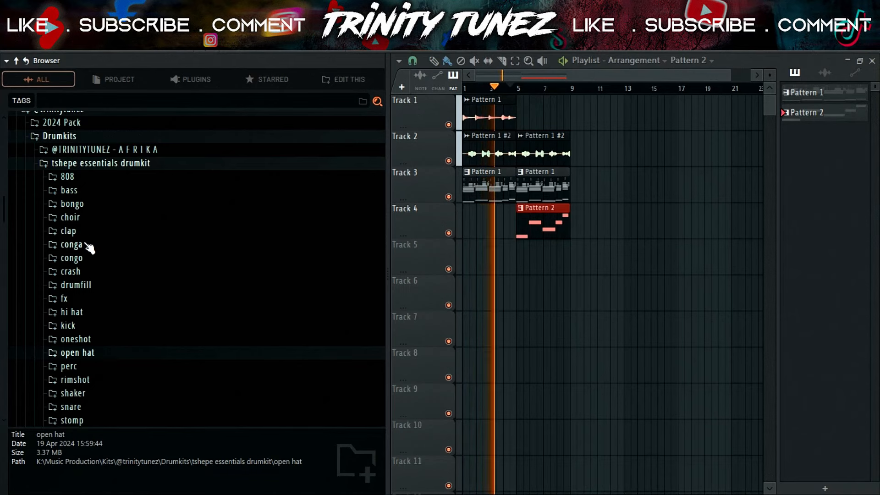
pyautogui.scroll(-5, 94, 356)
pyautogui.scroll(3, 98, 314)
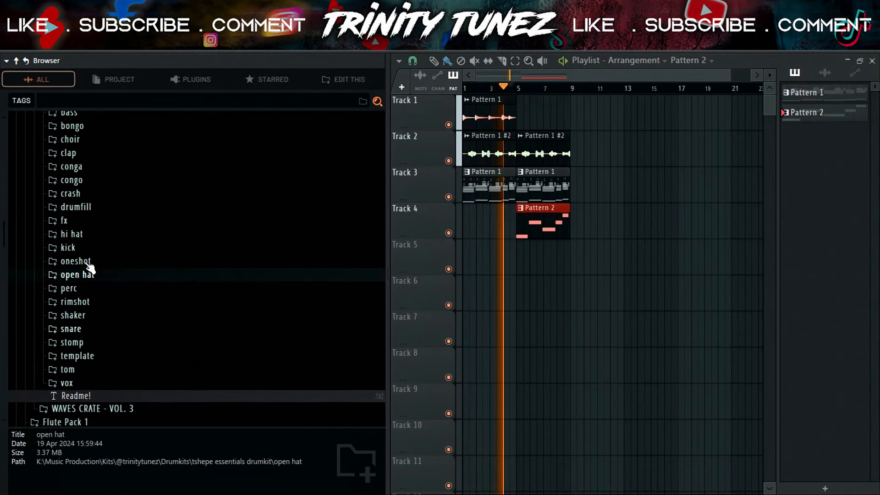
pyautogui.click(87, 264)
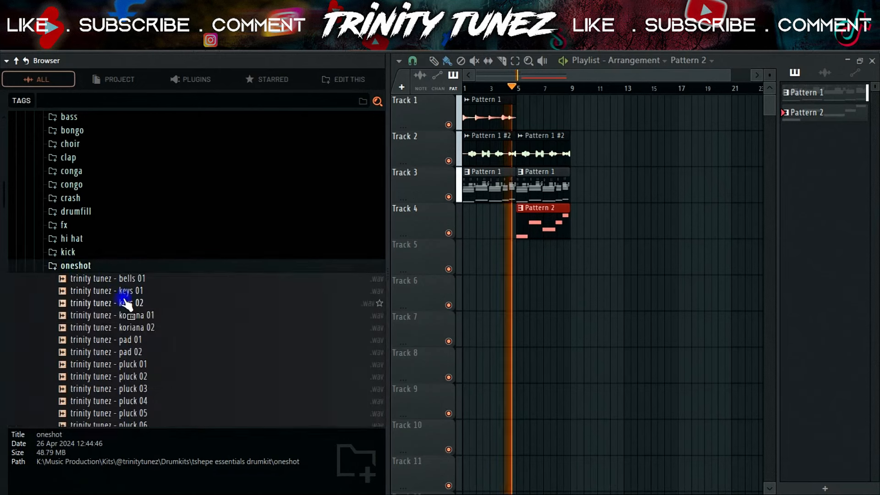
# Audition the koriana 02, pad 02, pluck 02, pluck 05 and pad 01 one-shots
pyautogui.click(130, 328)
pyautogui.click(130, 352)
pyautogui.scroll(-2, 130, 354)
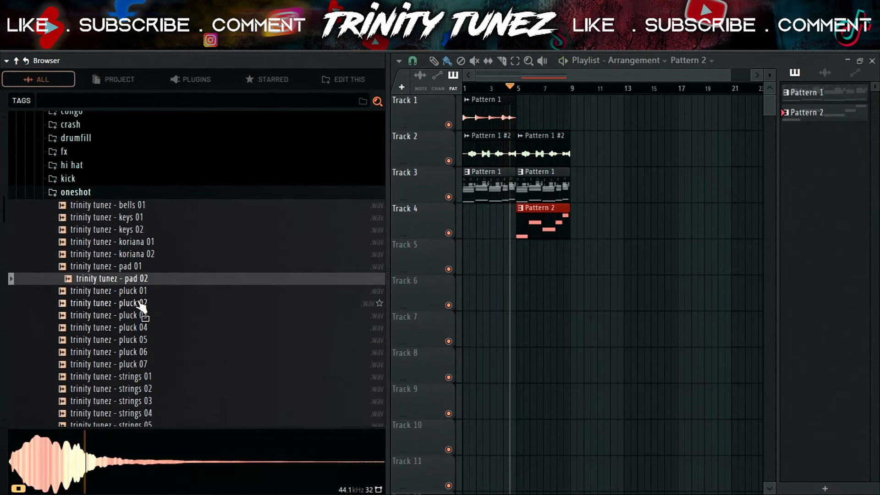
pyautogui.click(141, 303)
pyautogui.click(128, 342)
pyautogui.click(123, 266)
# Load the trinity tunez - pad 01 sample into the Sampler #2 channel
pyautogui.rightClick(132, 266)
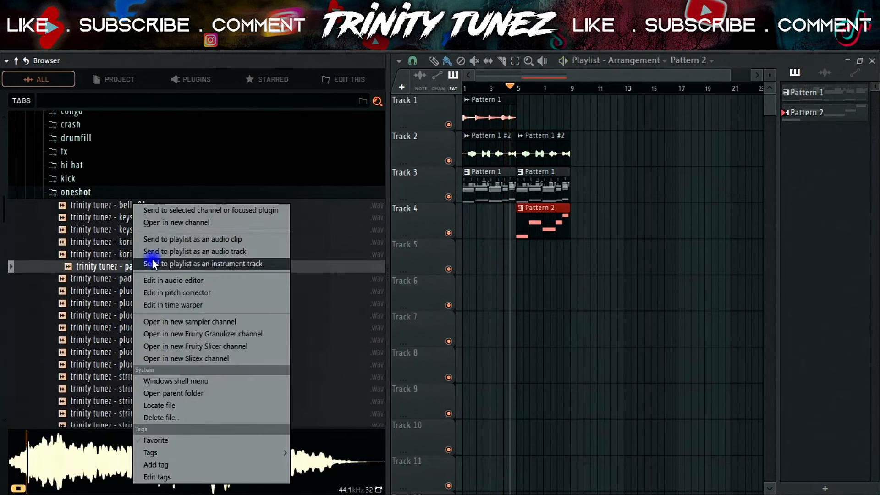
pyautogui.click(161, 221)
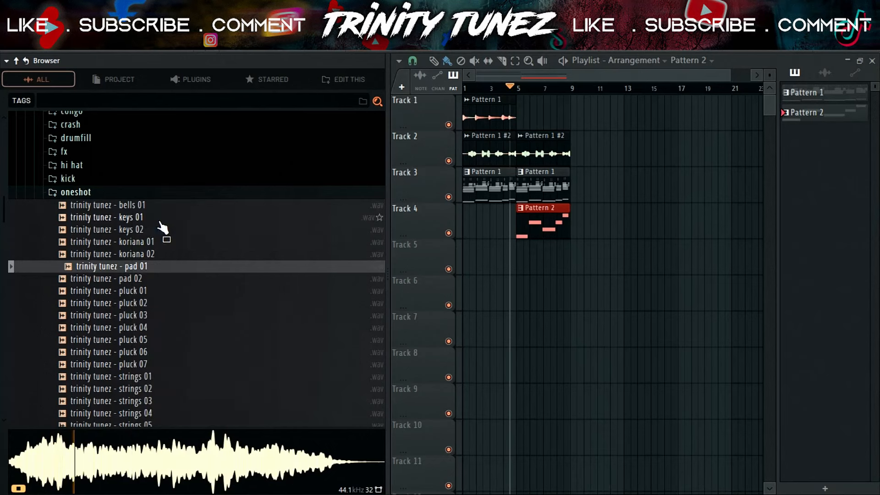
pyautogui.click(558, 263)
pyautogui.rightClick(579, 250)
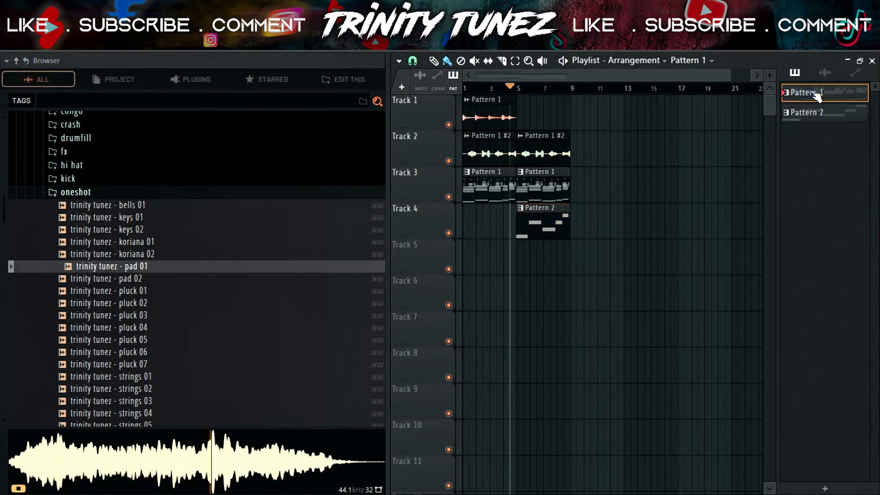
# Copy the second channel's chord notes from Pattern 1 and add a new Pattern 3 clip on Track 5
pyautogui.doubleClick(849, 95)
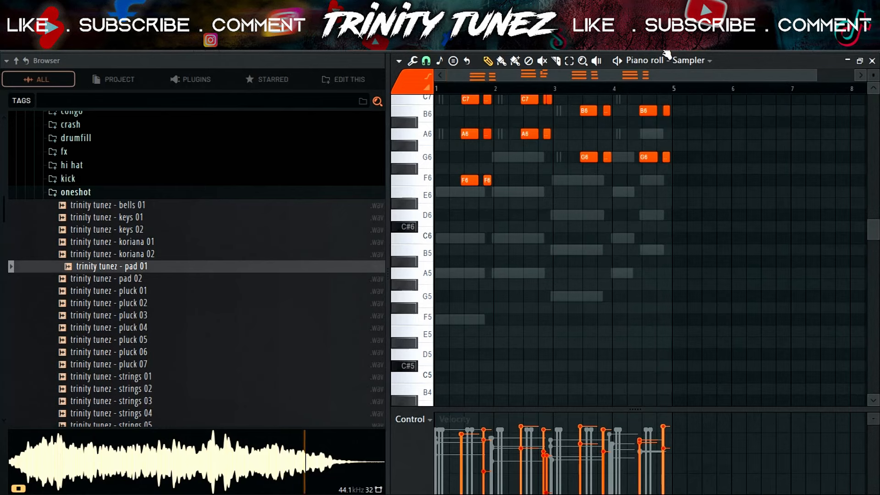
pyautogui.press('F6')
pyautogui.rightClick(590, 122)
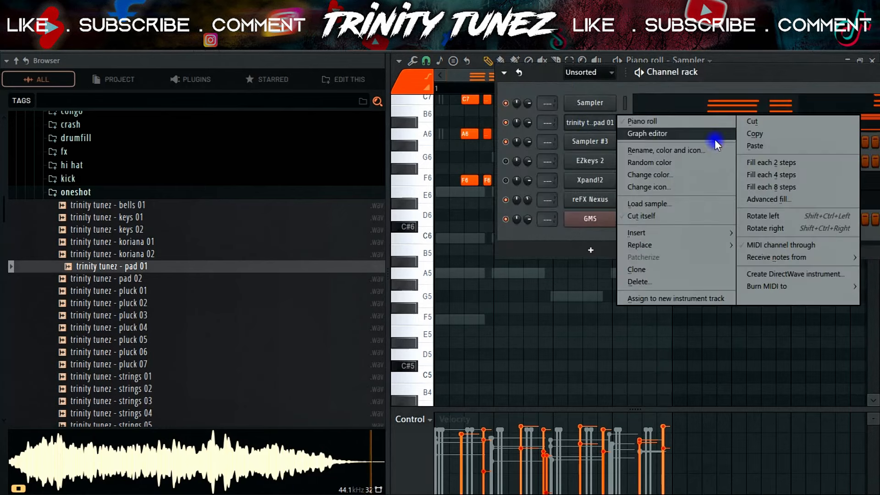
pyautogui.click(747, 134)
pyautogui.press('F5')
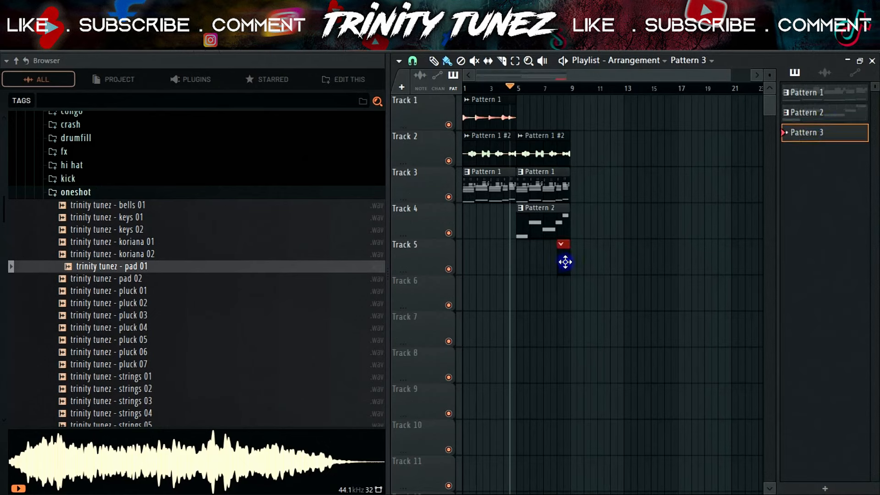
# Try to add pad 01 as another channel, and undo it together with the sample loaded into Sampler #2
pyautogui.press('F6')
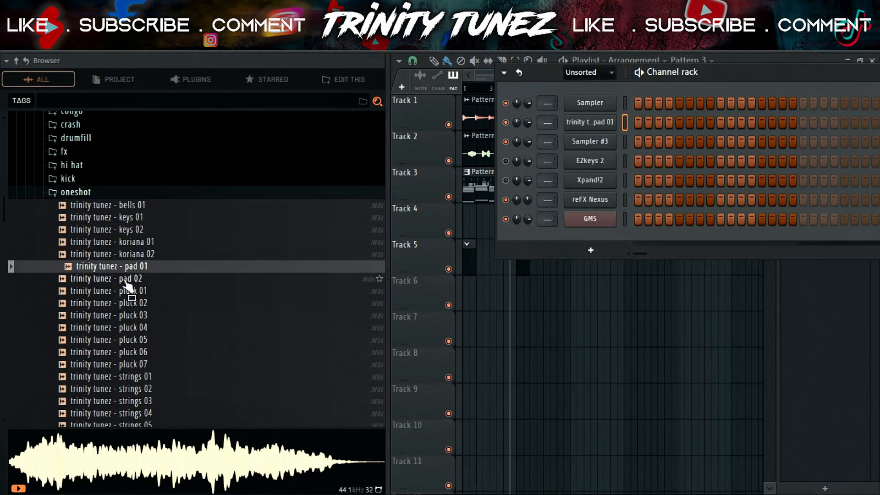
pyautogui.rightClick(140, 268)
pyautogui.click(173, 224)
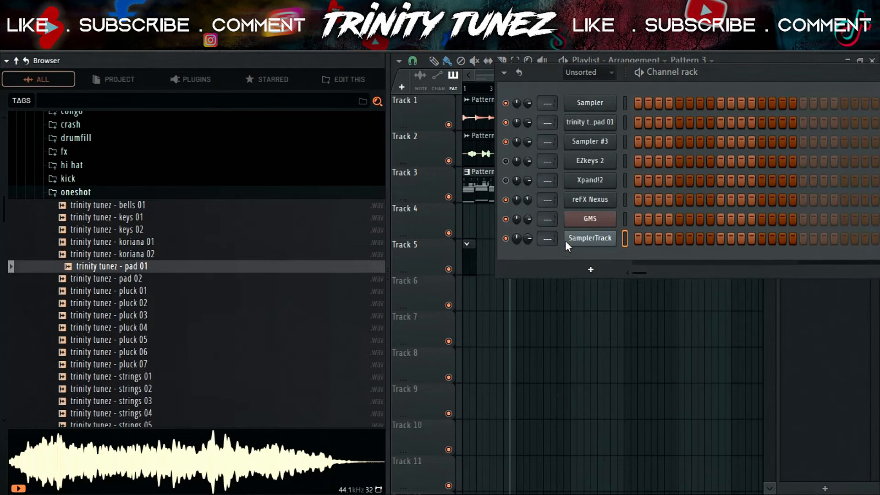
pyautogui.hotkey('ctrl', 'z')
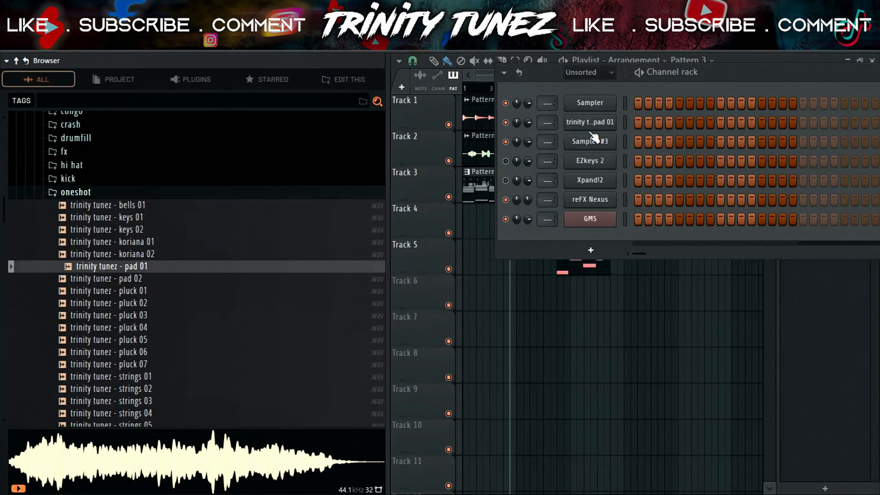
# Open trinity tunez - pad 01 in a new channel and paste the copied chord notes into it in Pattern 3
pyautogui.rightClick(142, 266)
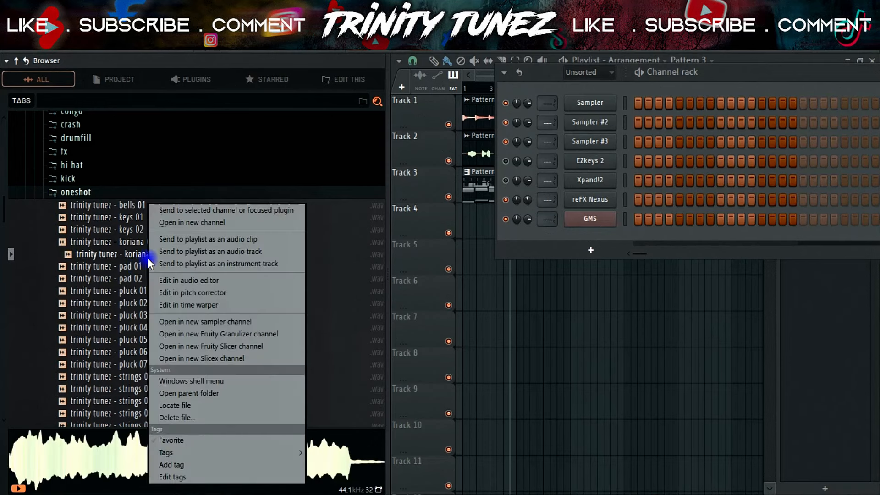
pyautogui.click(183, 221)
pyautogui.click(660, 291)
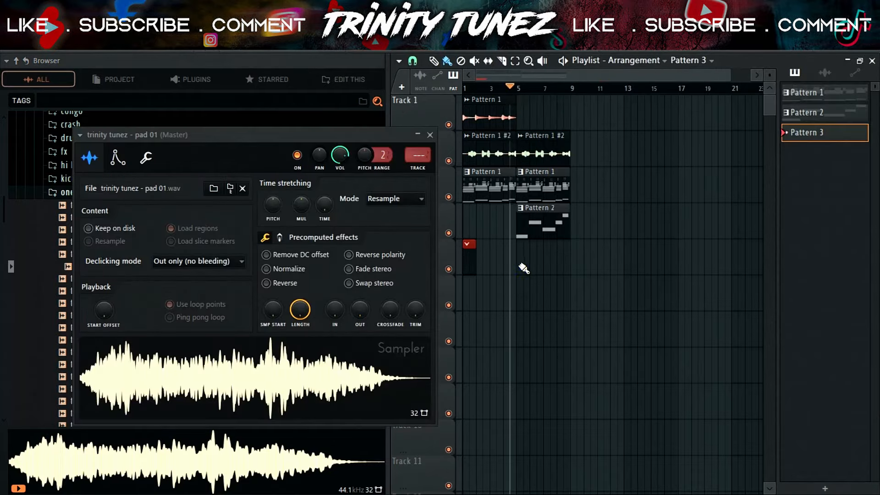
pyautogui.click(651, 60)
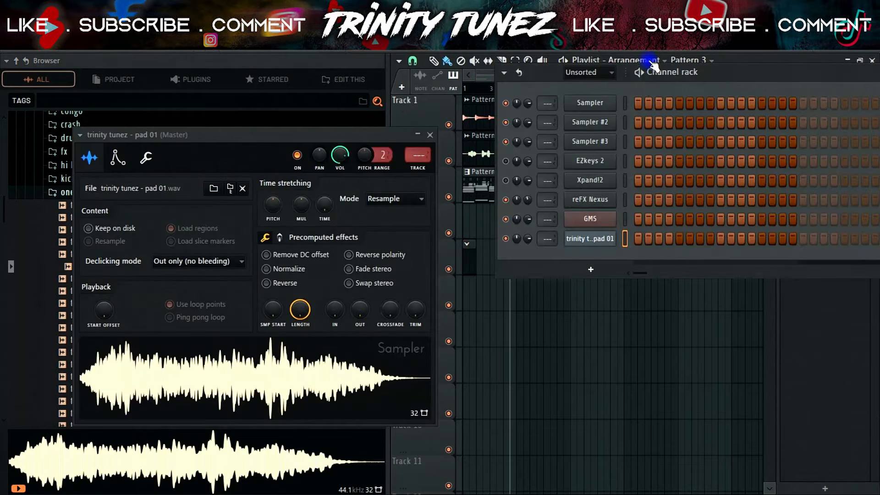
pyautogui.rightClick(608, 246)
pyautogui.click(758, 259)
# Delete the low bass notes from the pad 01 part, keeping only the chords
pyautogui.click(648, 237)
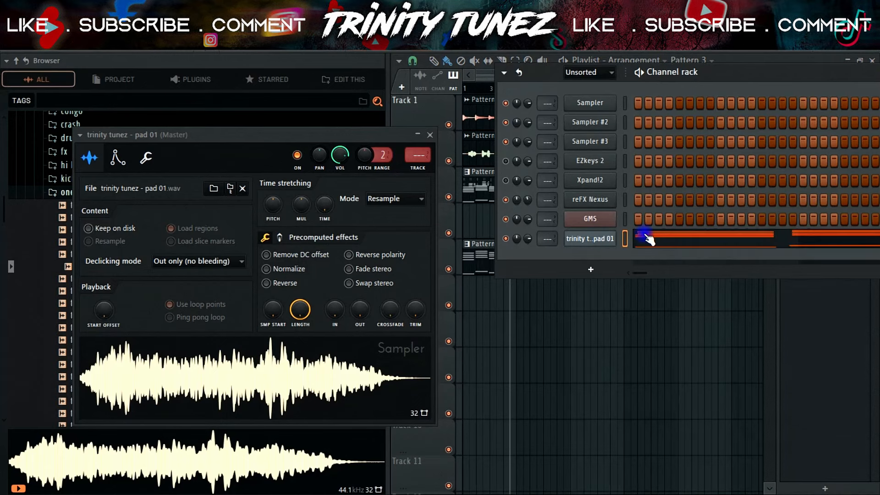
pyautogui.scroll(-6, 673, 264)
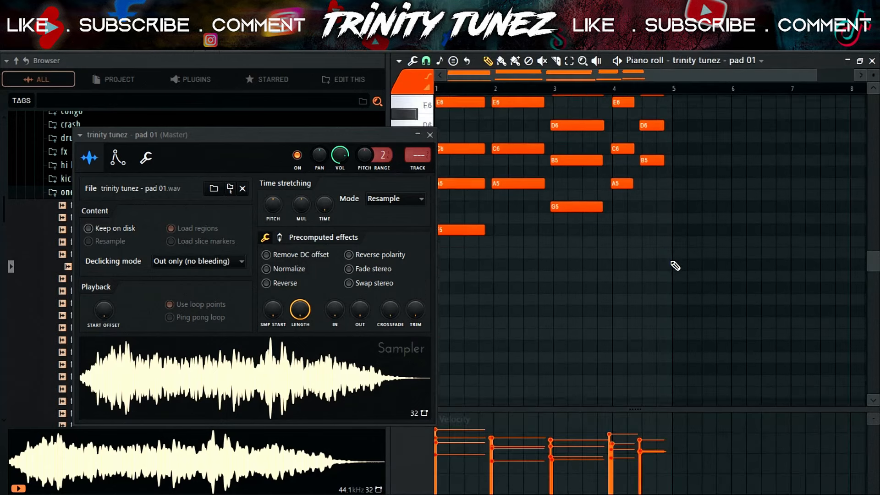
pyautogui.moveTo(706, 225); pyautogui.dragTo(198, 413)
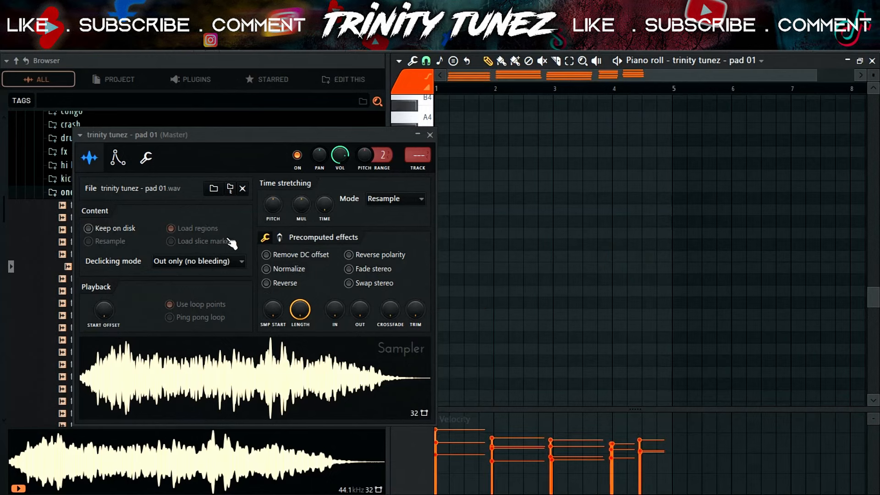
# Turn on the volume envelope in the pad 01 sampler and lower the channel's volume during playback
pyautogui.click(117, 158)
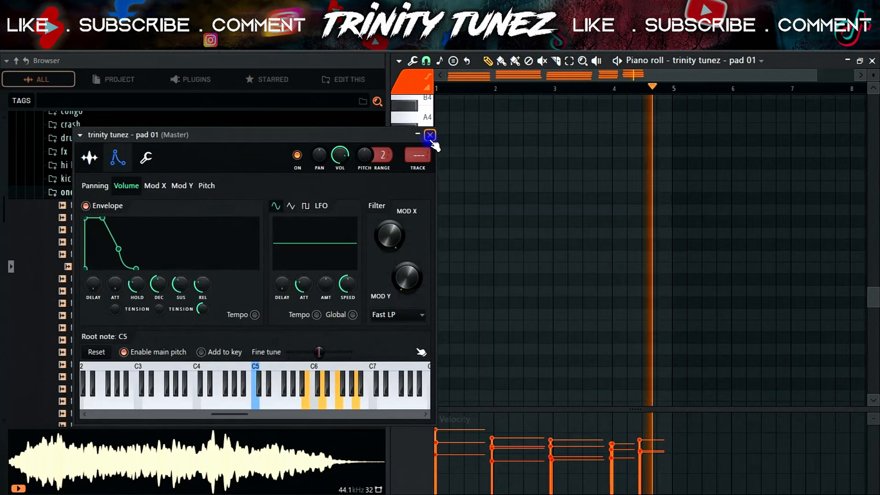
pyautogui.click(430, 135)
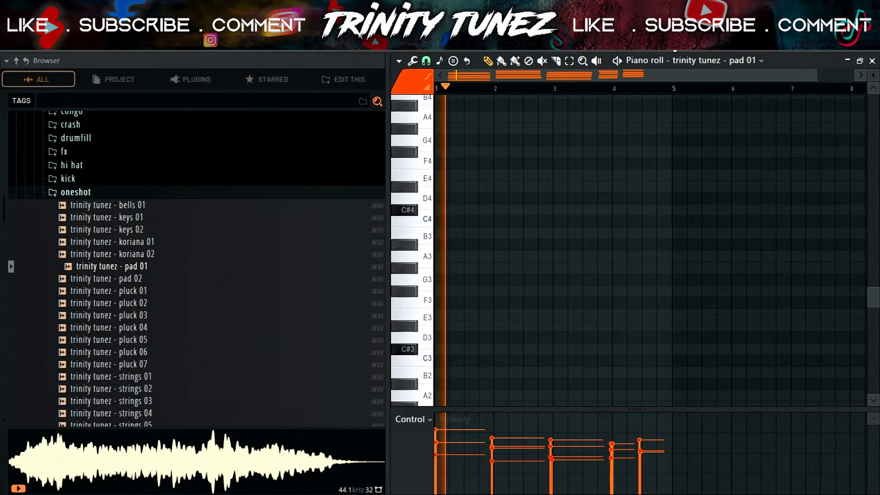
pyautogui.click(729, 42)
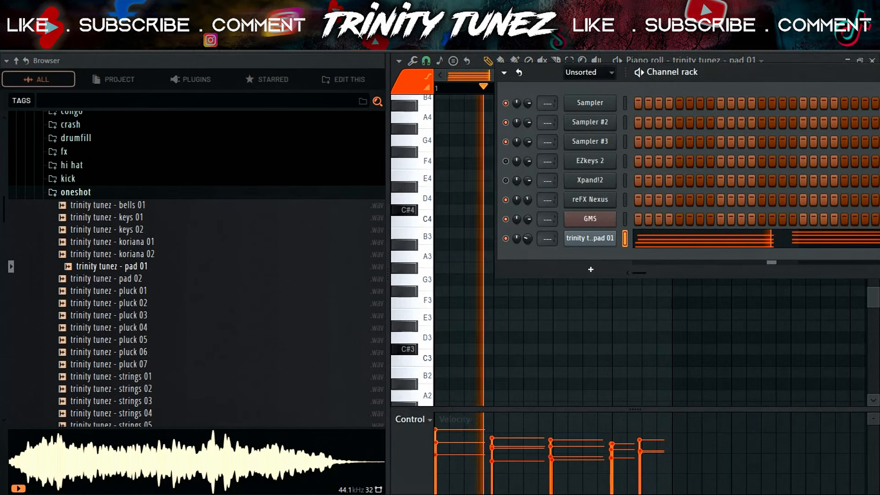
pyautogui.click(585, 239)
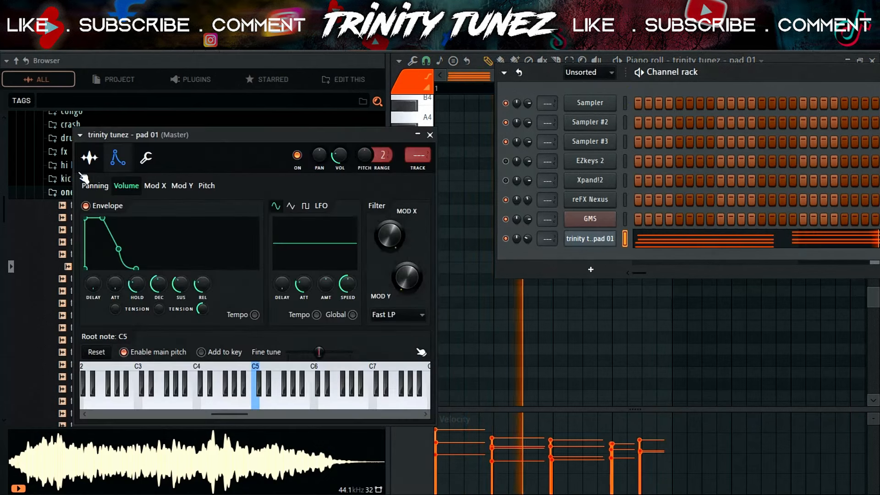
pyautogui.click(89, 157)
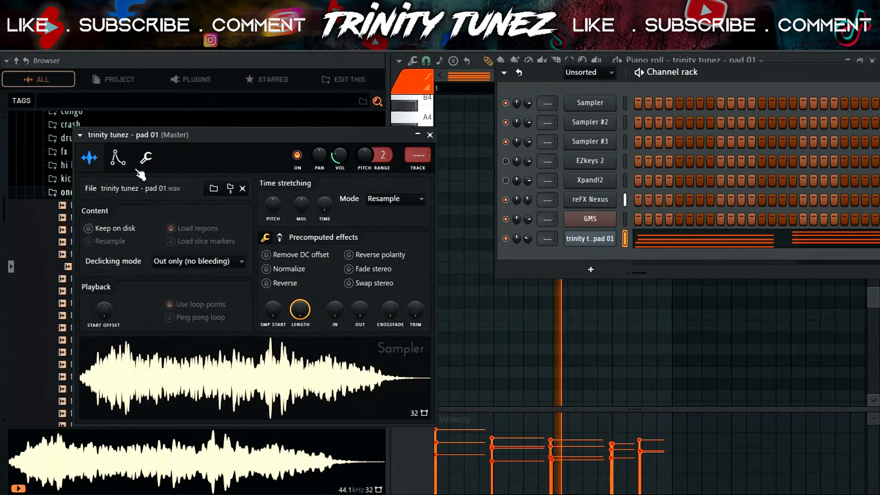
pyautogui.click(680, 240)
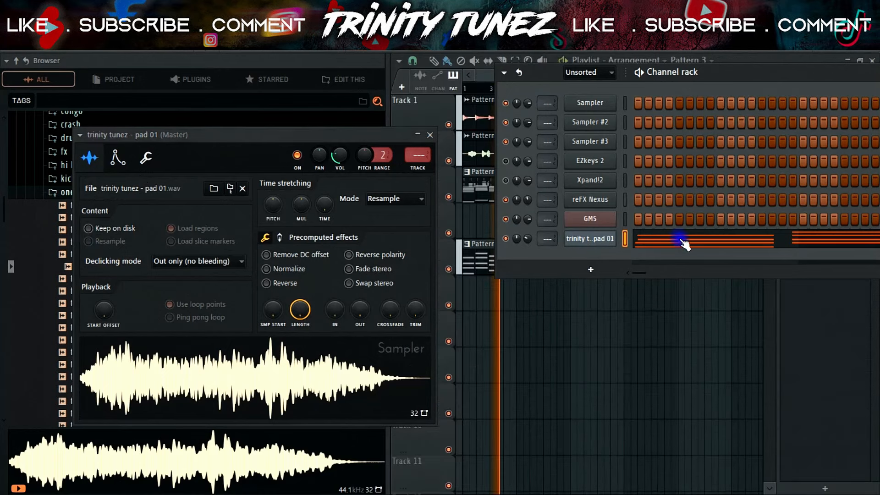
# Lengthen the release of the pad 01 volume envelope, and close its sampler to return to the playlist
pyautogui.click(683, 243)
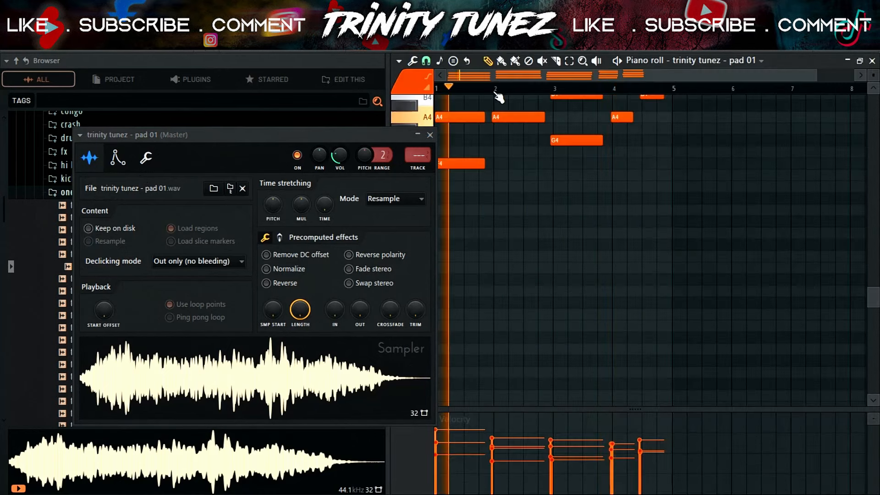
pyautogui.press('F6')
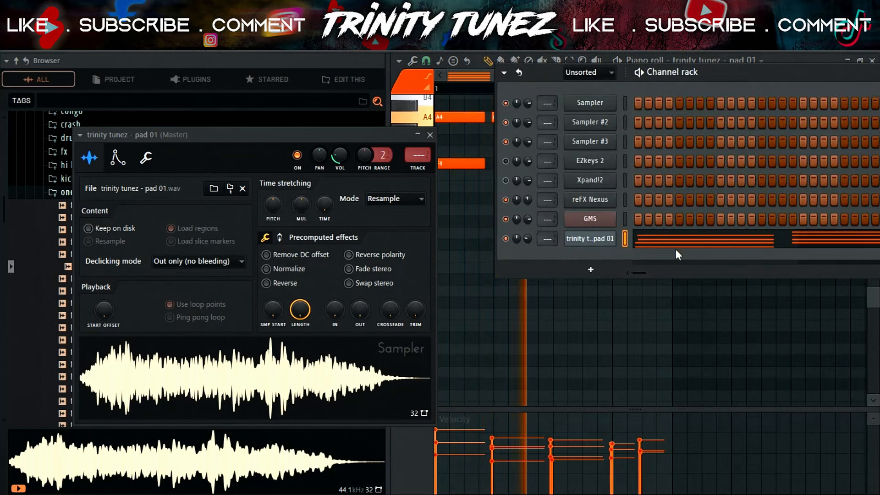
pyautogui.click(146, 157)
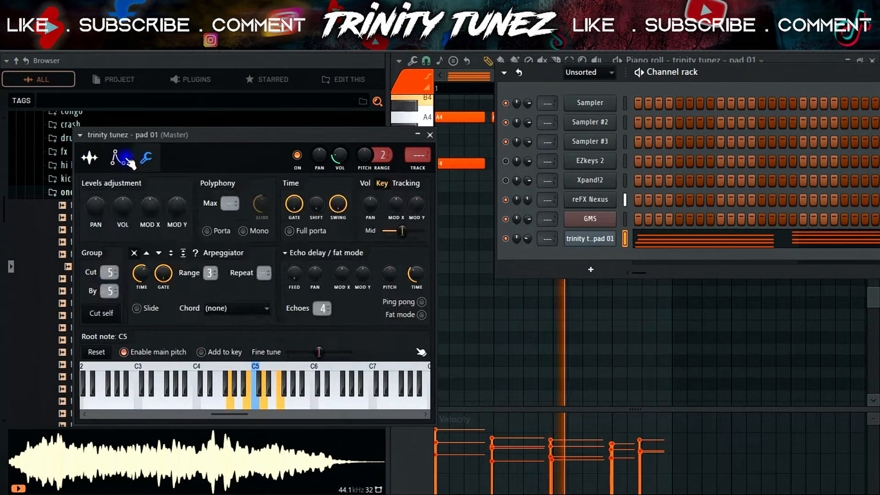
pyautogui.click(127, 160)
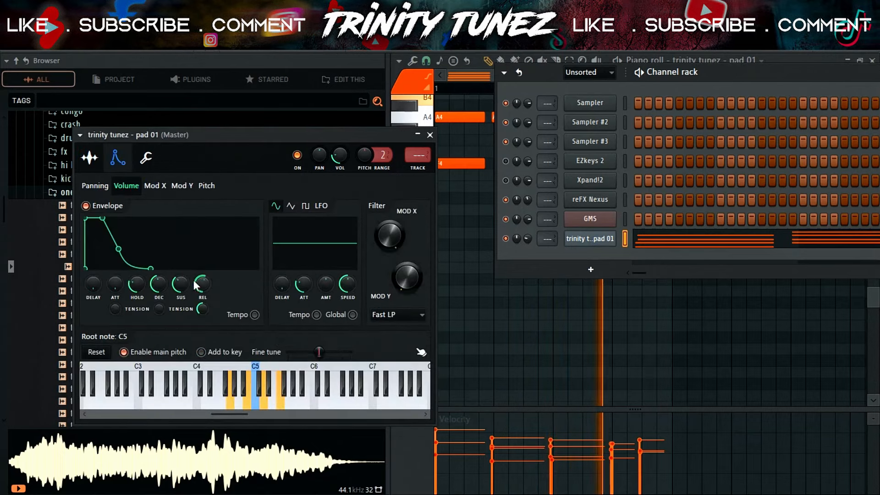
pyautogui.click(430, 135)
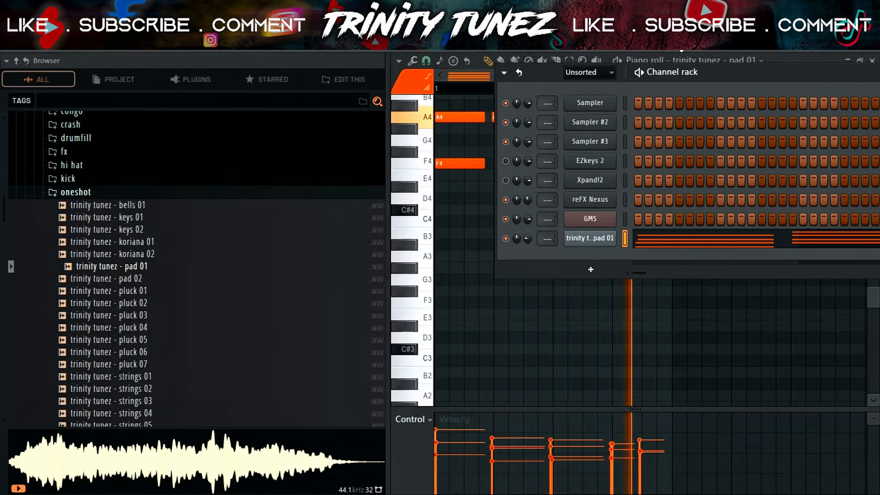
pyautogui.click(622, 51)
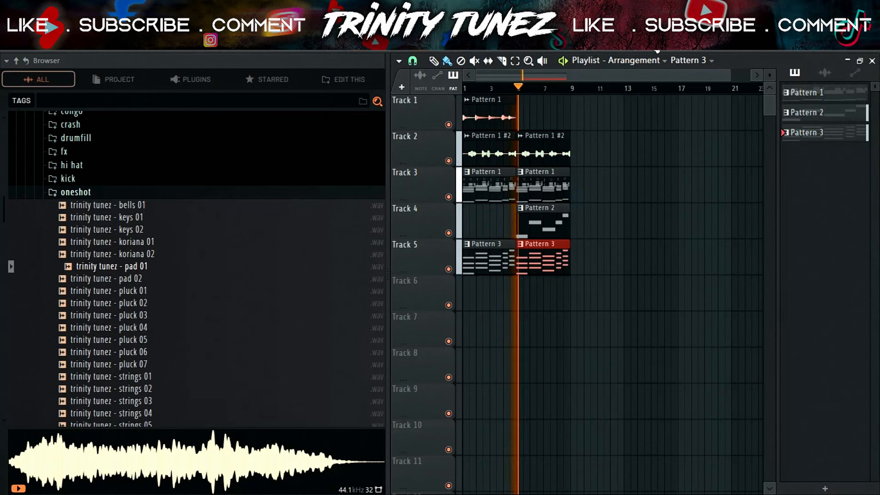
pyautogui.click(659, 51)
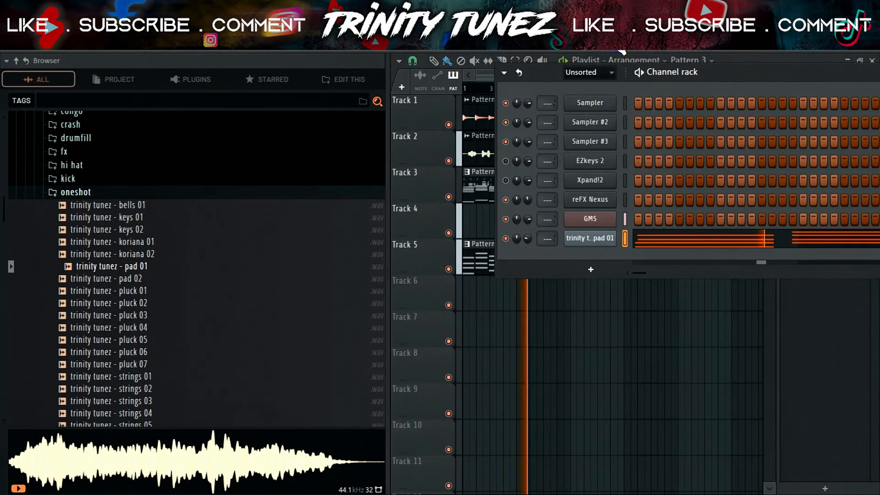
pyautogui.click(621, 51)
# Preview several samples in the essentials drumkit's drumfill folder, from drumfill 01 through drumfill 33
pyautogui.click(67, 193)
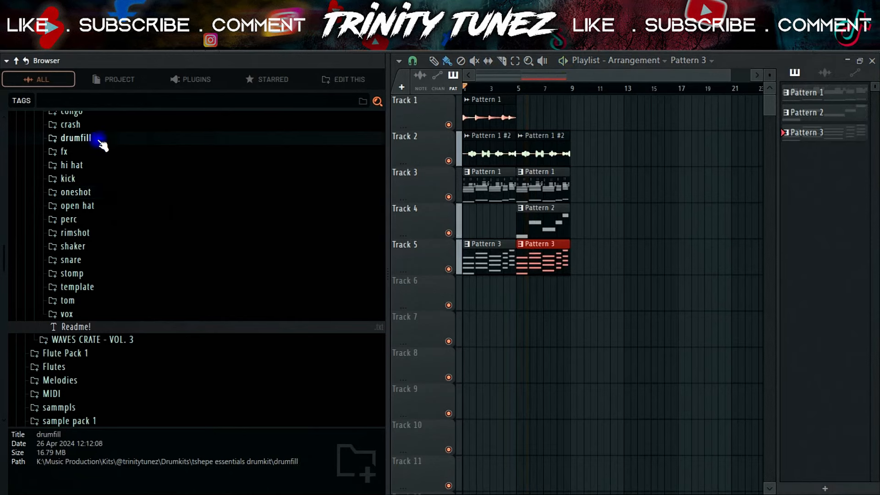
pyautogui.click(98, 140)
pyautogui.click(113, 178)
pyautogui.click(123, 200)
pyautogui.click(138, 164)
pyautogui.click(139, 151)
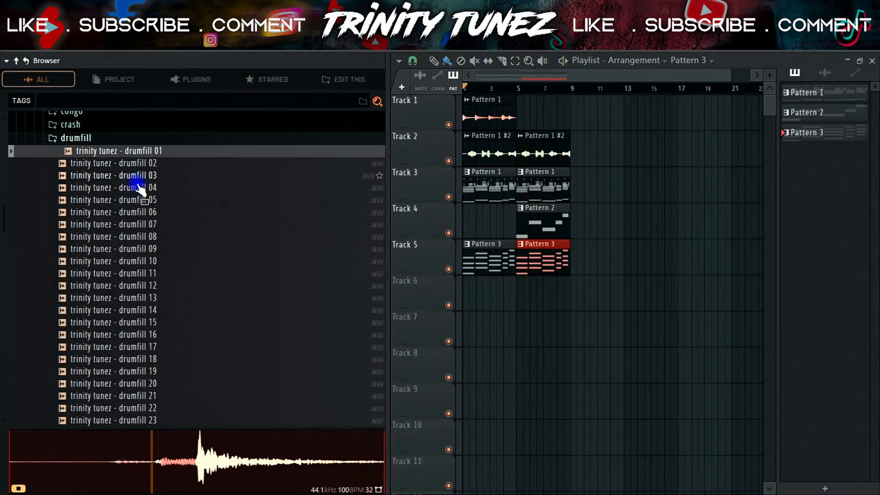
pyautogui.click(137, 188)
pyautogui.click(135, 298)
pyautogui.click(156, 420)
pyautogui.scroll(-4, 173, 387)
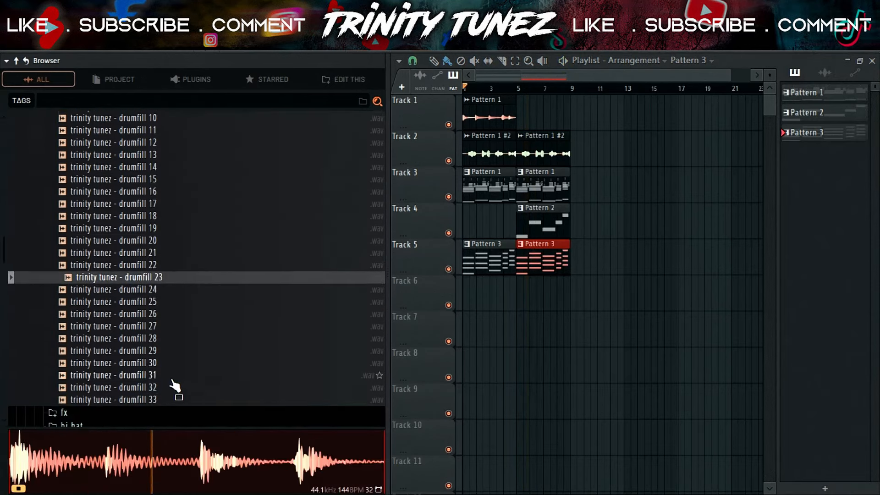
pyautogui.click(166, 326)
pyautogui.scroll(-4, 172, 321)
pyautogui.click(159, 249)
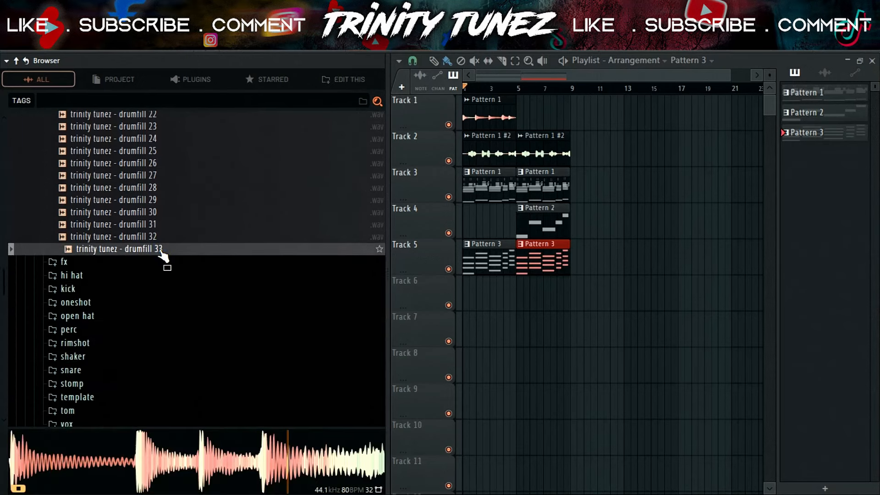
# Audition the drumfills in reverse order from drumfill 33 and place drumfill 17 on Track 6 near bar 5
pyautogui.press('Up')
pyautogui.press('Up')
pyautogui.press('Up')
pyautogui.press('Up')
pyautogui.press('Up')
pyautogui.press('Up')
pyautogui.press('Up')
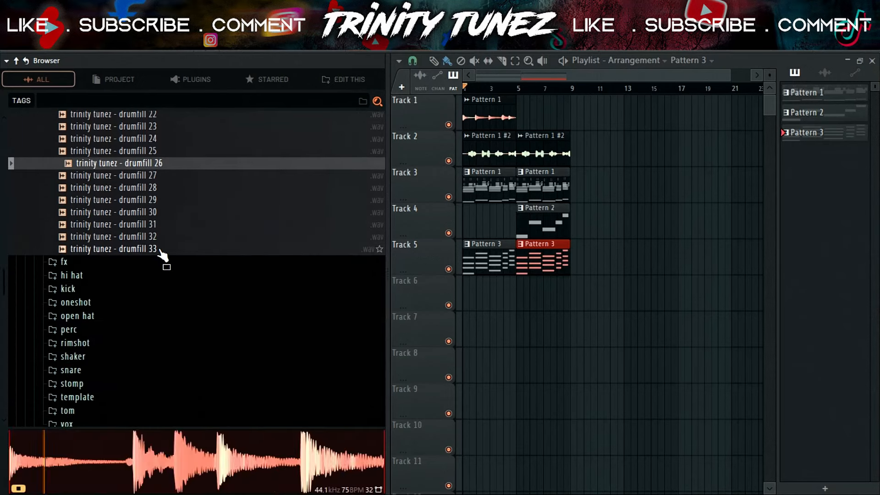
pyautogui.press('Up')
pyautogui.press('Up')
pyautogui.press('Up')
pyautogui.press('Up')
pyautogui.press('Up')
pyautogui.press('Up')
pyautogui.press('Up')
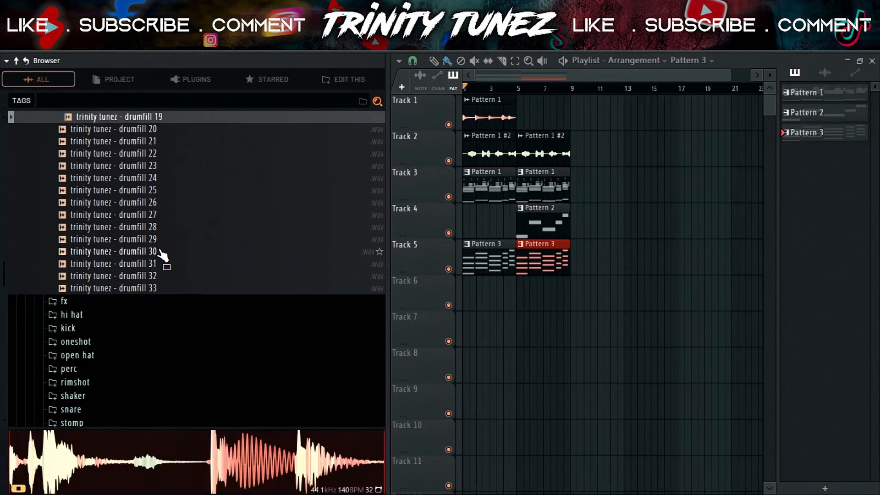
pyautogui.press('Up')
pyautogui.press('Down')
pyautogui.press('Up')
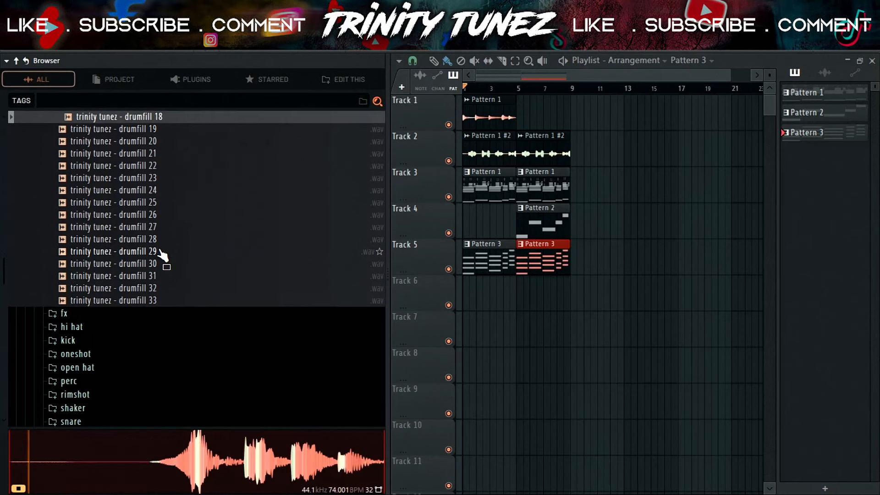
pyautogui.press('Down')
pyautogui.press('Up')
pyautogui.press('Up')
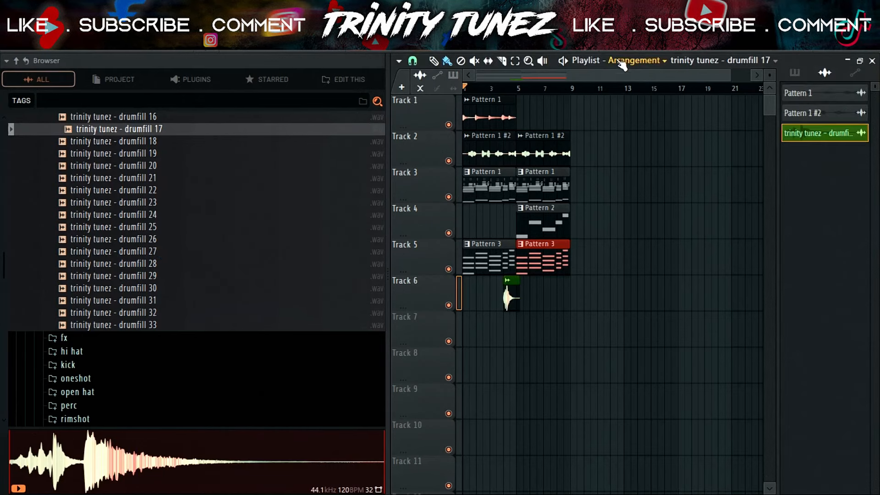
# Shift the drumfill 17 clip on Track 6 so its main hit lands on bar 5, and play back the transition
pyautogui.hotkey('alt', 'F8')
pyautogui.moveTo(695, 78); pyautogui.dragTo(324, 255)
pyautogui.moveTo(411, 297); pyautogui.dragTo(489, 291)
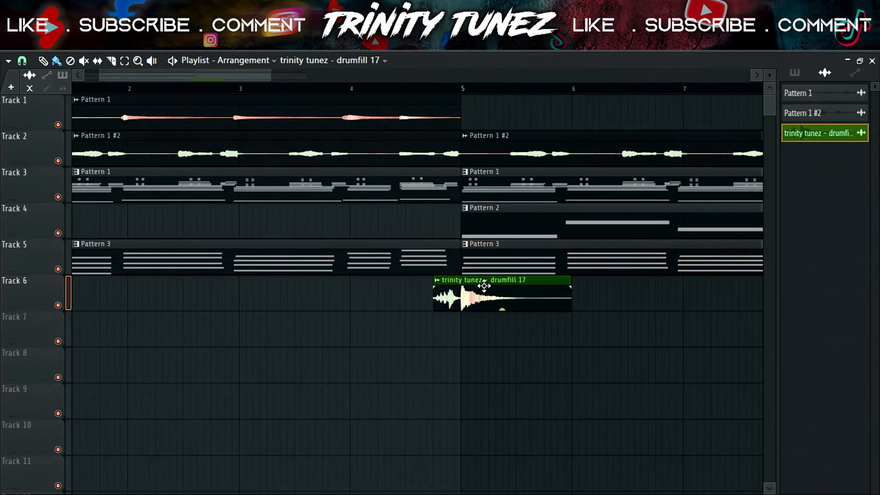
pyautogui.click(404, 91)
pyautogui.doubleClick(471, 300)
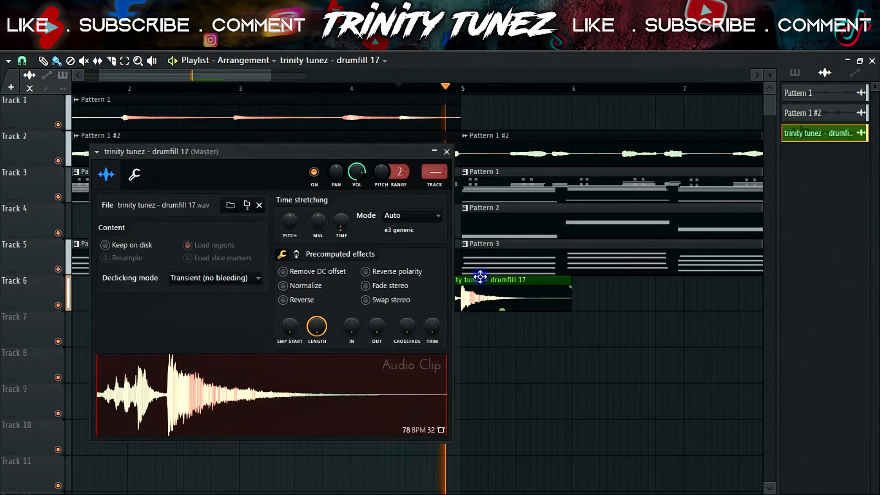
pyautogui.press('space')
pyautogui.click(446, 152)
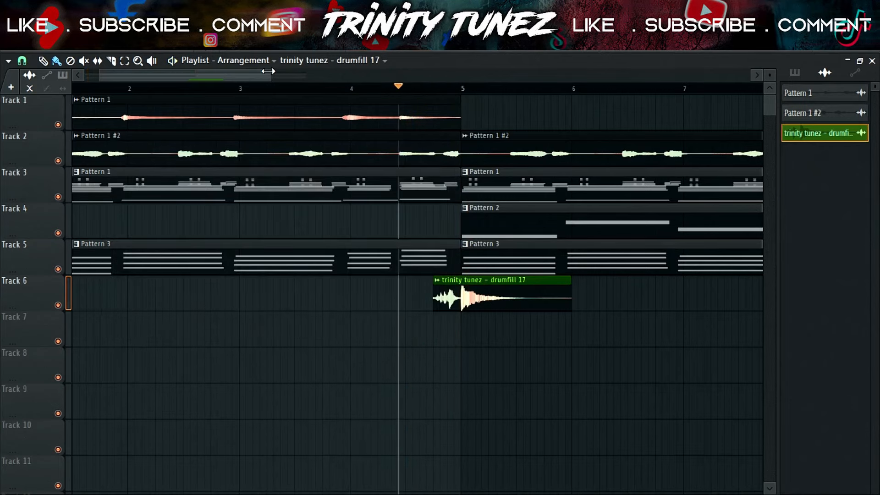
# Time-stretch the drumfill 17 clip to a shorter length and move its start closer to bar 5, keeping the main hit on bar 5
pyautogui.moveTo(268, 71); pyautogui.dragTo(175, 74)
pyautogui.moveTo(160, 74); pyautogui.dragTo(230, 74)
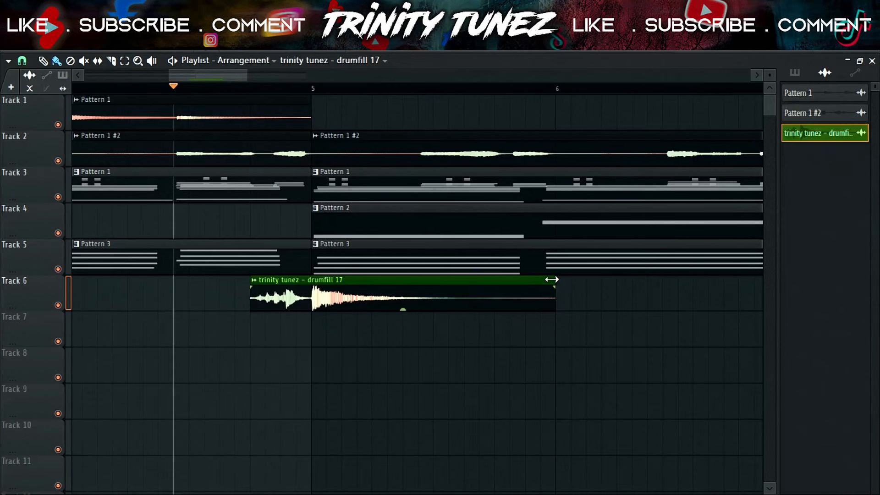
pyautogui.moveTo(551, 280); pyautogui.dragTo(509, 279)
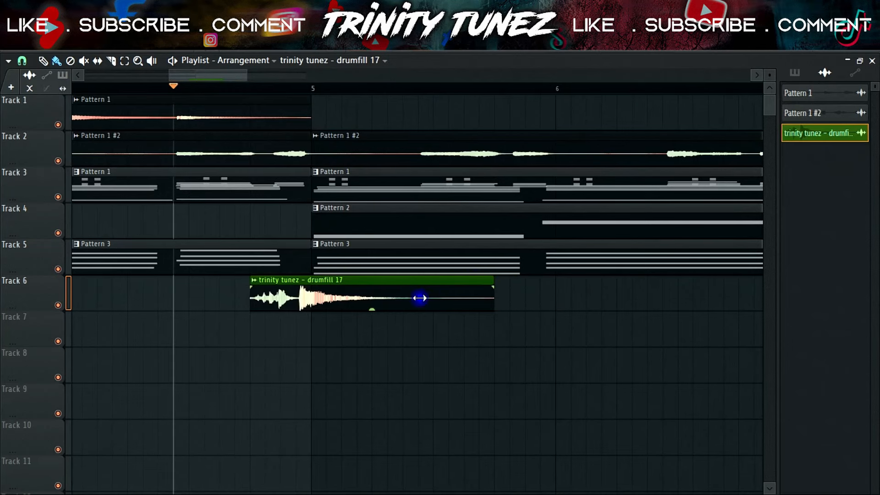
pyautogui.moveTo(420, 298); pyautogui.dragTo(427, 293)
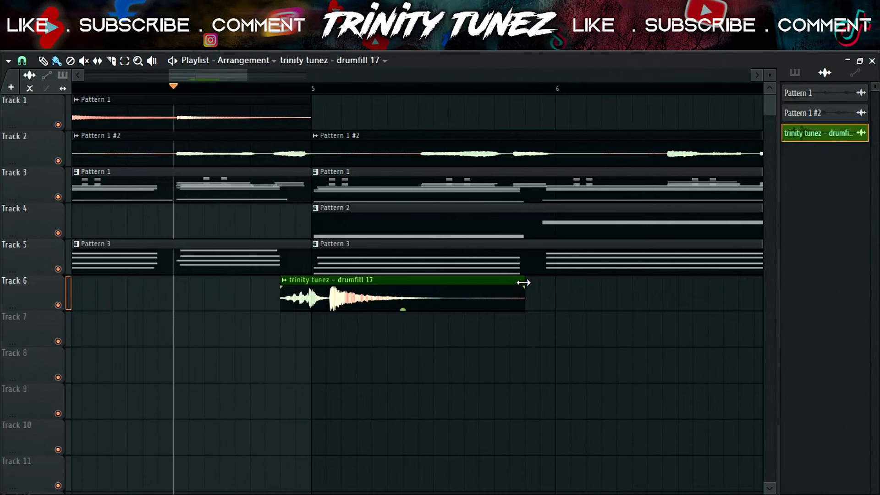
pyautogui.press('space')
pyautogui.moveTo(523, 282); pyautogui.dragTo(433, 282)
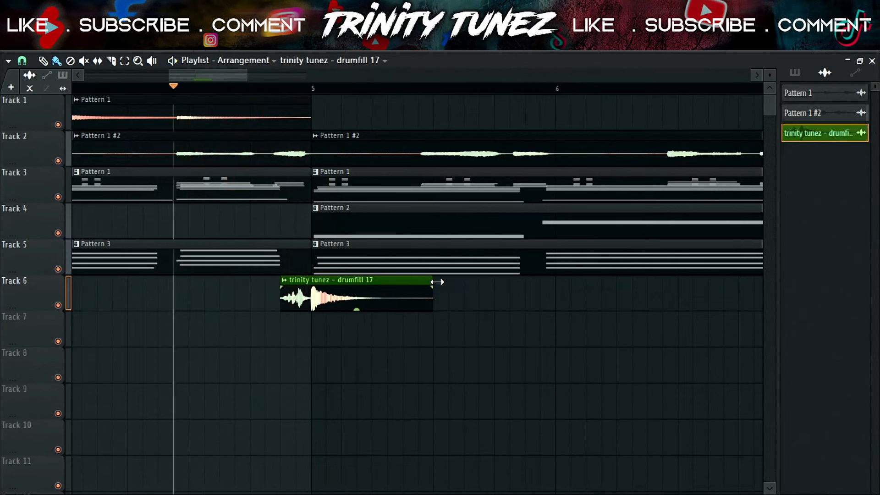
# Set the time stretching mode of the drumfill 17 clip to Stretch and close its settings
pyautogui.doubleClick(379, 295)
pyautogui.click(411, 215)
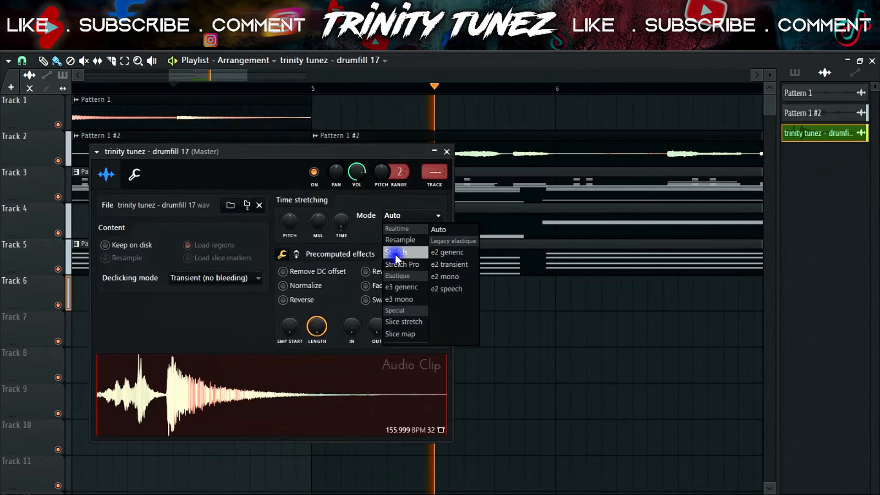
pyautogui.click(396, 253)
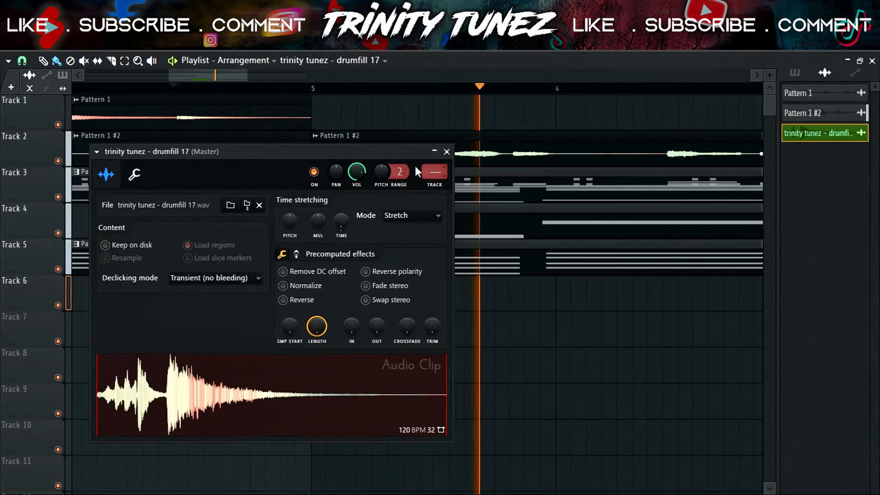
pyautogui.click(447, 152)
# Create Pattern 4 and place it on Track 7 at bar 5 of the playlist
pyautogui.moveTo(246, 76); pyautogui.dragTo(202, 79)
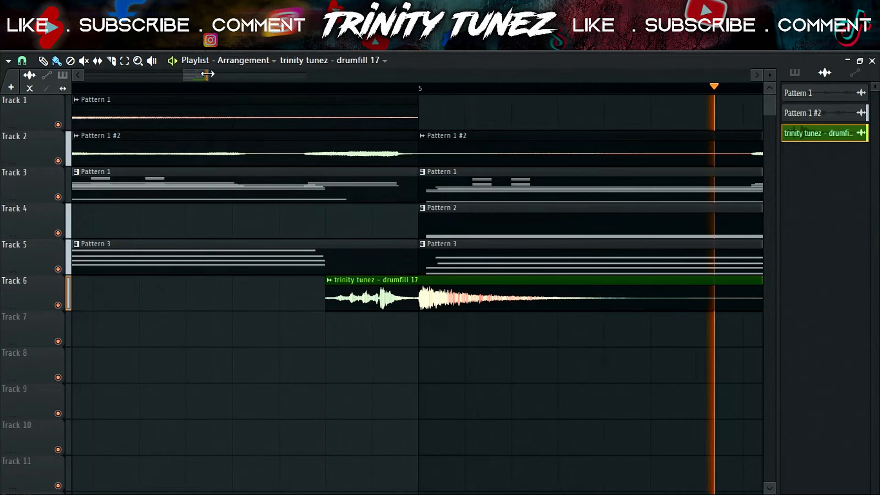
pyautogui.moveTo(208, 74); pyautogui.dragTo(255, 72)
pyautogui.moveTo(186, 71); pyautogui.dragTo(86, 74)
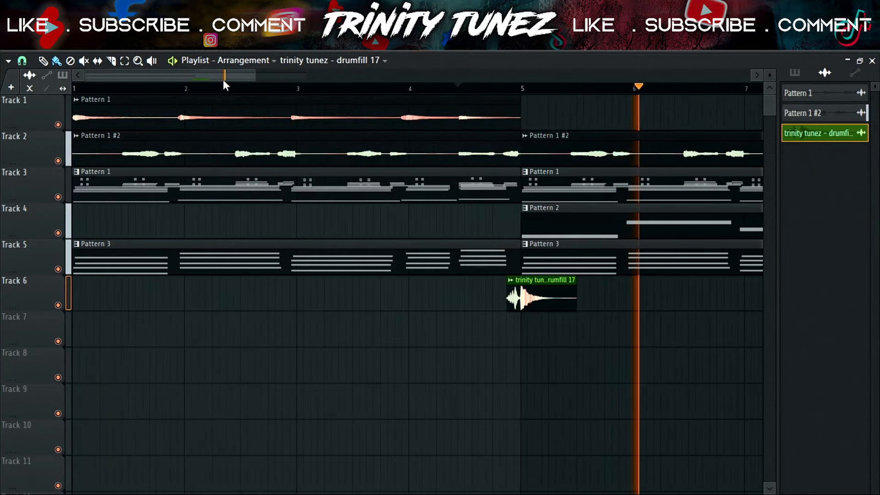
pyautogui.moveTo(255, 74); pyautogui.dragTo(396, 79)
pyautogui.click(795, 72)
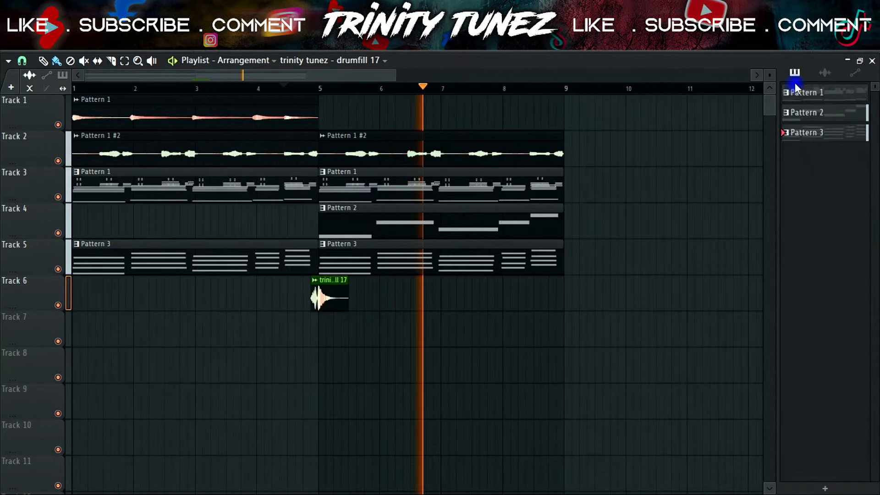
pyautogui.click(807, 134)
pyautogui.press('F4')
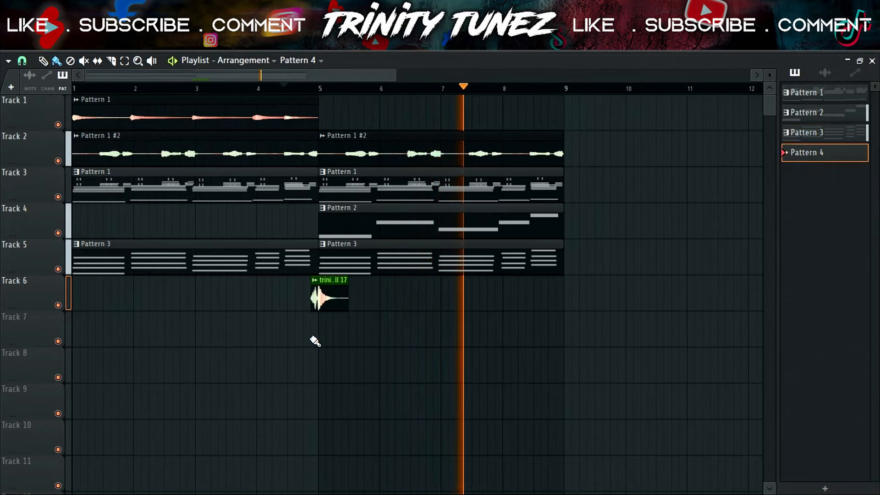
pyautogui.click(349, 333)
pyautogui.press('space')
pyautogui.press('F6')
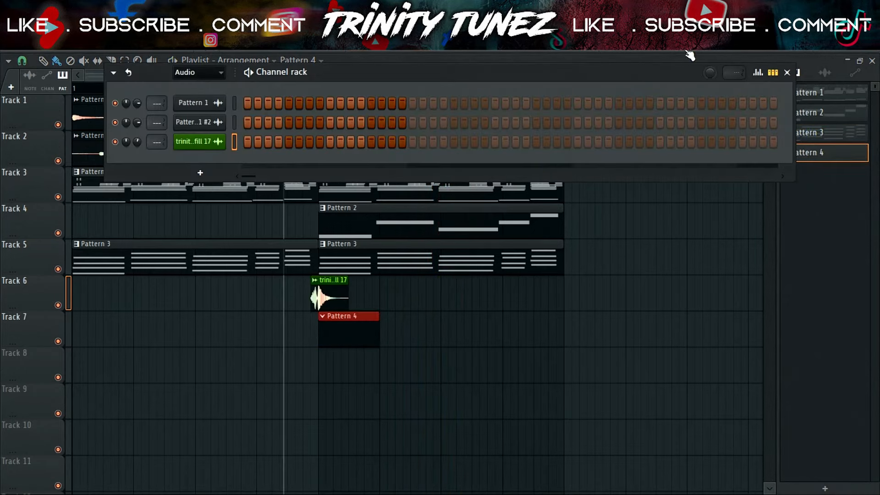
pyautogui.hotkey('alt', 'F8')
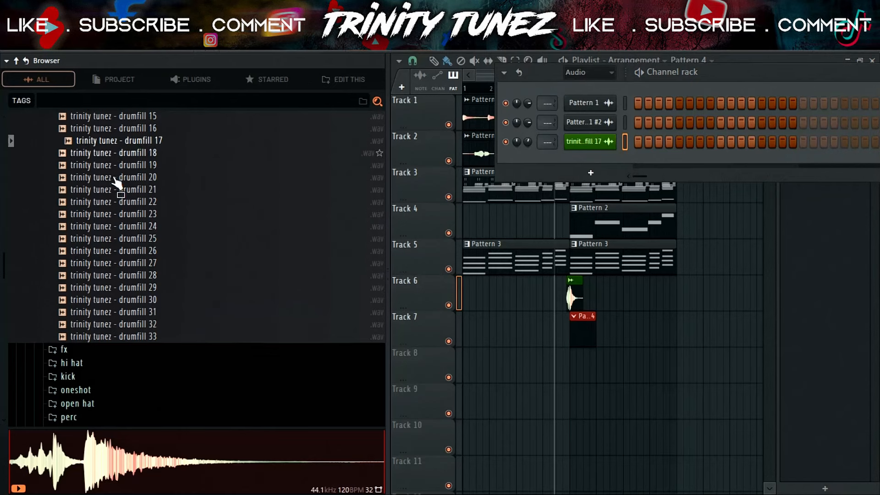
pyautogui.scroll(8, 114, 183)
pyautogui.click(109, 226)
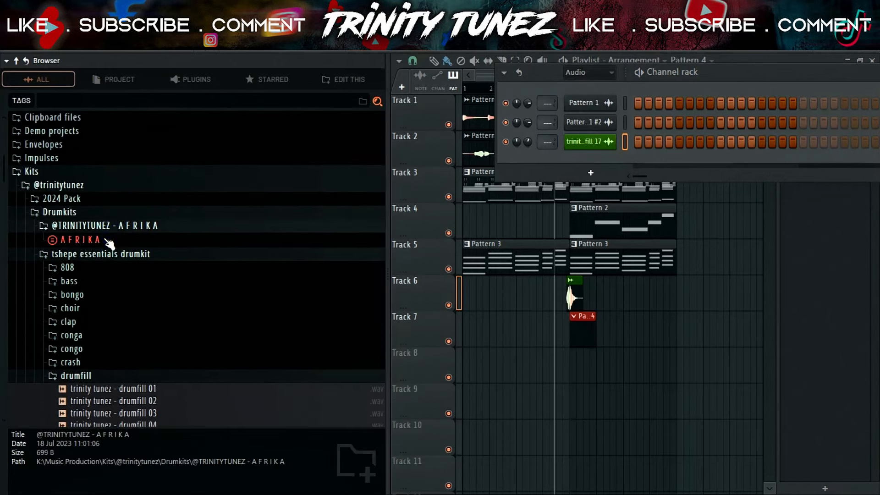
pyautogui.click(110, 243)
pyautogui.scroll(-4, 91, 312)
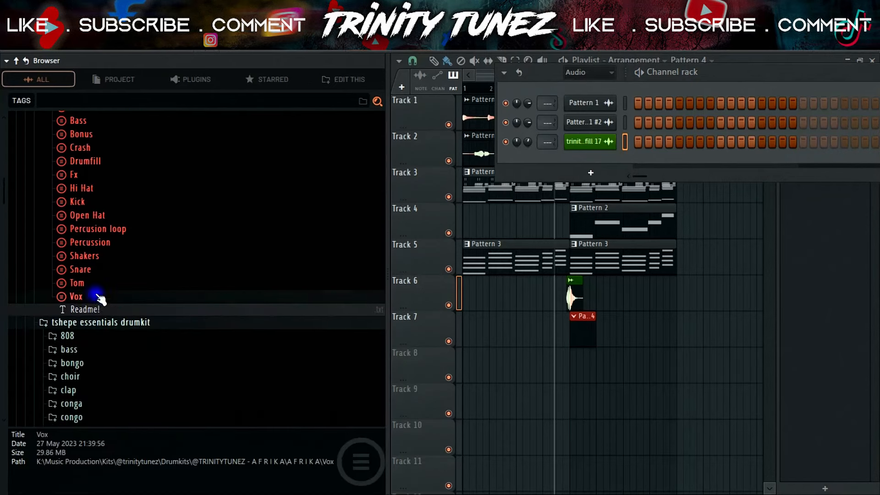
pyautogui.click(97, 298)
pyautogui.scroll(-7, 251, 370)
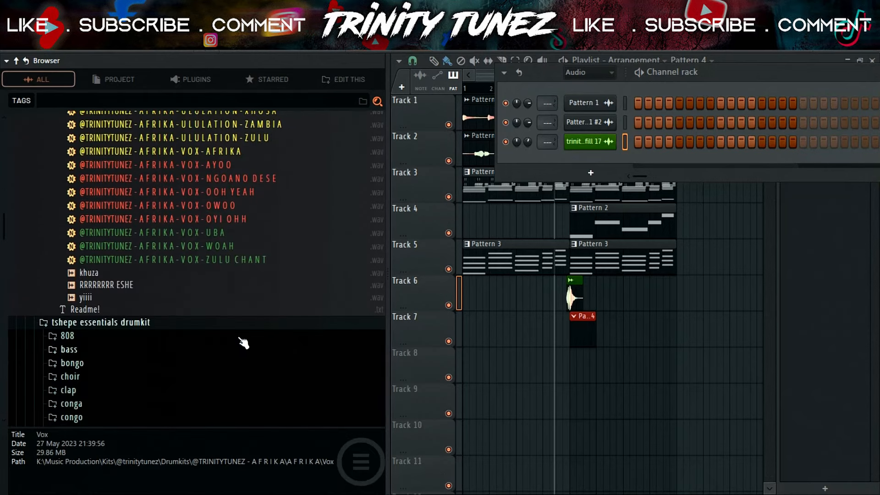
# Open the AFRIKA VOX-WOAH sample in a new sampler channel and turn on its volume envelope
pyautogui.rightClick(213, 248)
pyautogui.click(256, 222)
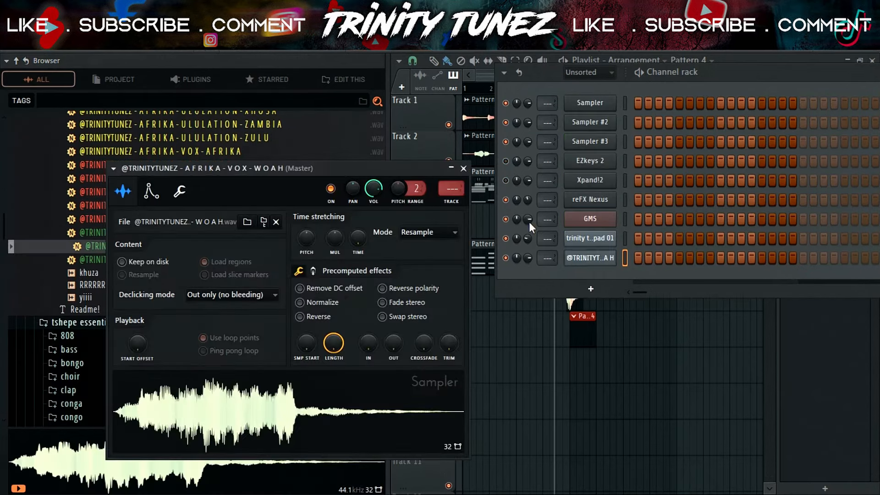
pyautogui.click(150, 191)
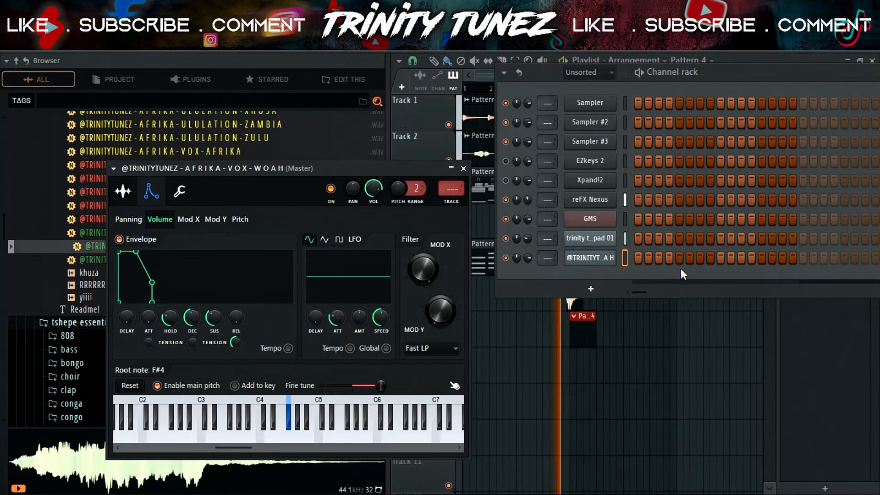
# Open the piano roll of the AFRIKA VOX-WOAH channel, close its sampler settings, and add a short C5 note on beat 2 of bar 1
pyautogui.rightClick(615, 257)
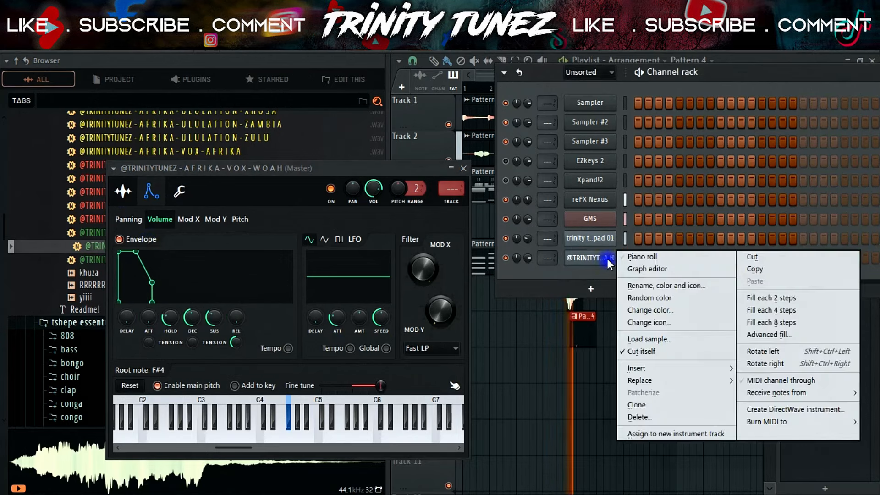
pyautogui.click(635, 260)
pyautogui.click(462, 168)
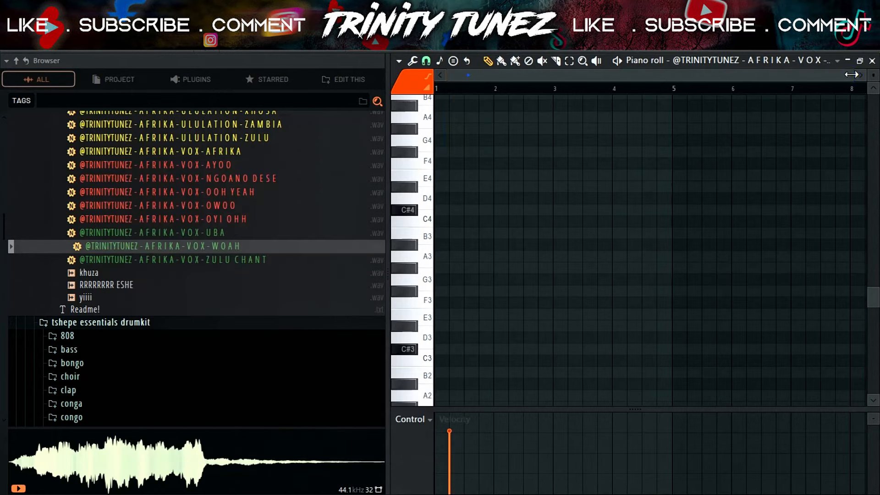
pyautogui.moveTo(852, 75); pyautogui.dragTo(556, 112)
pyautogui.scroll(3, 522, 180)
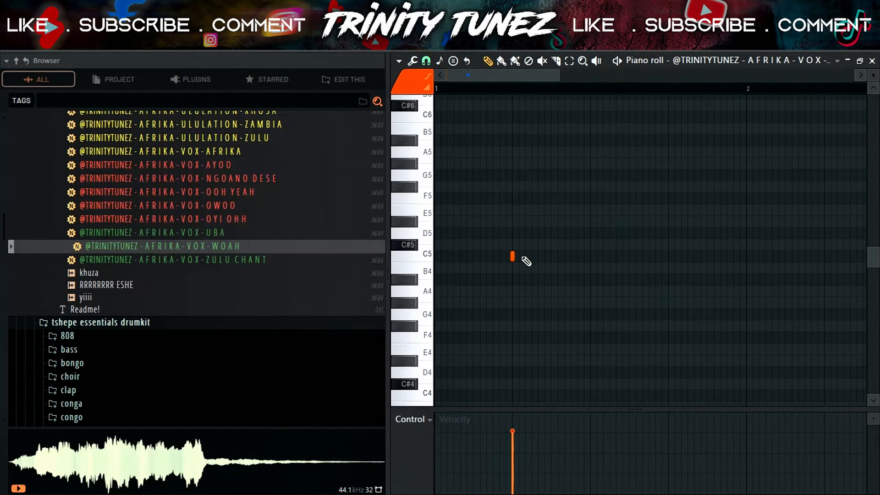
# Move the short C5 note to just before beat 3 of bar 1, checking its timing with playback
pyautogui.press('space')
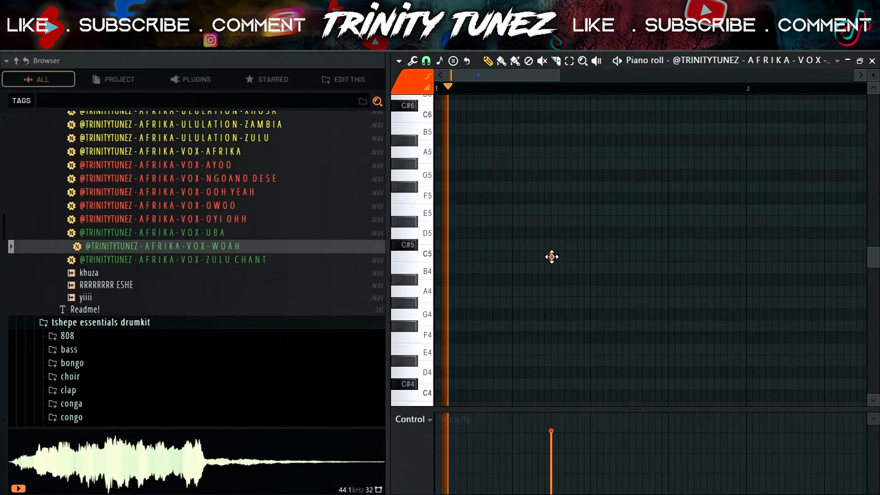
pyautogui.moveTo(551, 257); pyautogui.dragTo(591, 257)
pyautogui.press('space')
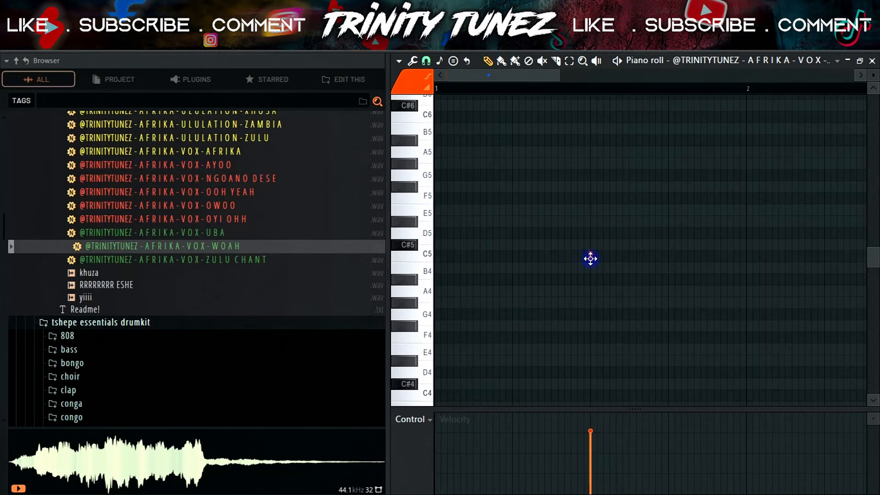
pyautogui.press('space')
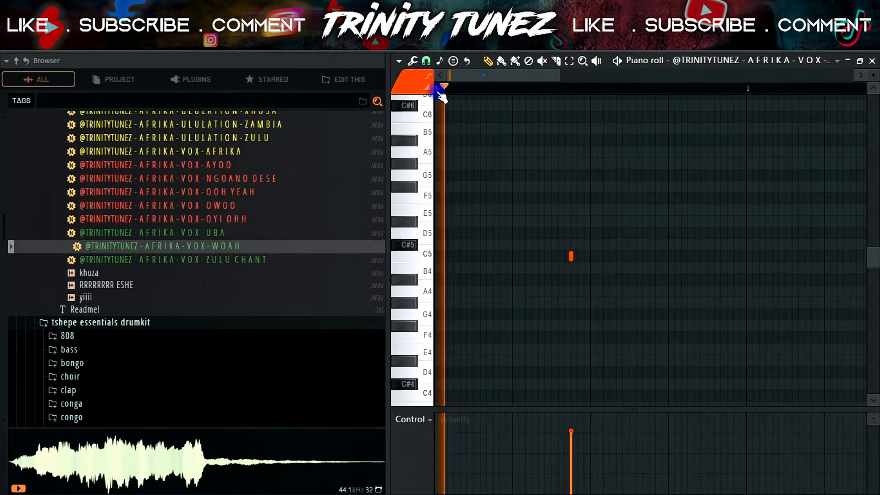
pyautogui.moveTo(572, 256); pyautogui.dragTo(578, 257)
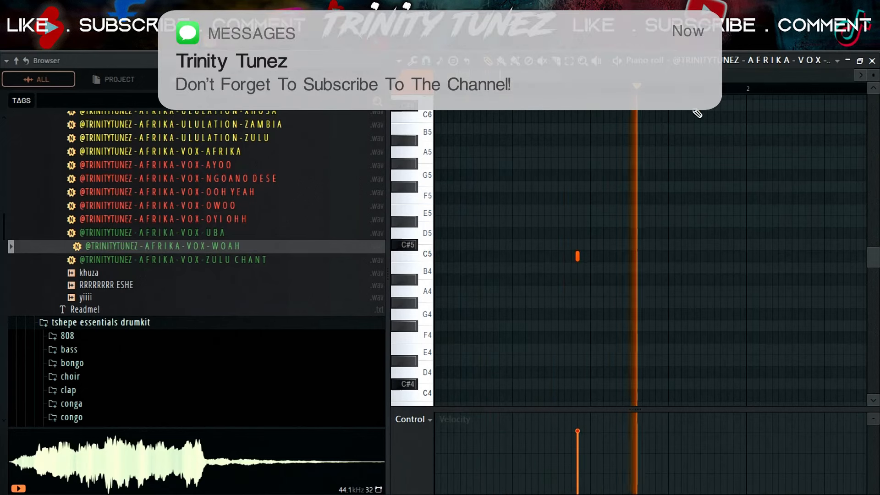
# Hide the browser and duplicate bar 1 of the vocal notes into bar 2
pyautogui.hotkey('alt', 'F8')
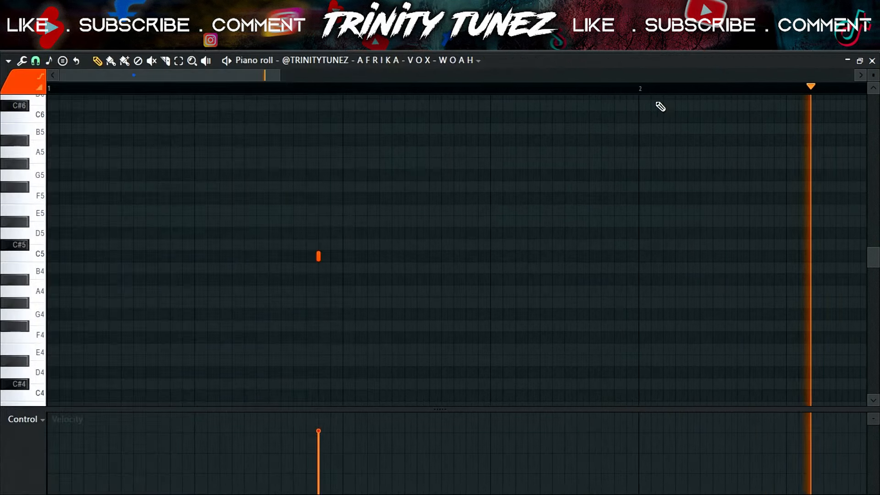
pyautogui.moveTo(640, 88); pyautogui.dragTo(3, 198)
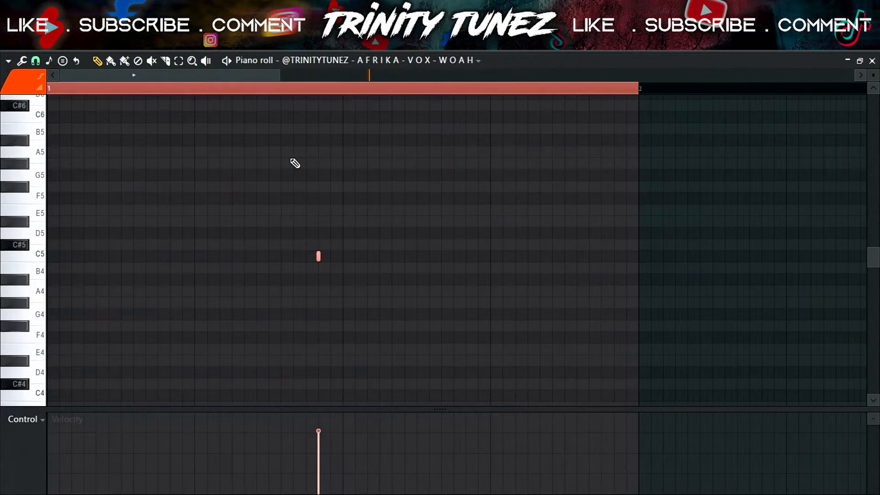
pyautogui.hotkey('ctrl', 'b')
pyautogui.hotkey('ctrl', 'd')
# Try an extra short note ahead of the C5 note in bar 2 and lower it to F4
pyautogui.moveTo(268, 78); pyautogui.dragTo(326, 74)
pyautogui.press('space')
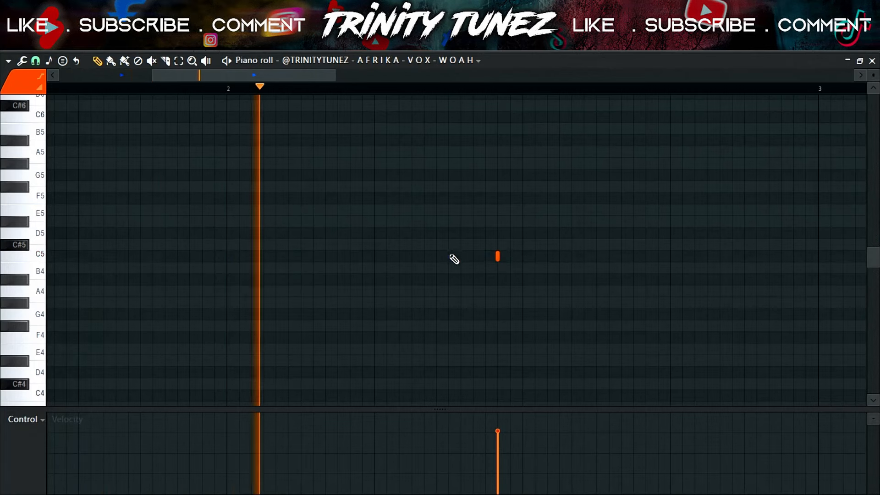
pyautogui.click(436, 244)
pyautogui.click(436, 245)
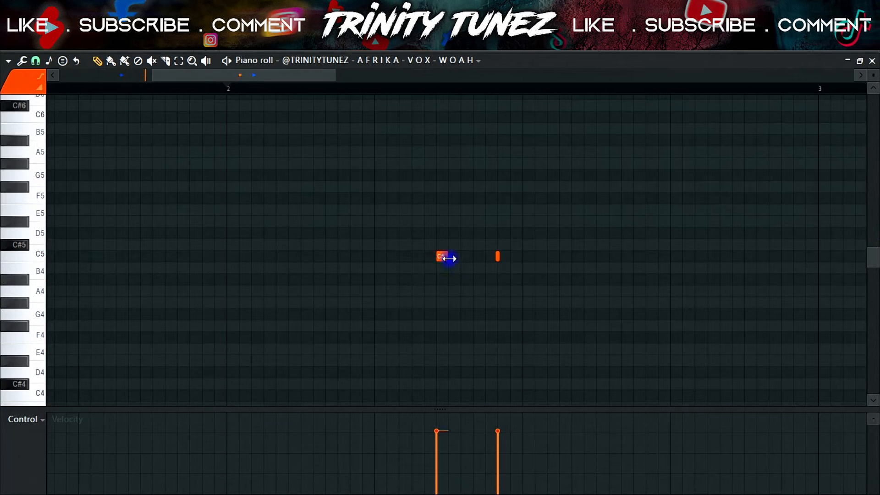
pyautogui.moveTo(450, 258); pyautogui.dragTo(424, 258)
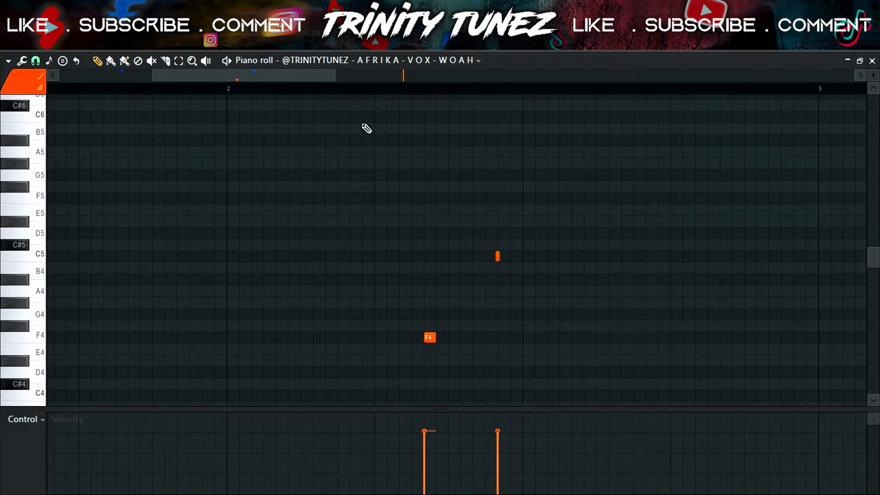
pyautogui.click(368, 97)
pyautogui.rightClick(376, 100)
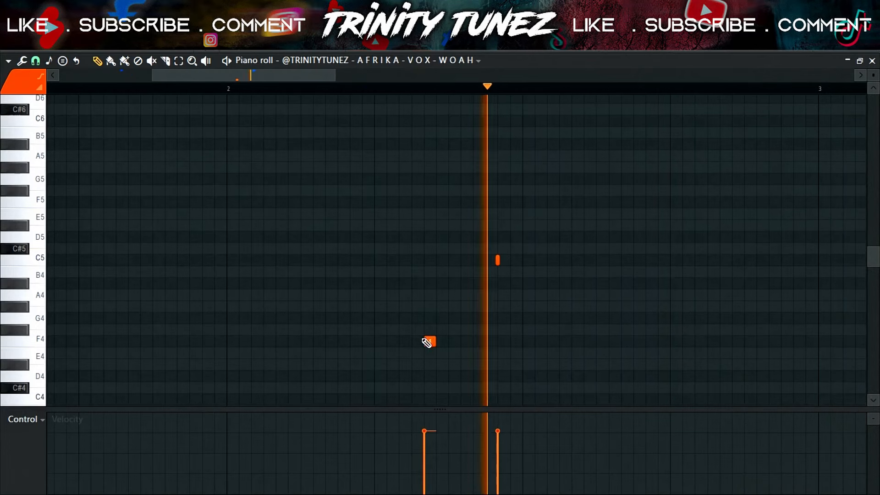
# Lengthen the F4 note in bar 2, lower it to G#3, and listen to it
pyautogui.moveTo(428, 342); pyautogui.dragTo(466, 386)
pyautogui.scroll(-3, 468, 331)
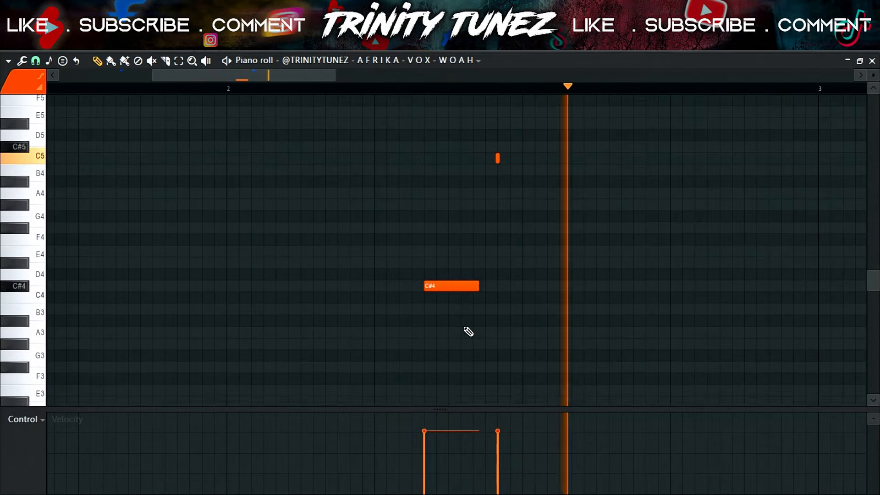
pyautogui.moveTo(454, 283); pyautogui.dragTo(458, 341)
pyautogui.press('space')
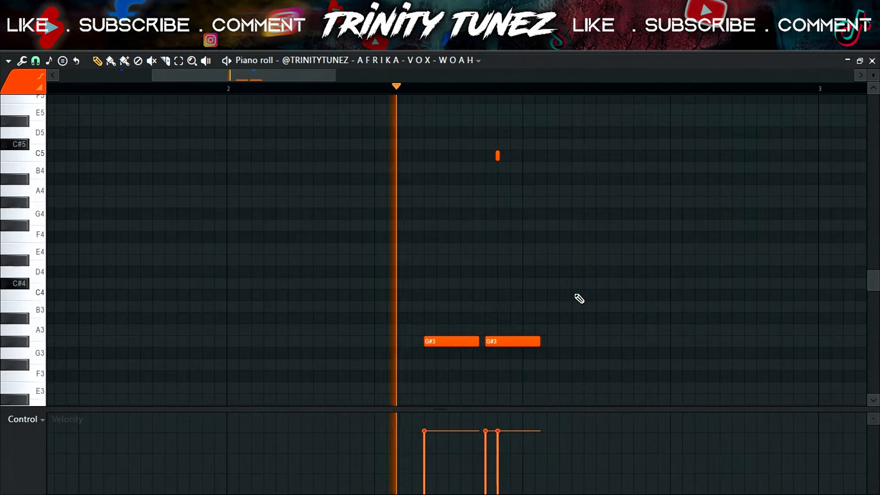
# Add a second note just before beat 3 of bar 2, try other pitches and octaves, and set it to C4
pyautogui.moveTo(499, 340); pyautogui.dragTo(500, 330)
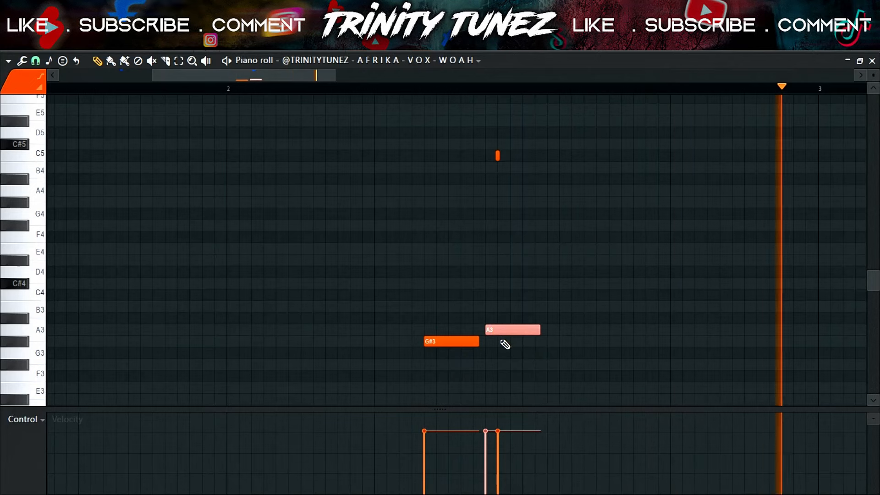
pyautogui.hotkey('ctrl', 'Down')
pyautogui.hotkey('ctrl', 'Up')
pyautogui.hotkey('ctrl', 'Up')
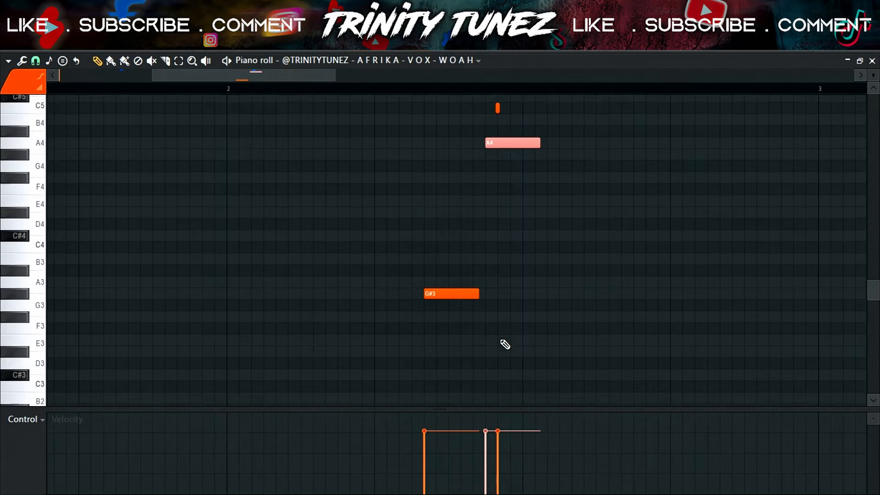
pyautogui.hotkey('shift', 'Up')
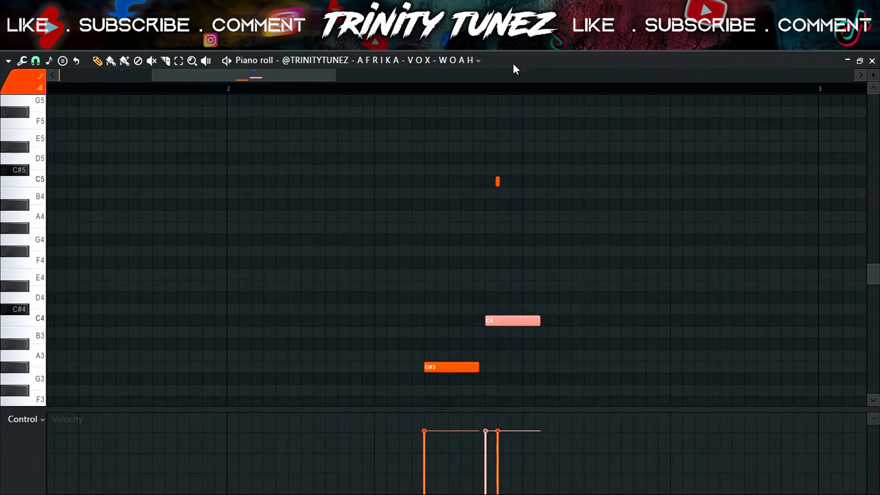
# Delete the other notes in bar 2, then raise the remaining C4 note to C#4 and shorten it to end at beat 3
pyautogui.rightClick(470, 367)
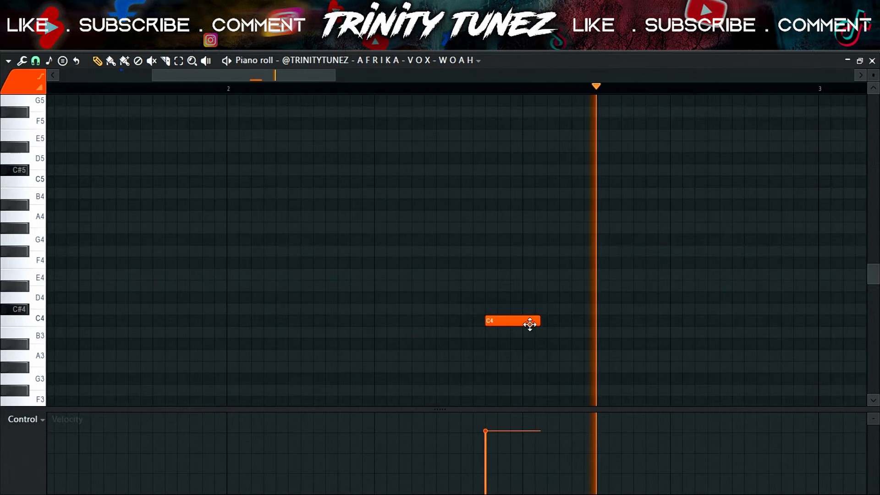
pyautogui.press('space')
pyautogui.press('space')
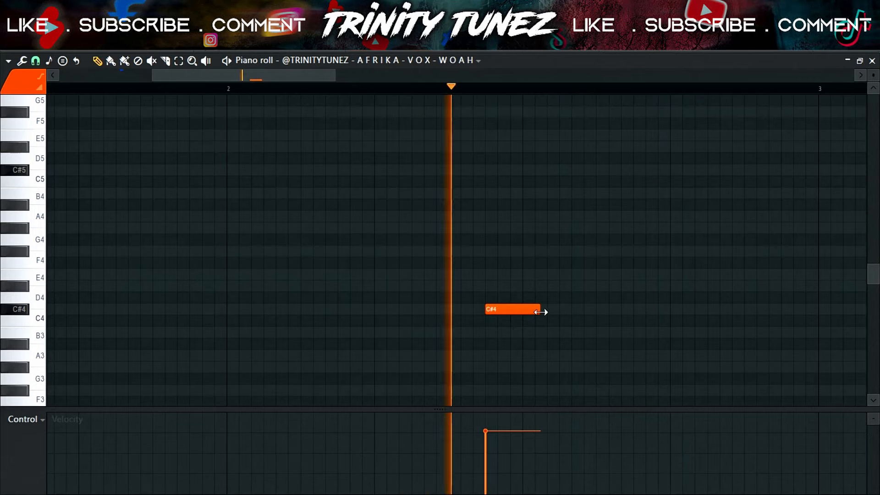
pyautogui.moveTo(542, 310); pyautogui.dragTo(523, 312)
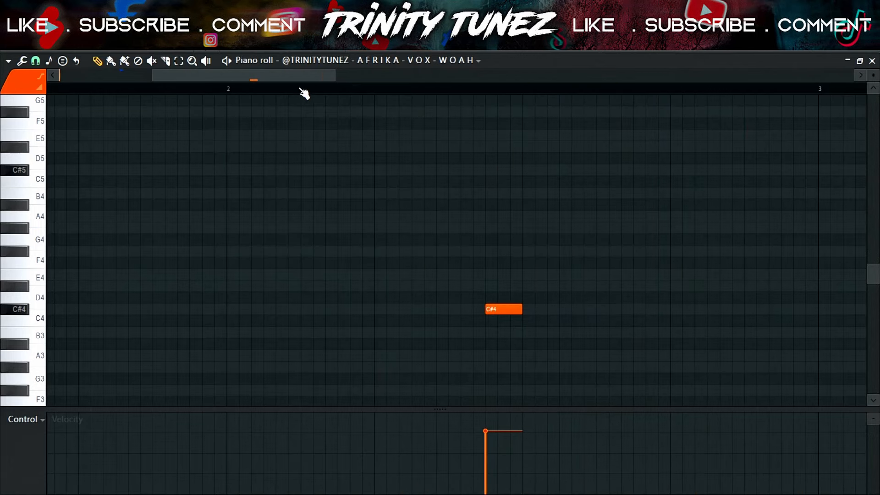
# Duplicate bars 1 and 2 of the vocal notes into bars 3 and 4 and clear the selection
pyautogui.moveTo(344, 79); pyautogui.dragTo(481, 94)
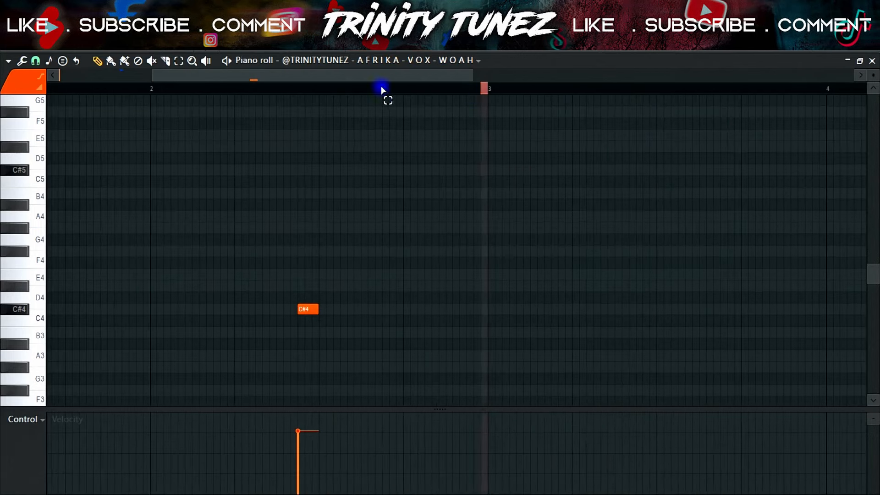
pyautogui.moveTo(382, 90); pyautogui.dragTo(3, 87)
pyautogui.hotkey('ctrl', 'b')
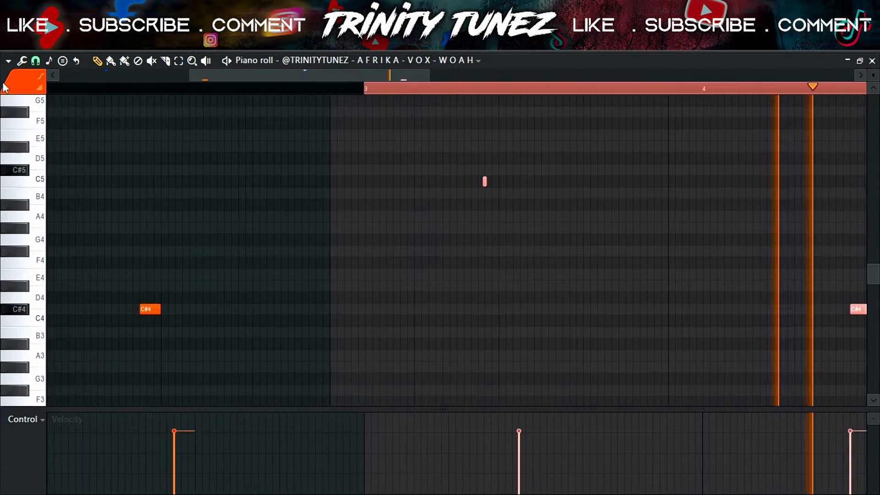
pyautogui.hotkey('ctrl', 'd')
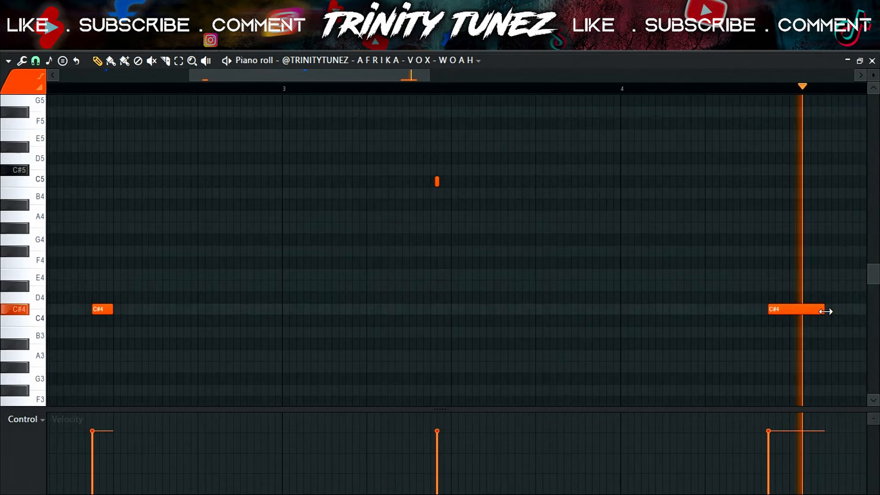
# Lower the bar 4 note to C4, lengthen it to about one beat, and replace the bar 2 C#4 note with a short C5
pyautogui.moveTo(826, 312); pyautogui.dragTo(790, 320)
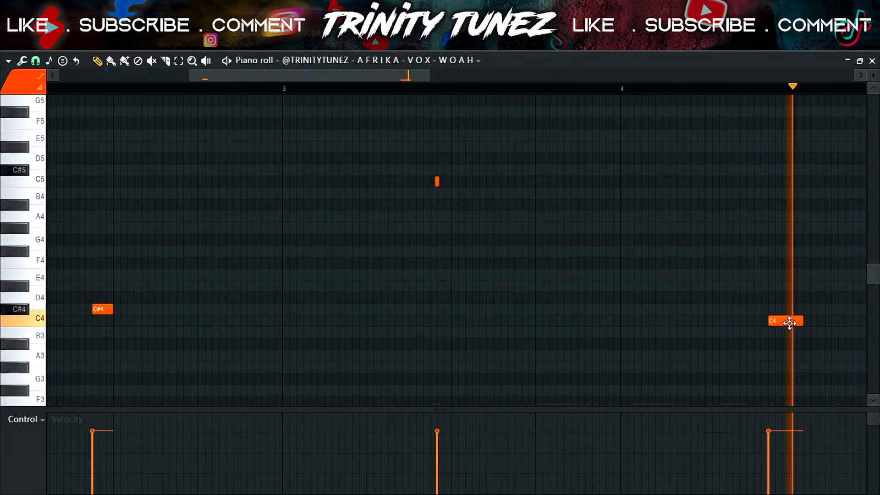
pyautogui.moveTo(843, 319); pyautogui.dragTo(853, 319)
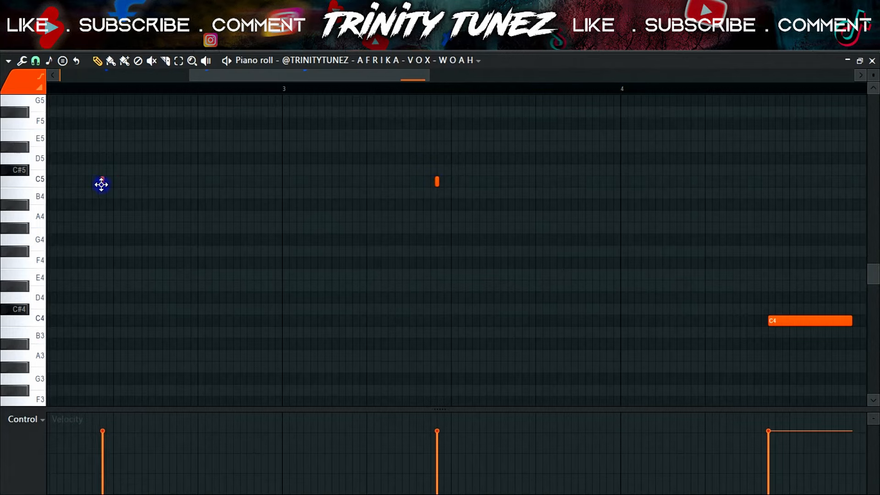
pyautogui.click(618, 43)
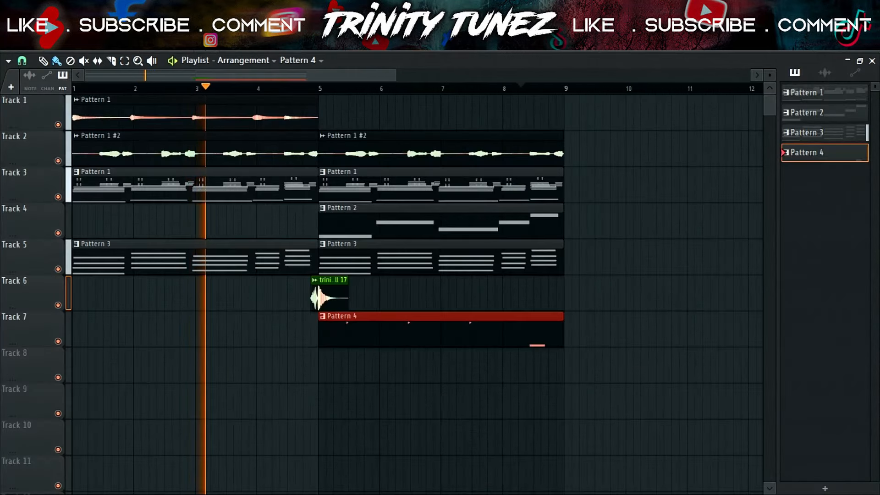
# Close the playlist and the piano roll and switch to the next empty pattern
pyautogui.click(872, 61)
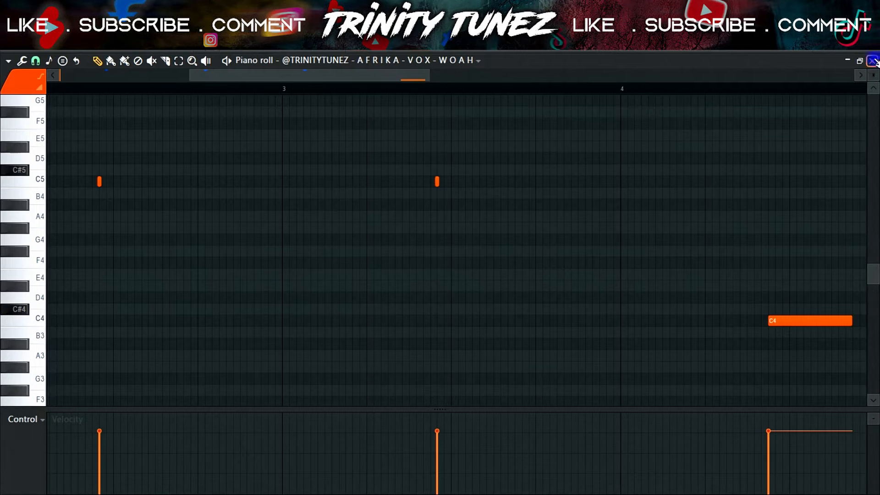
pyautogui.click(874, 61)
pyautogui.press('KP_Add')
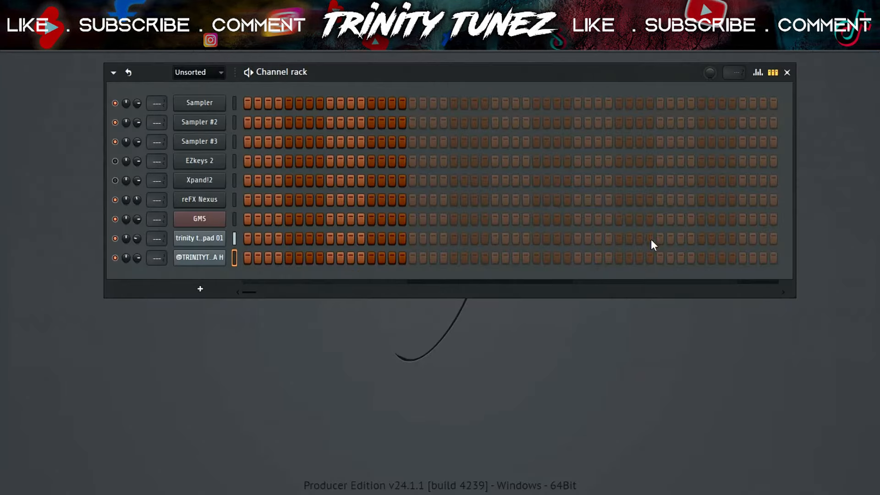
# Show the browser and collapse the Vox, A F R I K A and drumfill folders
pyautogui.click(687, 51)
pyautogui.scroll(3, 89, 149)
pyautogui.click(87, 157)
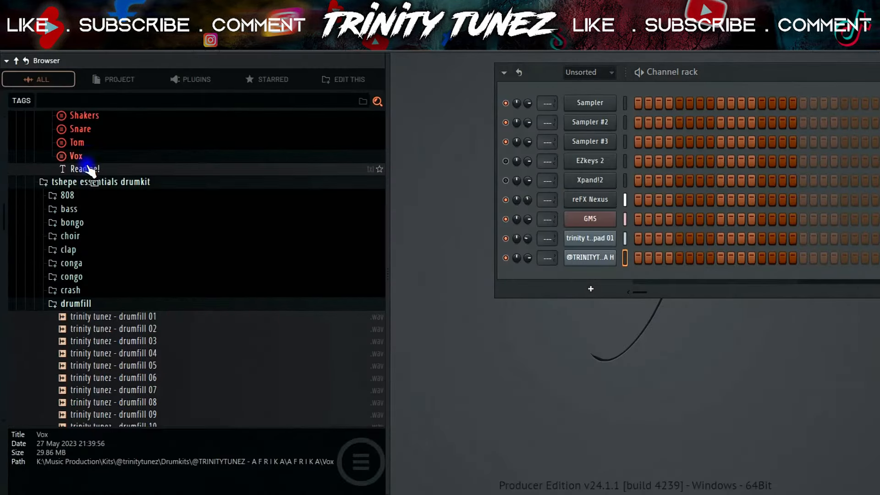
pyautogui.scroll(5, 86, 210)
pyautogui.click(85, 175)
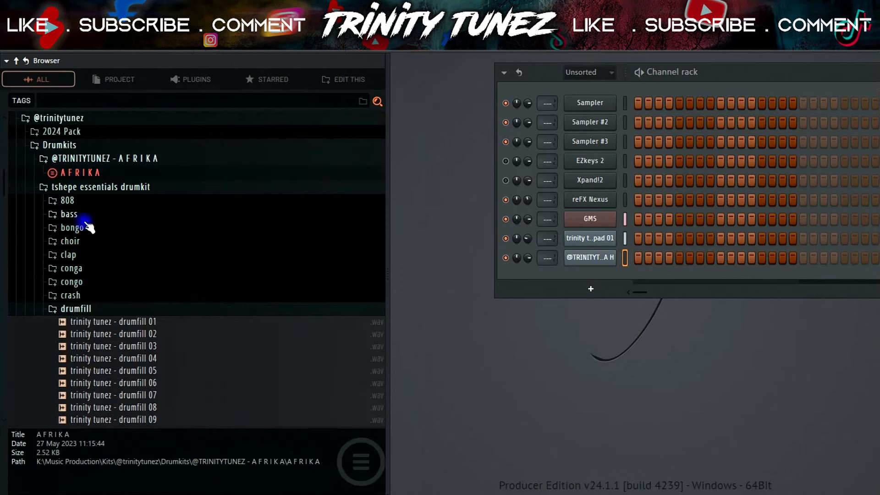
pyautogui.click(100, 307)
# Audition samples in the hi hat folder of the tshepe essentials drumkit and open trinity tunez - hi hat 03 in a new channel
pyautogui.scroll(-2, 108, 304)
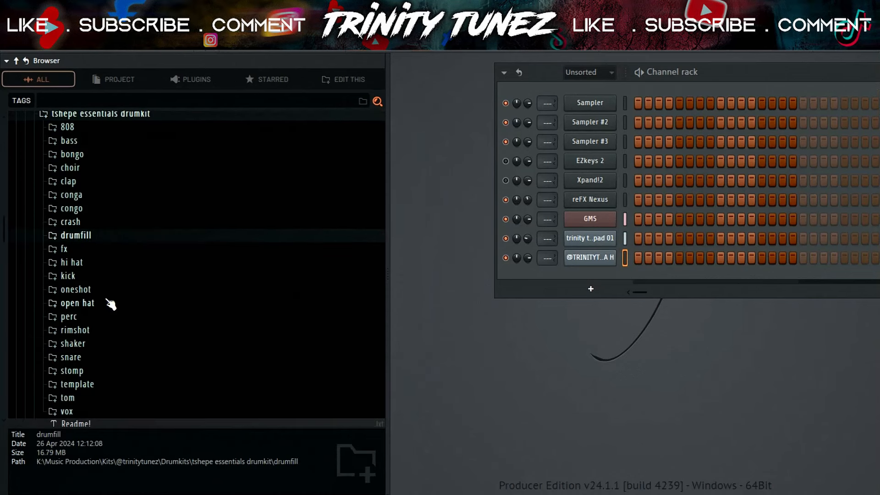
pyautogui.click(73, 266)
pyautogui.click(115, 291)
pyautogui.click(128, 311)
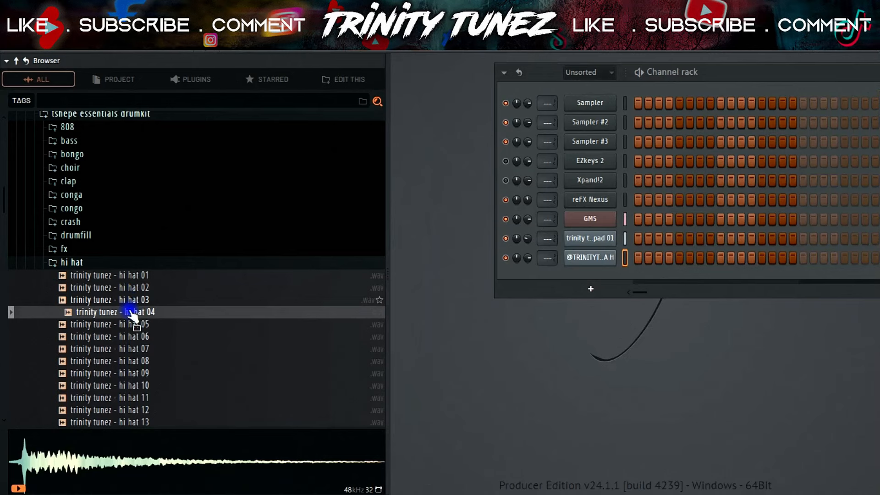
pyautogui.click(125, 299)
pyautogui.rightClick(131, 299)
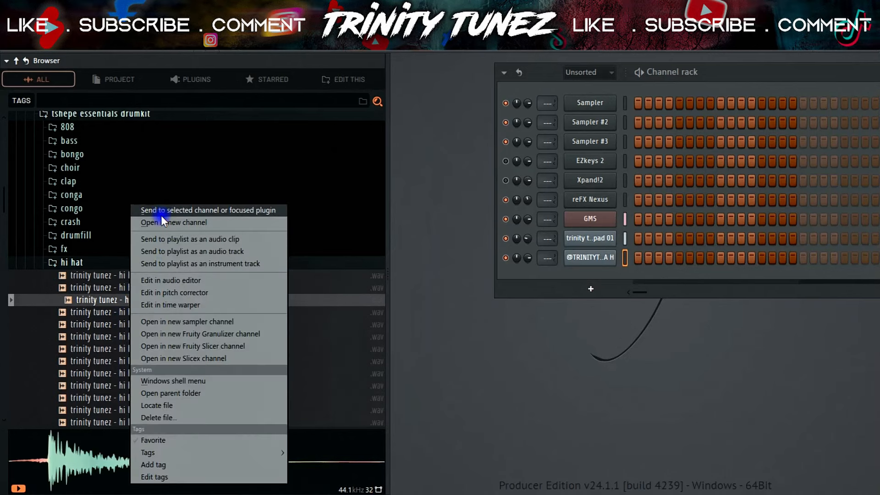
pyautogui.click(165, 223)
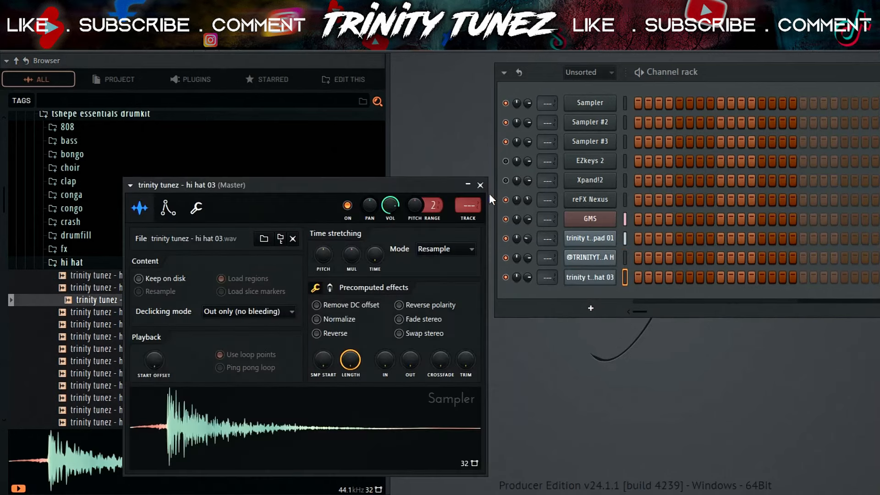
# Add a hi hat 03 hit on step 1 and place Pattern 5 clips at bar 5 on track 8 and bar 1 on track 7
pyautogui.click(481, 187)
pyautogui.click(641, 277)
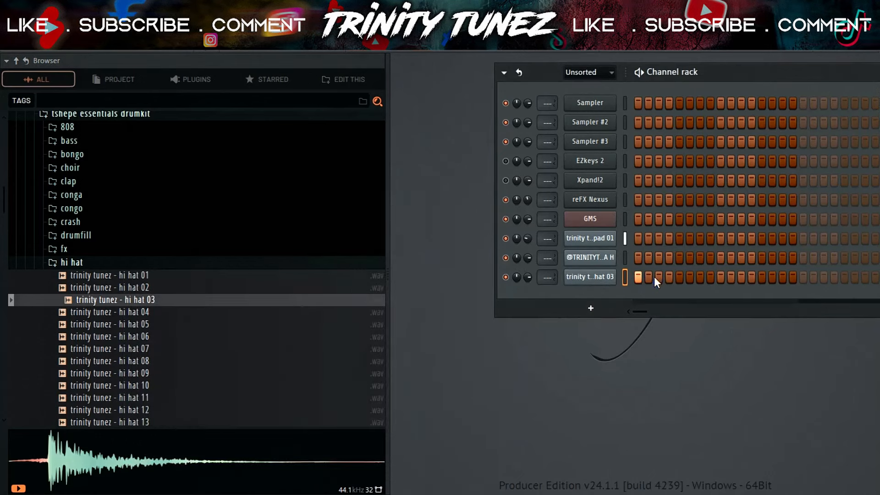
pyautogui.press('F5')
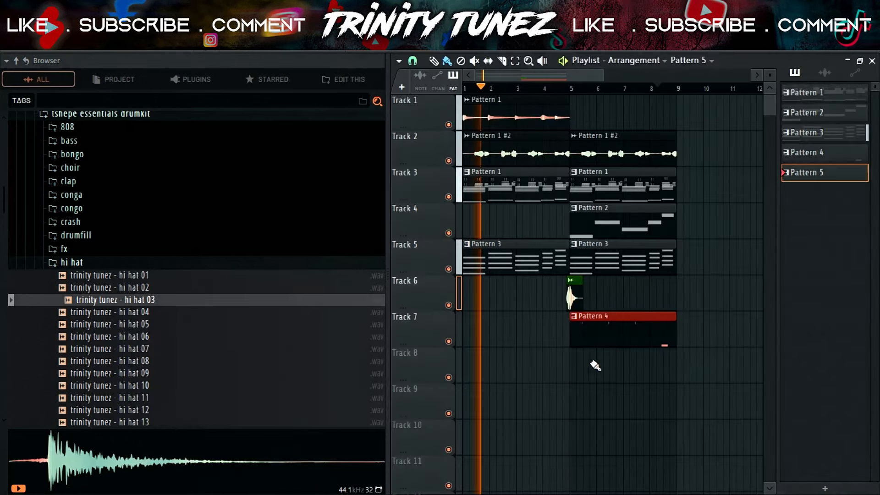
pyautogui.click(566, 366)
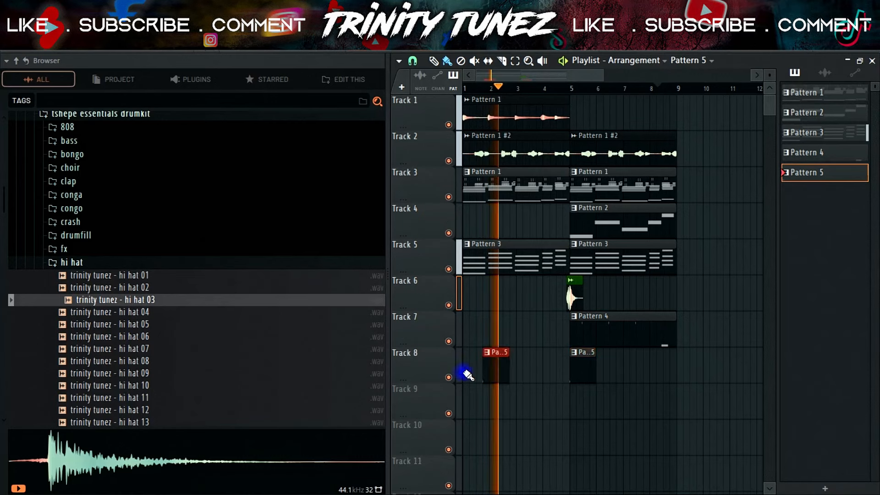
pyautogui.moveTo(401, 347); pyautogui.dragTo(401, 340)
pyautogui.press('F6')
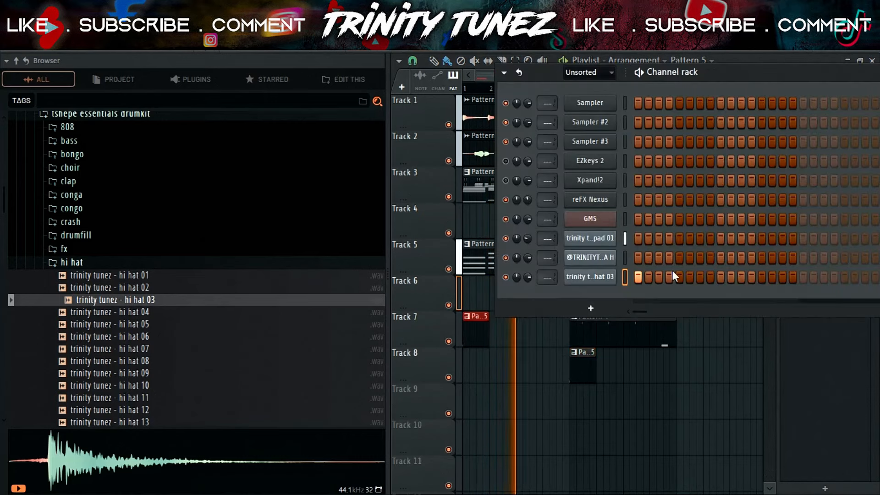
# Add a second hi hat 03 hit on step 3 and move the bar 1 Pattern 5 clip to track 8
pyautogui.rightClick(600, 274)
pyautogui.click(638, 270)
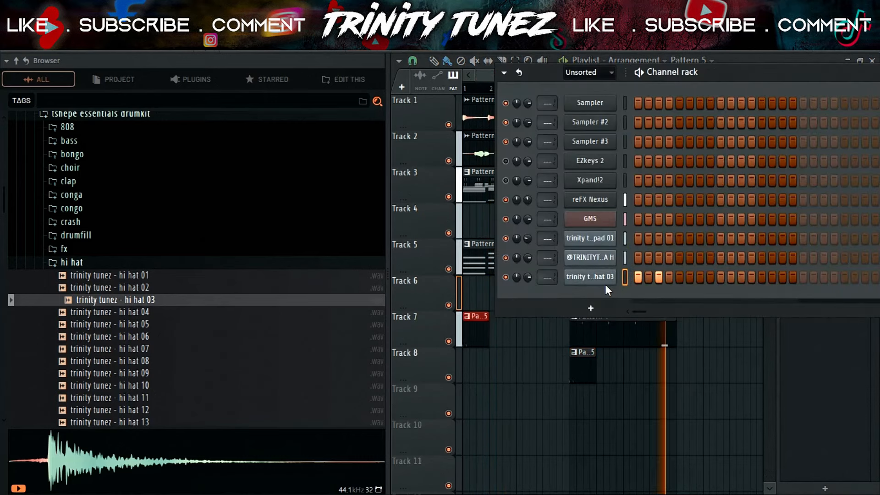
pyautogui.press('F5')
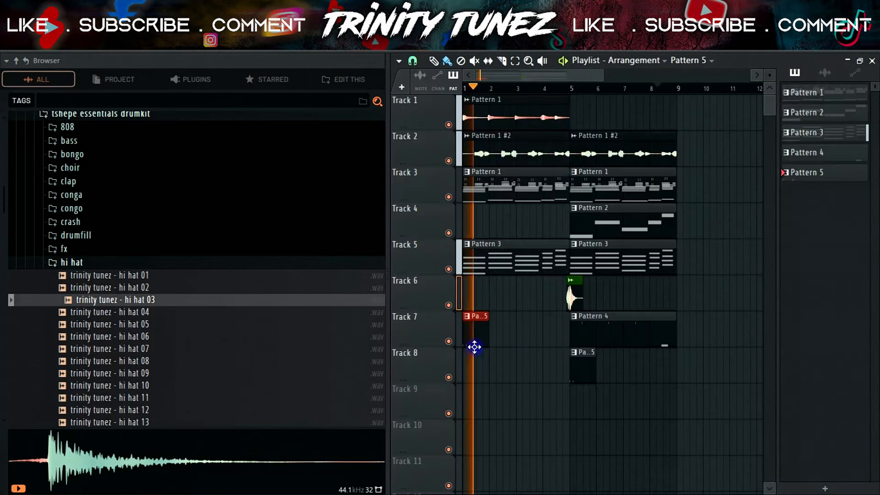
pyautogui.moveTo(475, 347); pyautogui.dragTo(475, 387)
# Open hi hat 03 in the piano roll and replace the second C5 hit with one about a third of a beat in
pyautogui.click(656, 44)
pyautogui.rightClick(587, 281)
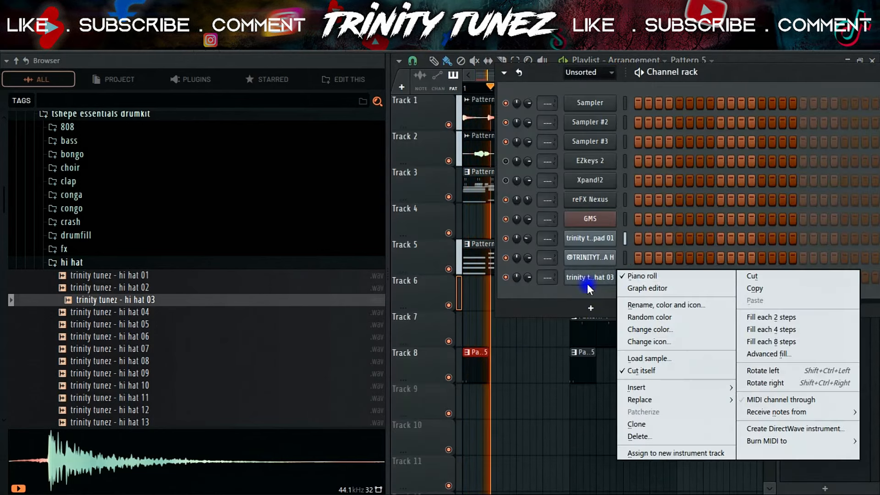
pyautogui.click(635, 277)
pyautogui.rightClick(583, 281)
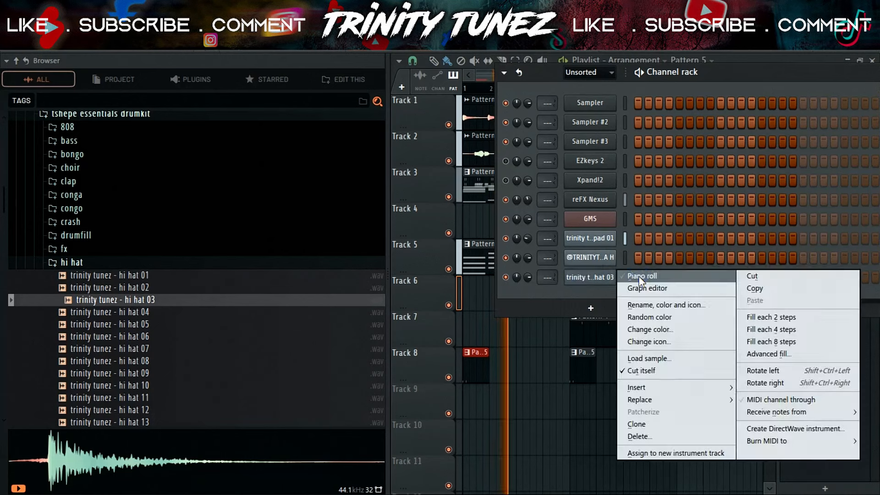
pyautogui.click(591, 273)
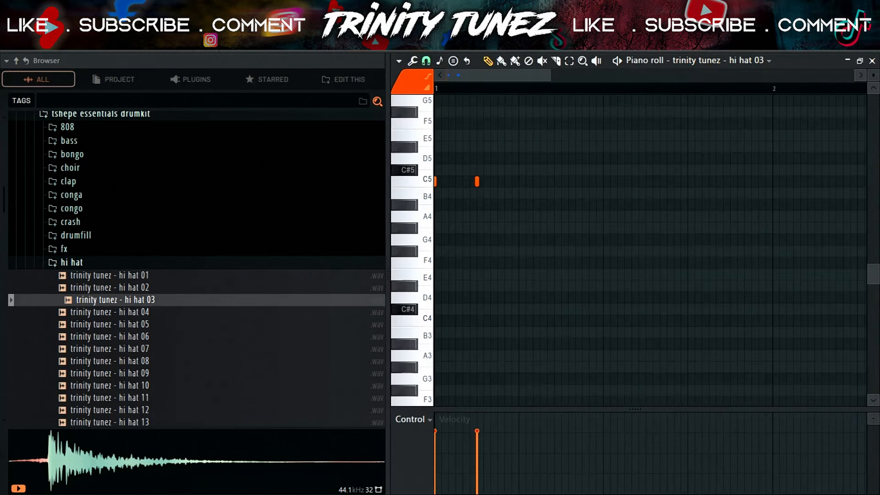
pyautogui.hotkey('alt', 'F8')
pyautogui.moveTo(256, 75); pyautogui.dragTo(172, 79)
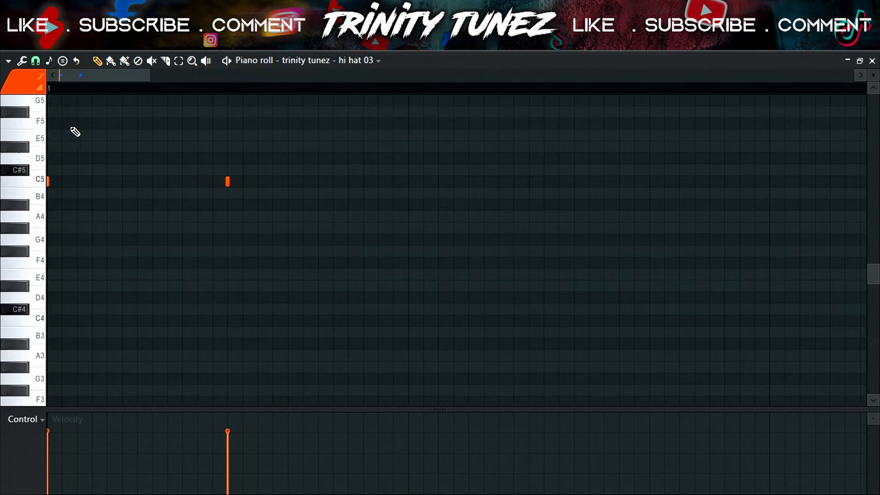
pyautogui.click(168, 181)
pyautogui.rightClick(228, 182)
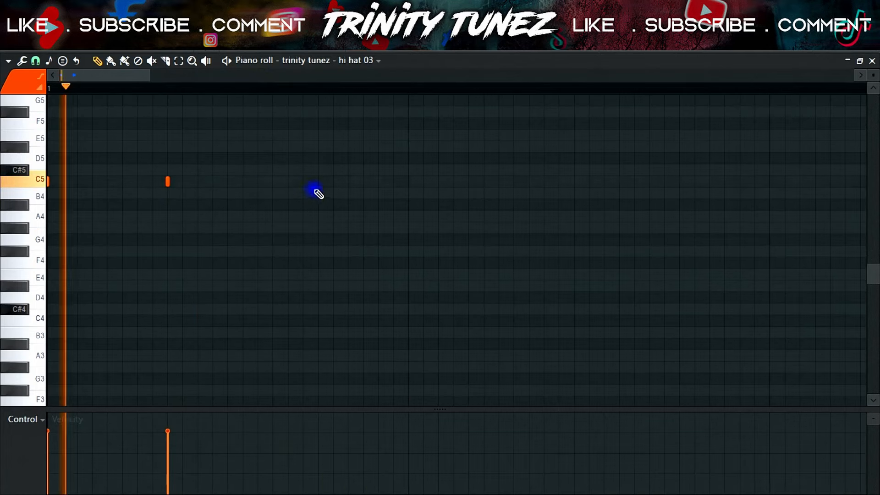
# Add a third C5 hi hat hit just before beat 2 and lower its velocity to about half or less
pyautogui.click(319, 182)
pyautogui.moveTo(319, 182); pyautogui.dragTo(371, 182)
pyautogui.moveTo(356, 443); pyautogui.dragTo(352, 474)
# Select the one-beat hi hat 03 pattern, duplicate it until it fills four bars, and close the piano roll
pyautogui.moveTo(413, 88); pyautogui.dragTo(1, 174)
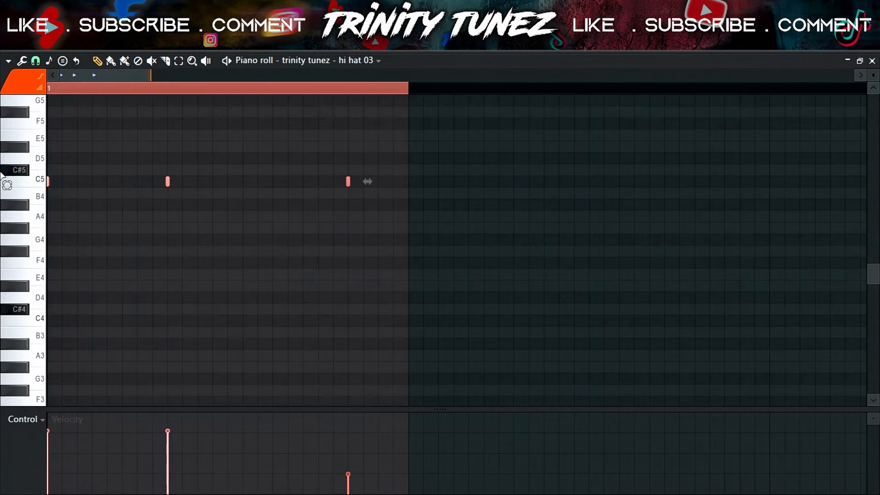
pyautogui.hotkey('ctrl', 'b')
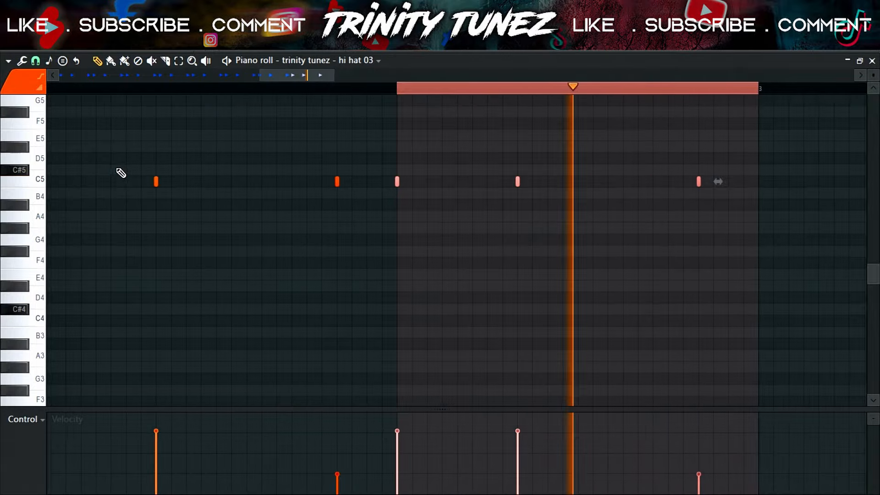
pyautogui.hotkey('ctrl', 'b')
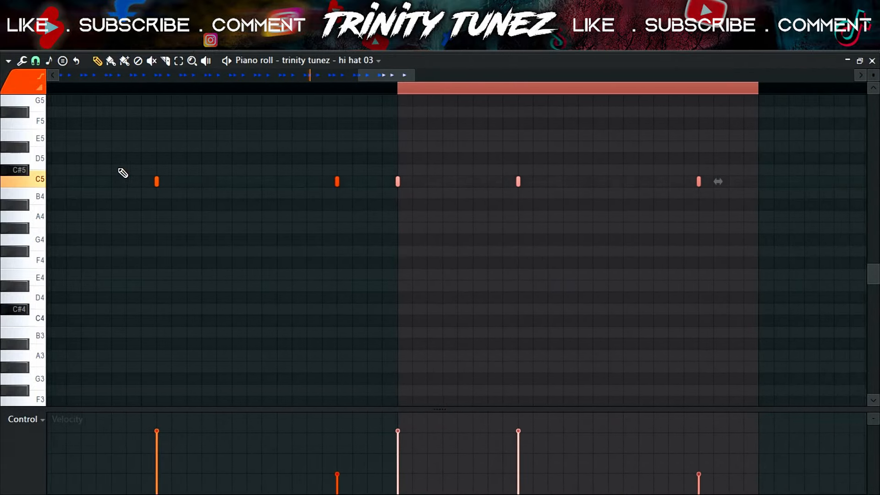
pyautogui.hotkey('ctrl', 'd')
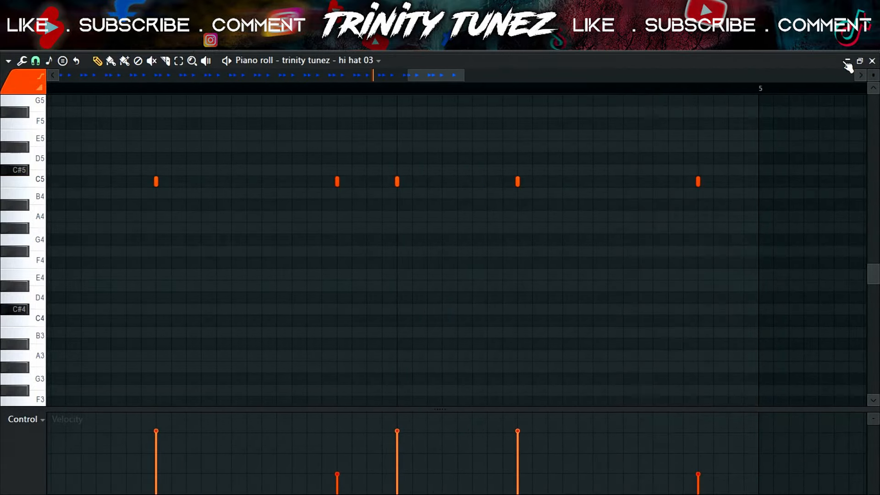
pyautogui.click(872, 62)
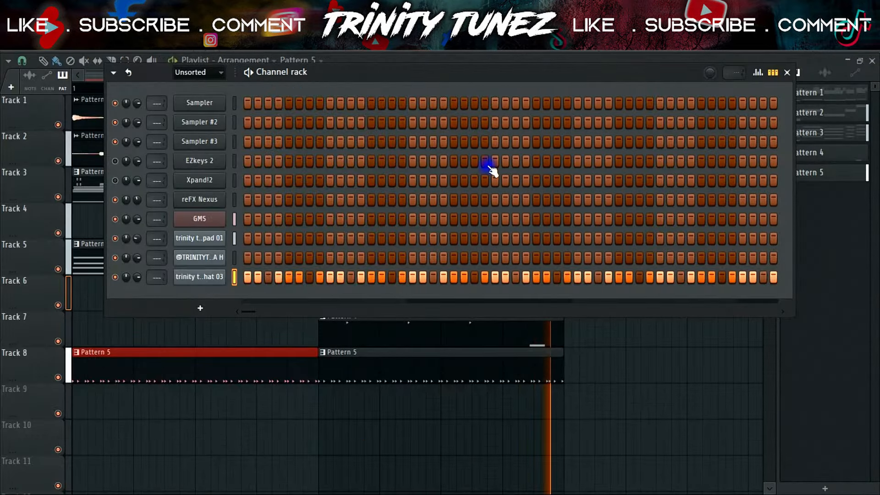
# Audition more samples in the hi hat folder and open trinity tunez - hi hat 10 in a new channel
pyautogui.hotkey('alt', 'F8')
pyautogui.scroll(-4, 143, 362)
pyautogui.click(141, 270)
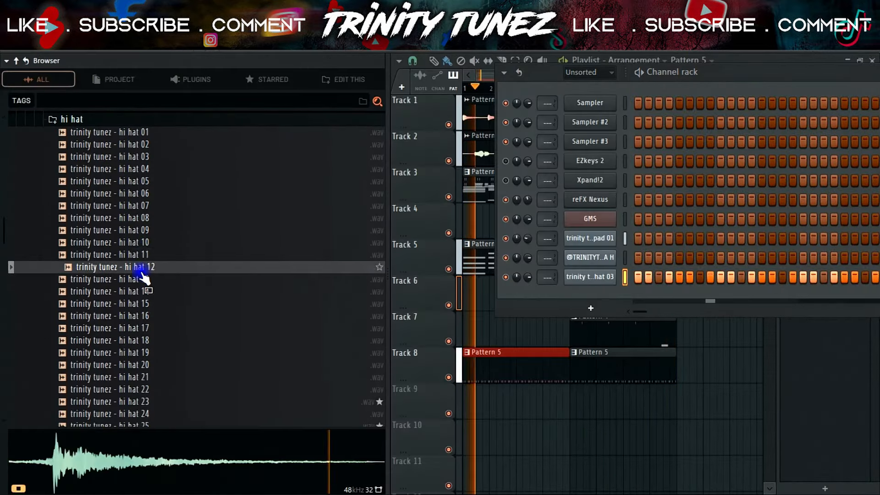
pyautogui.click(144, 254)
pyautogui.click(143, 244)
pyautogui.click(139, 342)
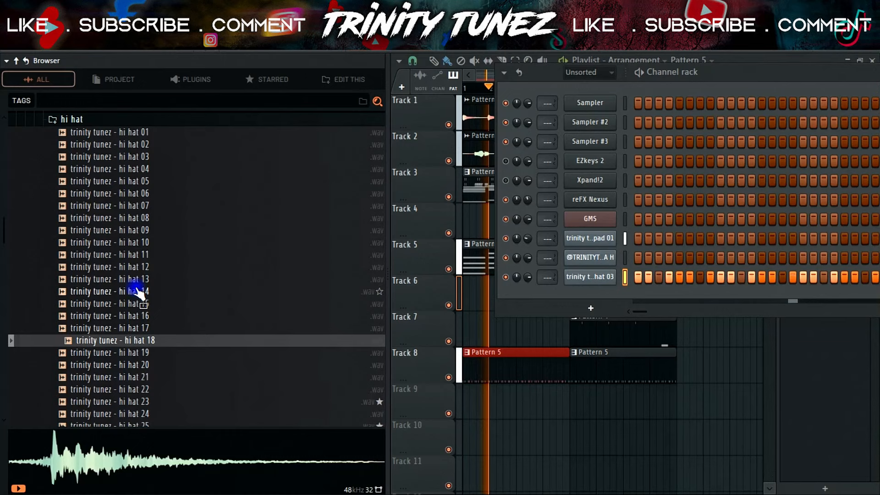
pyautogui.click(133, 243)
pyautogui.rightClick(132, 244)
pyautogui.click(167, 226)
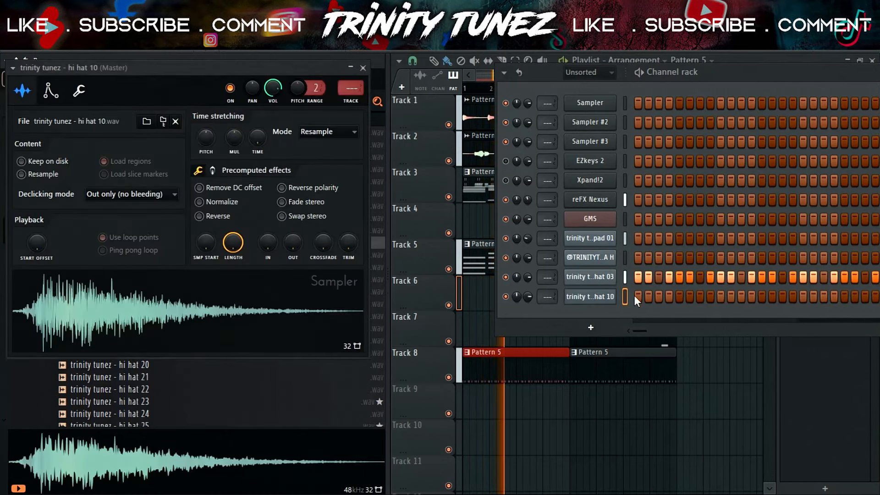
pyautogui.click(363, 67)
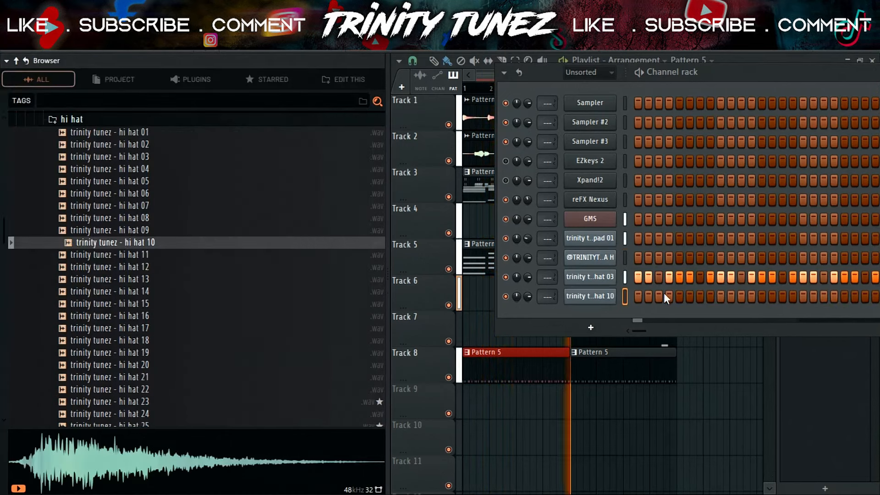
# Place two C5 hits for hi hat 10 in bar 1, one on beat 2 and one just before beat 3
pyautogui.rightClick(692, 298)
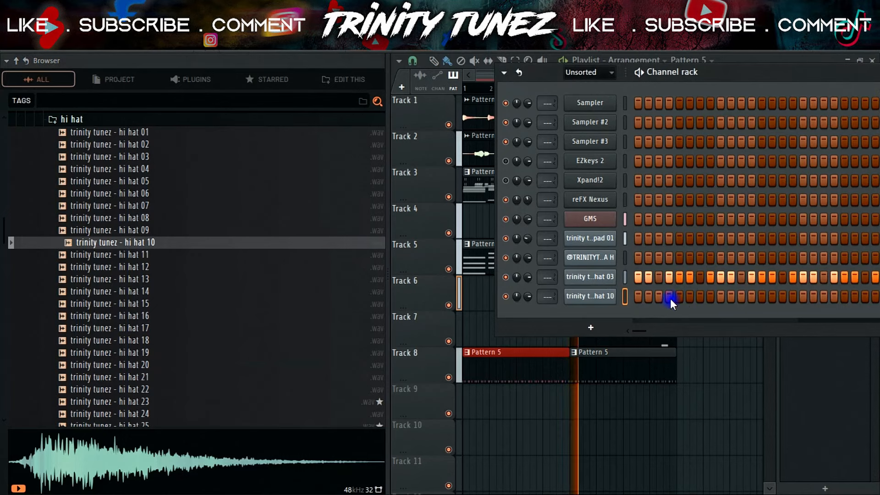
pyautogui.rightClick(601, 296)
pyautogui.click(635, 291)
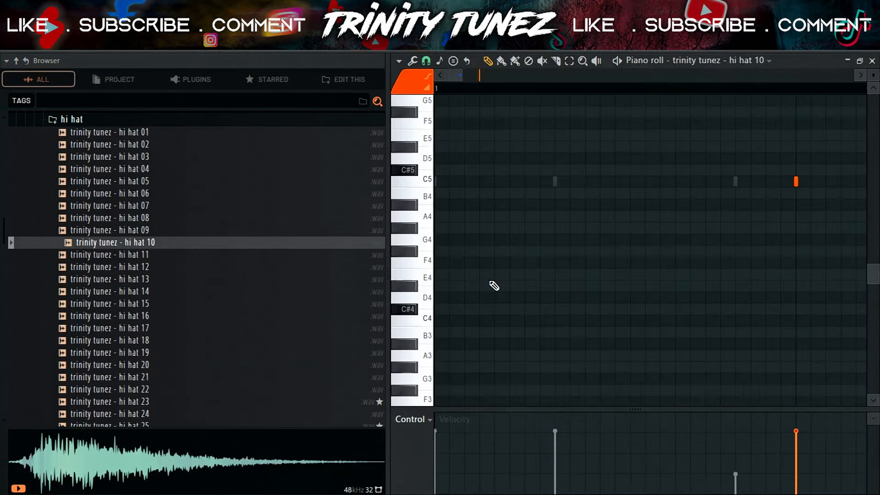
pyautogui.moveTo(461, 75); pyautogui.dragTo(527, 84)
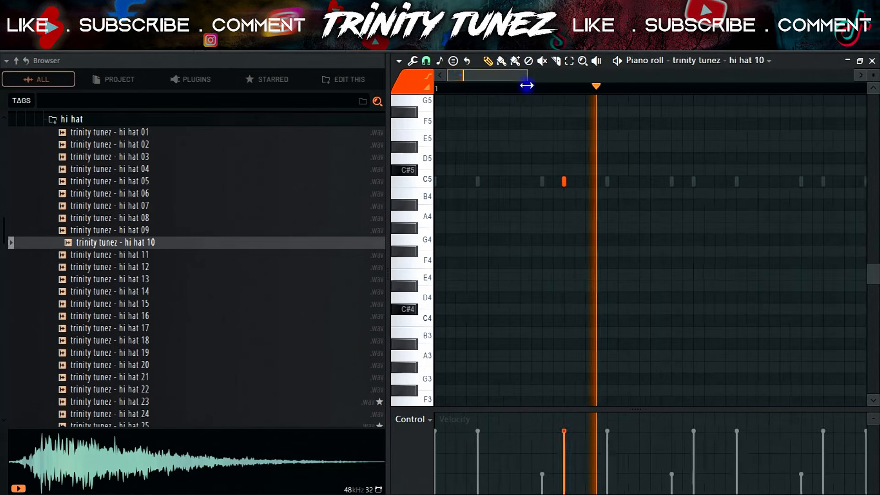
pyautogui.press('space')
pyautogui.click(491, 183)
pyautogui.press('space')
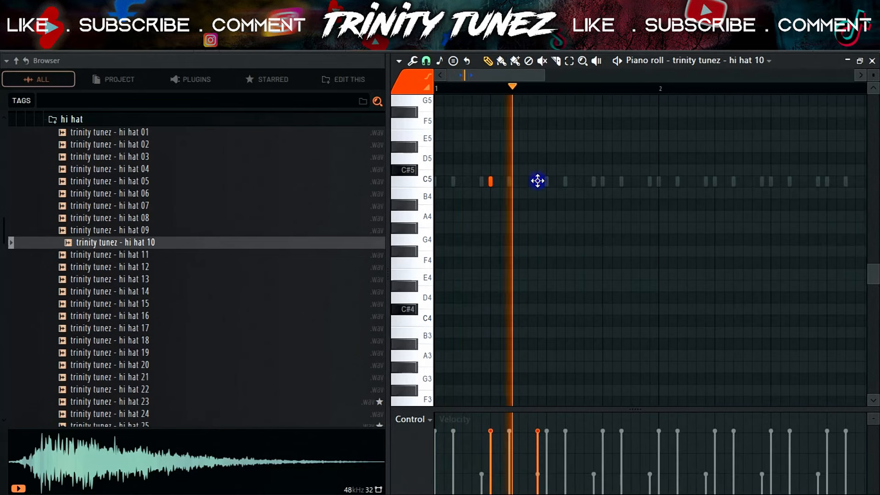
pyautogui.keyDown('shift'); pyautogui.click(538, 182); pyautogui.keyUp('shift')
# Switch the note property lane to Pan and pan the two hi hat 10 hits in opposite directions
pyautogui.click(411, 419)
pyautogui.click(444, 417)
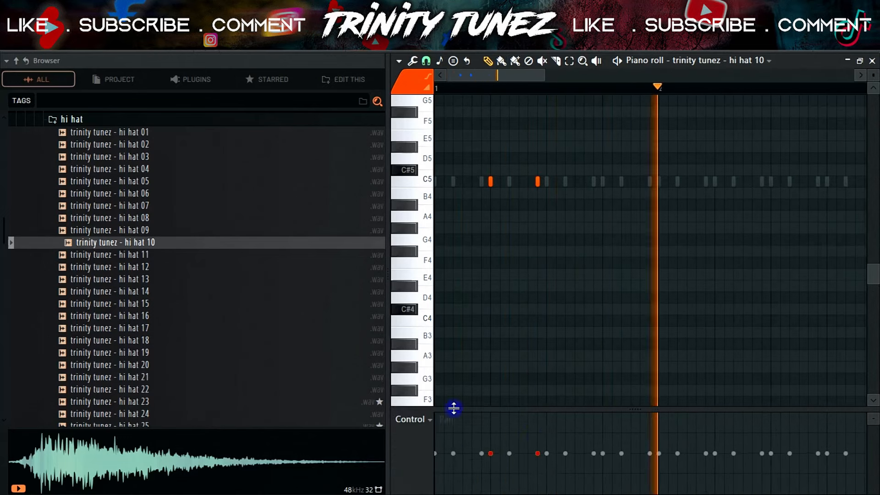
pyautogui.click(539, 426)
pyautogui.moveTo(499, 454); pyautogui.dragTo(495, 479)
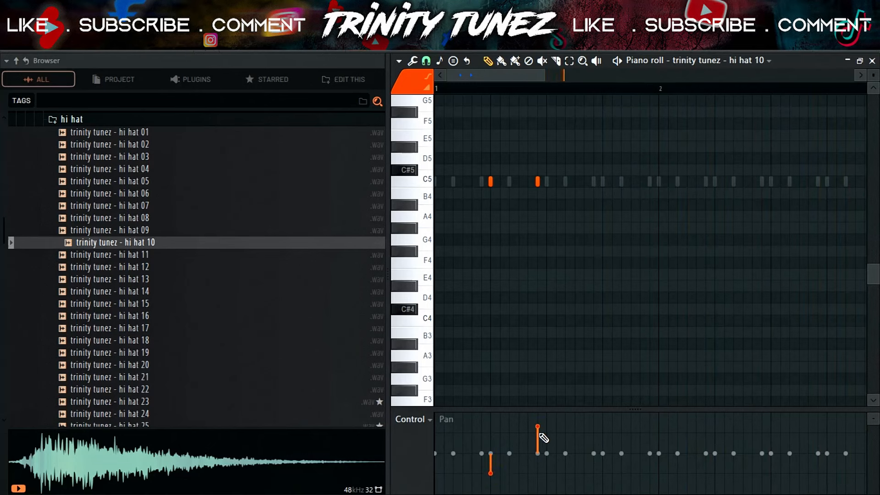
# Duplicate the bar 1 hi hat 10 hits into bars 2 to 4 and close the piano roll
pyautogui.moveTo(659, 93); pyautogui.dragTo(61, 89)
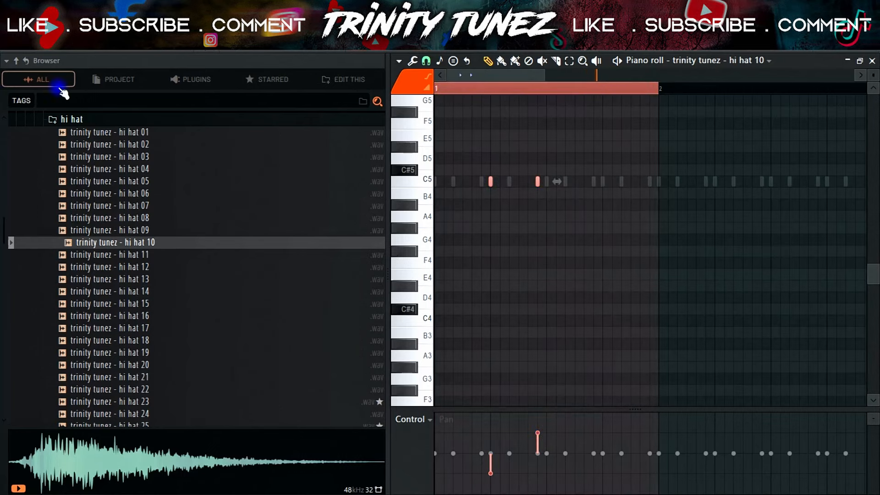
pyautogui.hotkey('ctrl', 'b')
pyautogui.hotkey('ctrl', 'b')
pyautogui.hotkey('ctrl', 'b')
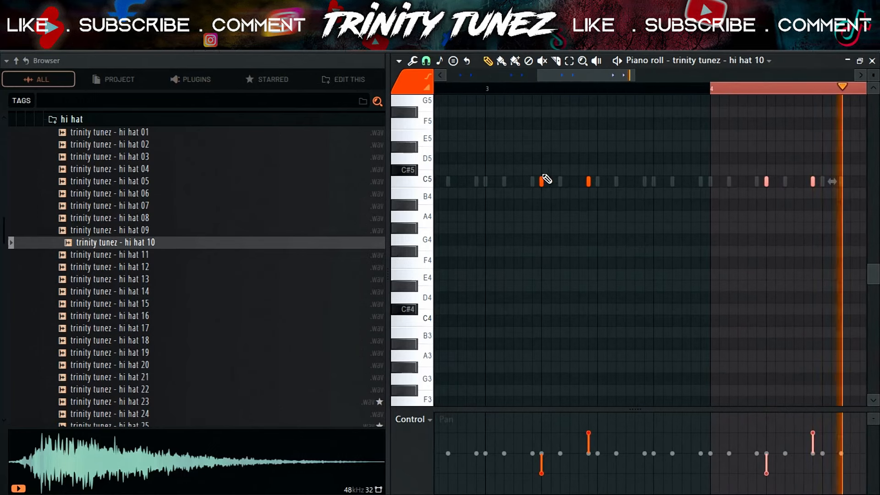
pyautogui.keyDown('ctrl'); pyautogui.click(779, 94); pyautogui.keyUp('ctrl')
pyautogui.click(872, 61)
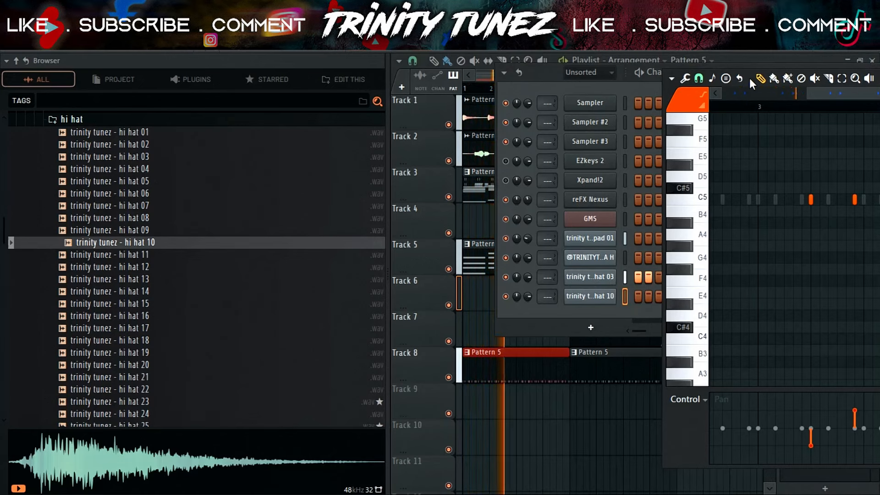
pyautogui.moveTo(750, 79); pyautogui.dragTo(550, 94)
pyautogui.moveTo(849, 99); pyautogui.dragTo(596, 98)
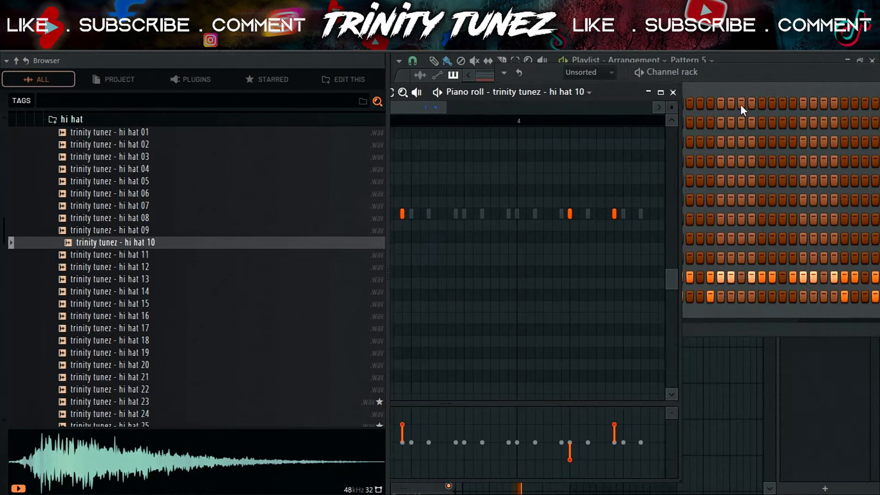
pyautogui.click(673, 92)
# Collapse the hi hat folder, audition kick 03 and kick 05 in the kick folder, and collapse that folder
pyautogui.scroll(5, 60, 229)
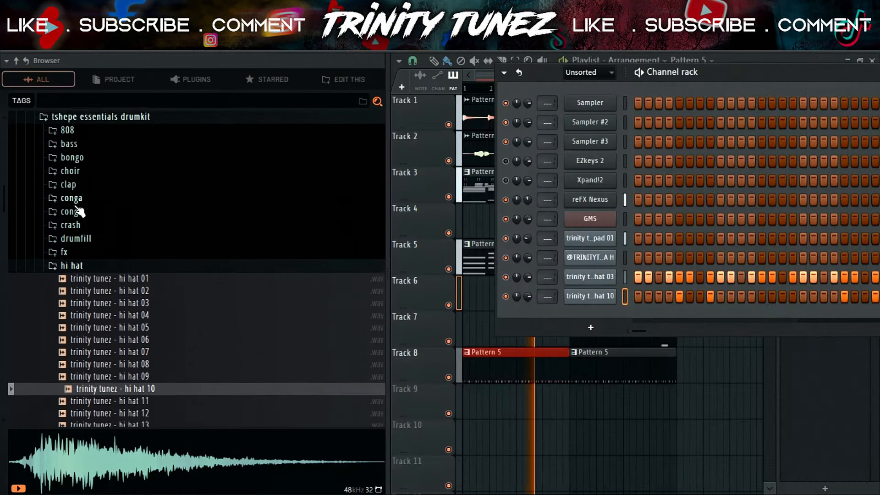
pyautogui.click(71, 266)
pyautogui.click(92, 280)
pyautogui.click(115, 316)
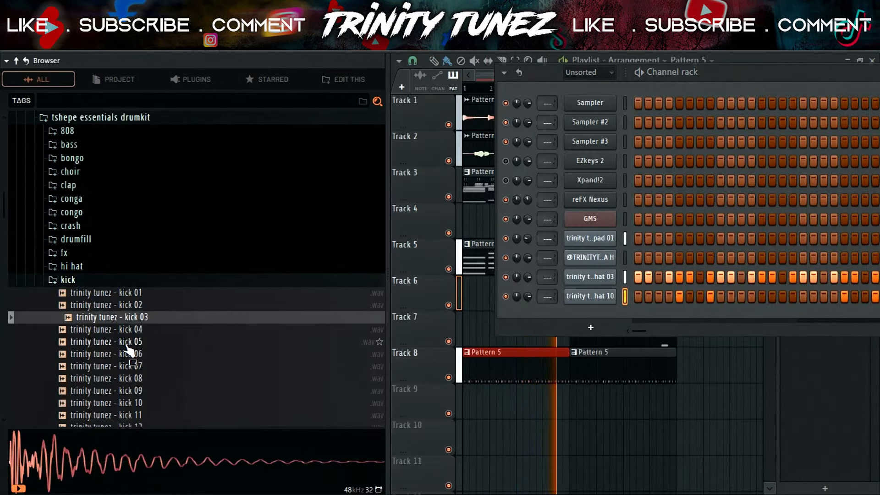
pyautogui.click(127, 344)
pyautogui.click(99, 281)
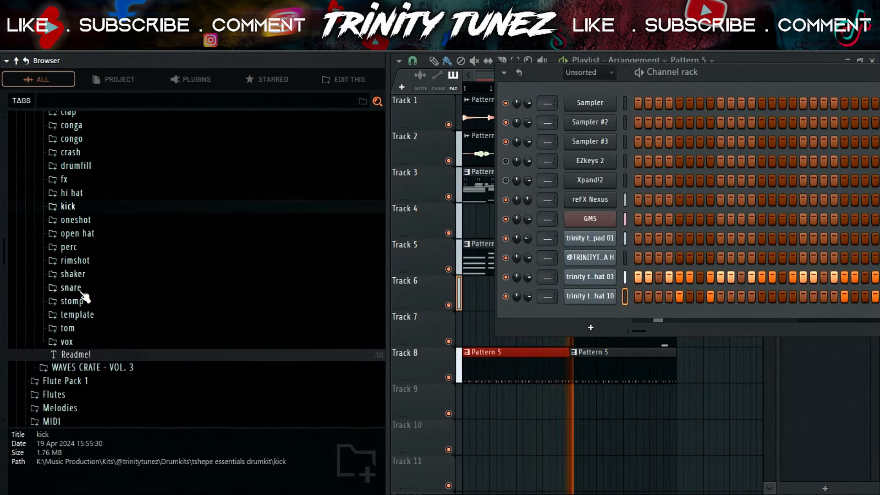
# Audition rimshot 01 and rimshot 02 in the rimshot folder, open rimshot 02 in a new channel and close its sampler window
pyautogui.click(94, 263)
pyautogui.click(114, 273)
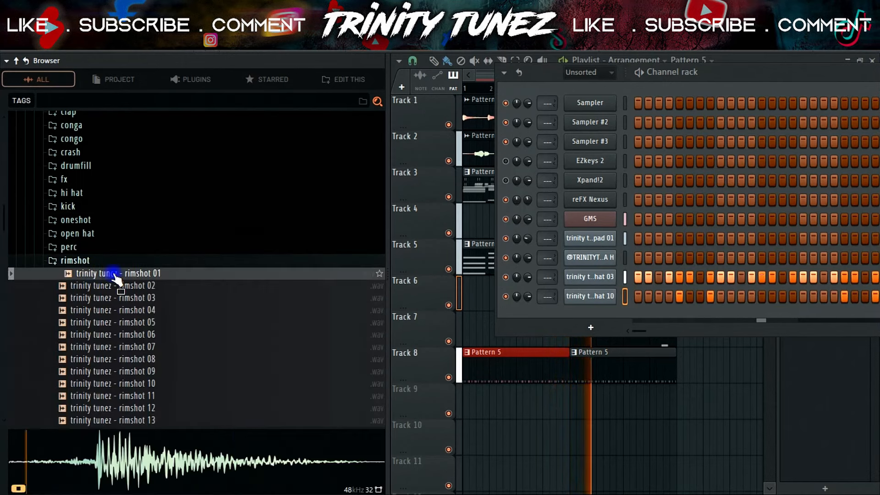
pyautogui.click(114, 285)
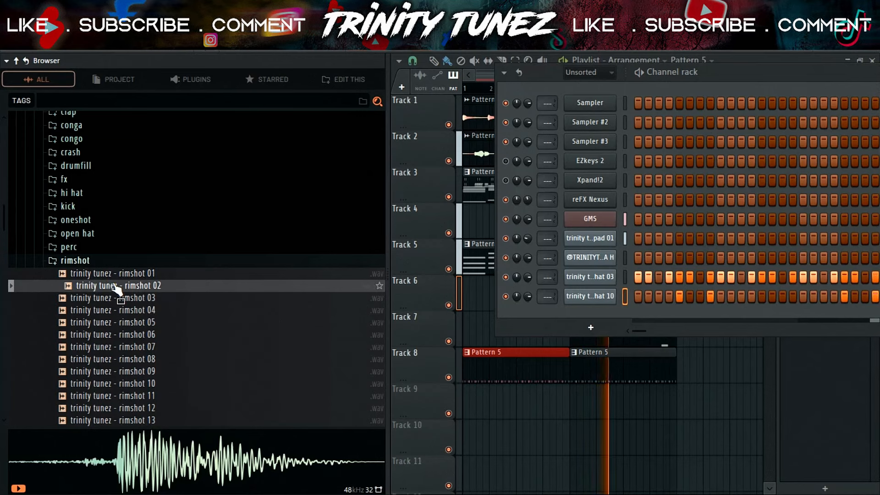
pyautogui.rightClick(118, 287)
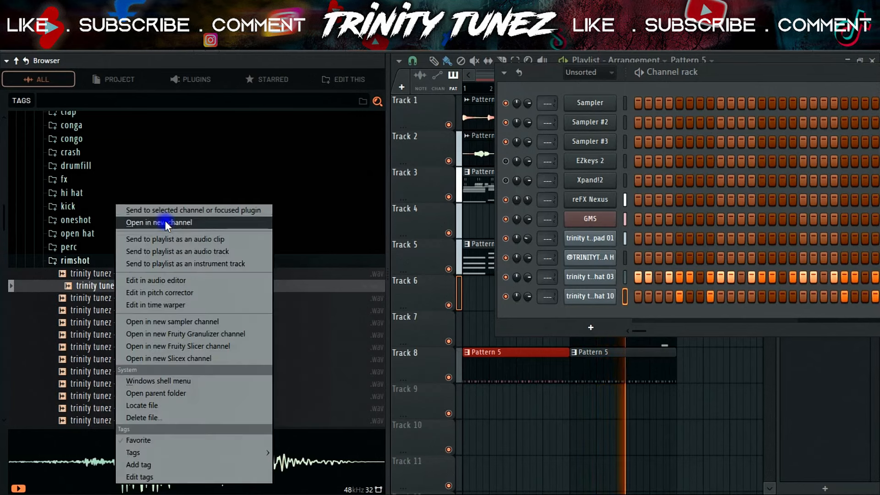
pyautogui.click(173, 222)
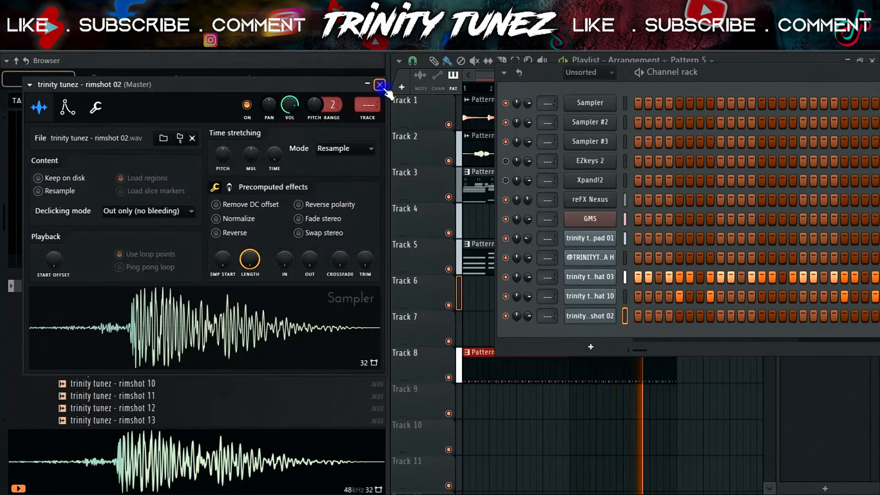
pyautogui.click(381, 86)
# Open the piano roll for rimshot 02 and place a single C5 hit just after beat 3 of bar 1
pyautogui.rightClick(596, 316)
pyautogui.click(631, 298)
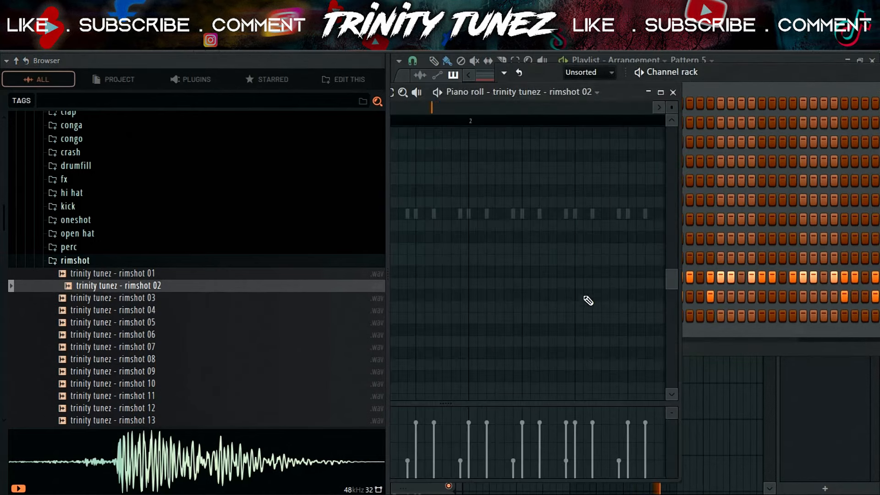
pyautogui.doubleClick(610, 100)
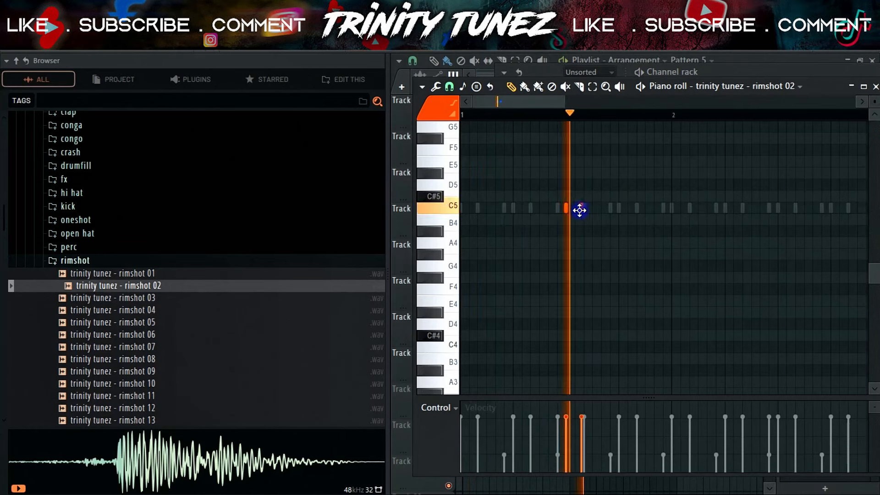
pyautogui.moveTo(580, 210); pyautogui.dragTo(582, 209)
pyautogui.rightClick(565, 208)
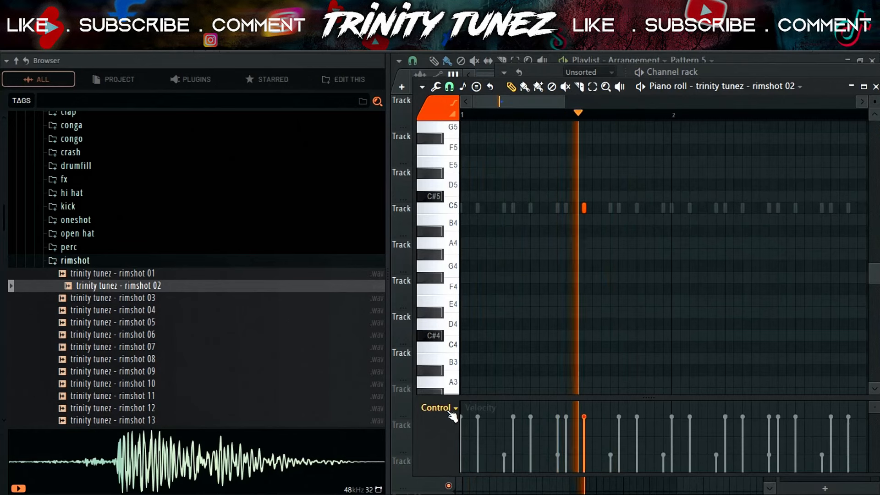
# Switch the note property lane to Pan and pan the bar 1 rimshot hit strongly to one side
pyautogui.click(453, 408)
pyautogui.click(472, 415)
pyautogui.moveTo(576, 424); pyautogui.dragTo(589, 468)
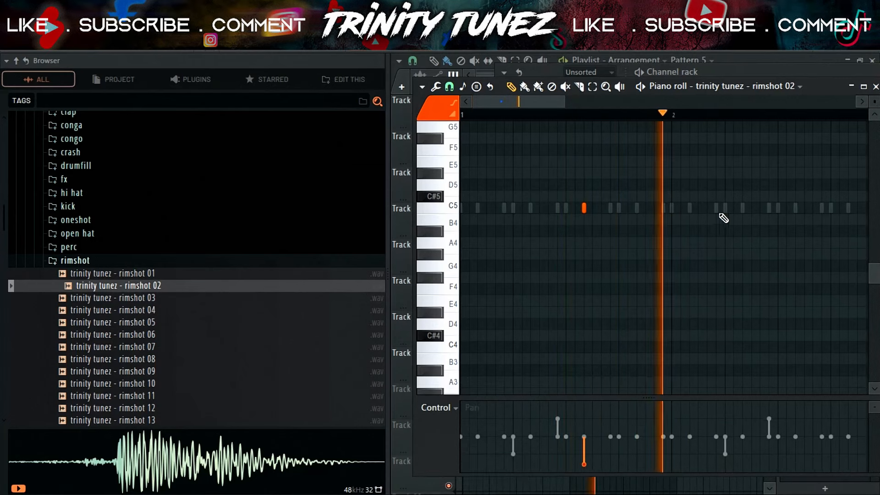
# Place four consecutive C5 rimshot hits just after beat 3 of bar 2, pan them alternately and remove the extra hit before them
pyautogui.click(770, 209)
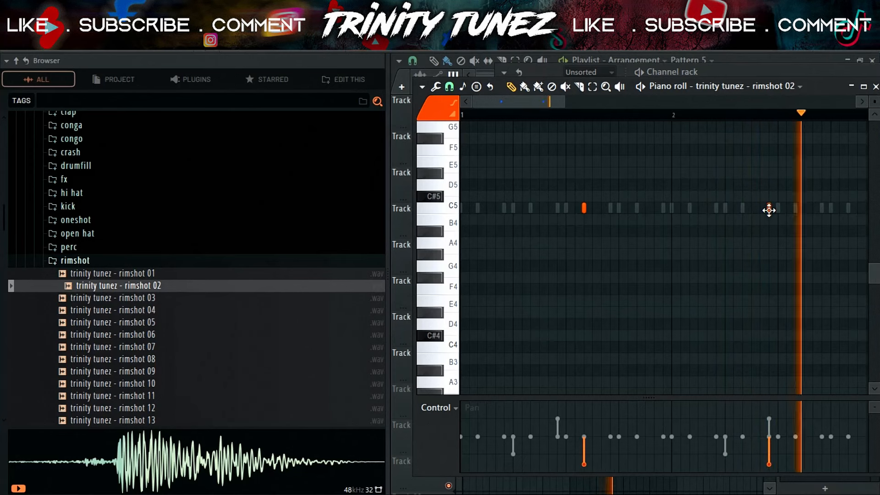
pyautogui.click(795, 208)
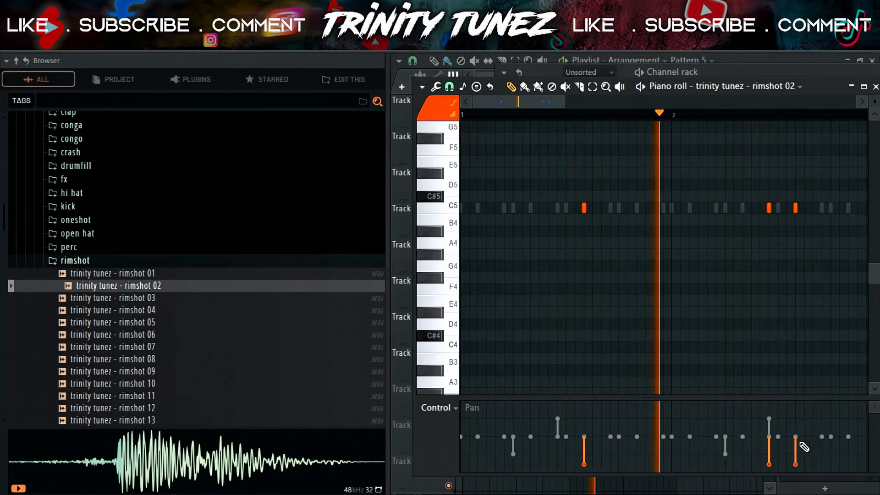
pyautogui.moveTo(799, 448); pyautogui.dragTo(774, 457)
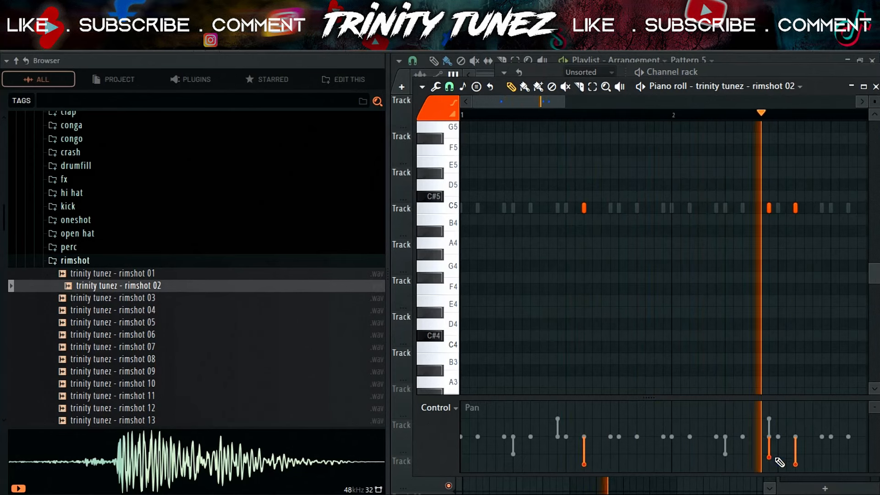
pyautogui.click(805, 208)
pyautogui.click(812, 208)
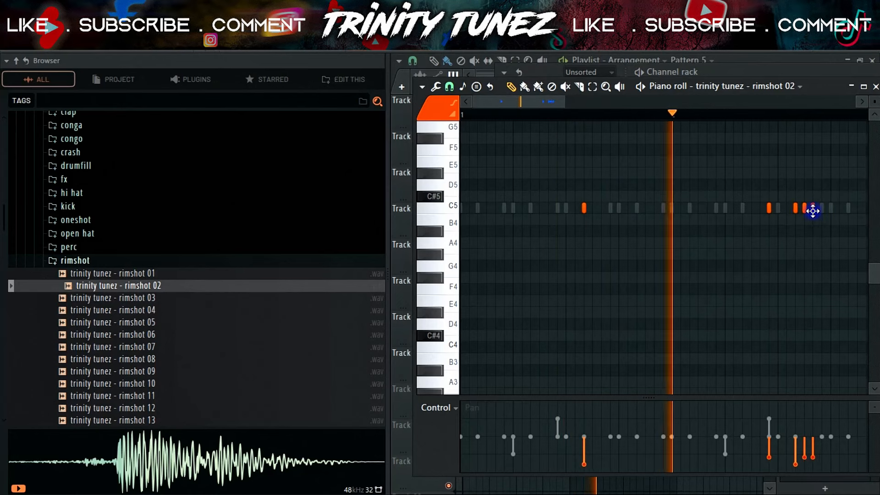
pyautogui.rightClick(770, 209)
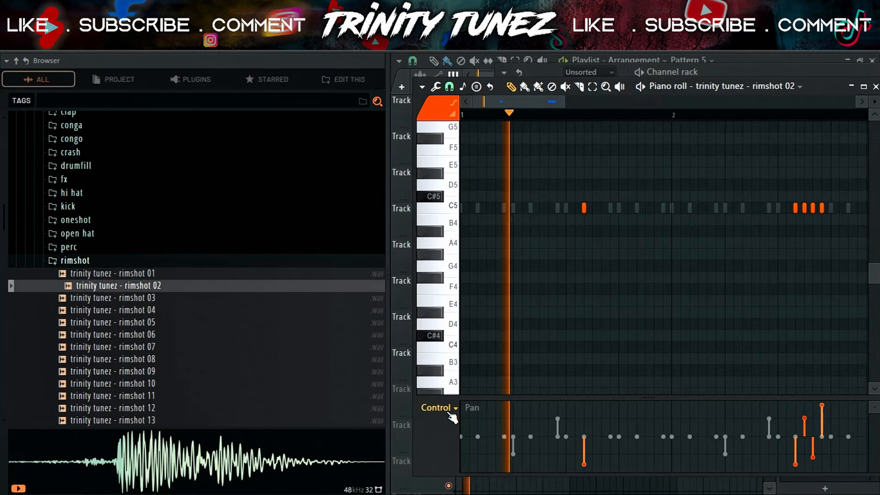
# Lower the fine pitch and velocity of the four bar 2 rimshot hits progressively and close the piano roll
pyautogui.click(447, 407)
pyautogui.click(469, 465)
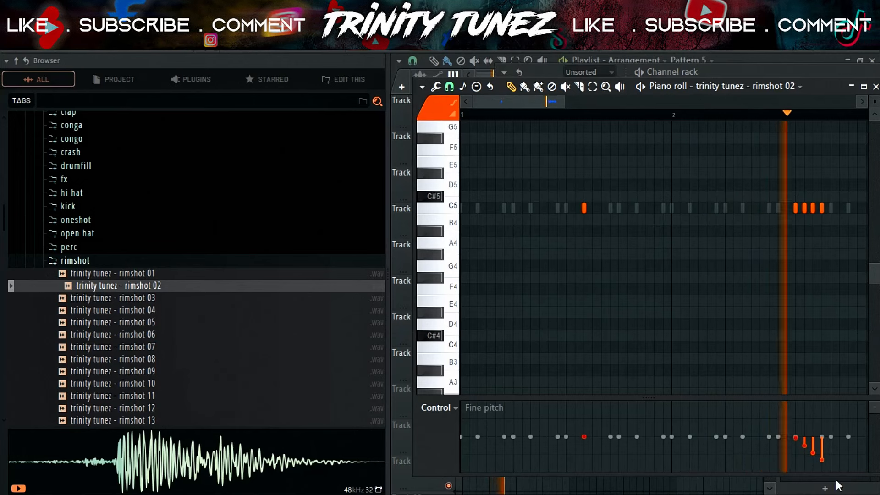
pyautogui.click(449, 407)
pyautogui.click(449, 417)
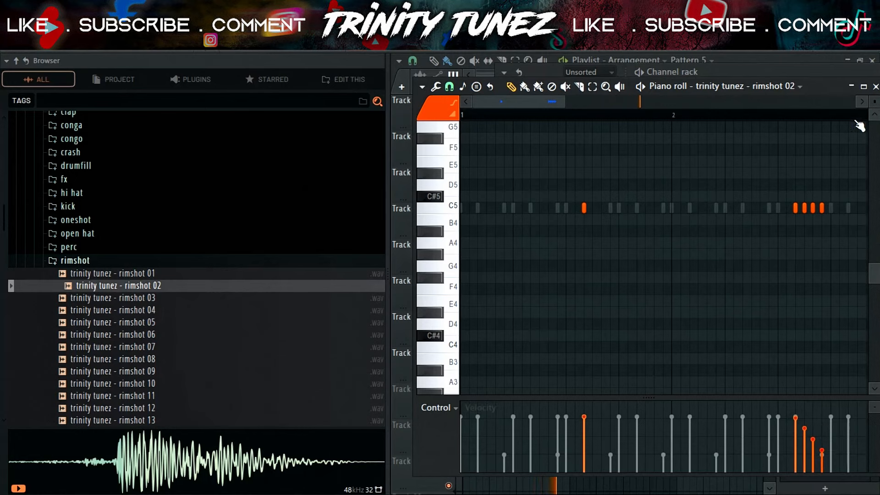
pyautogui.click(875, 87)
# Open congo 02 from the congo folder in a new channel, enable its volume envelope and close the sampler window
pyautogui.click(92, 261)
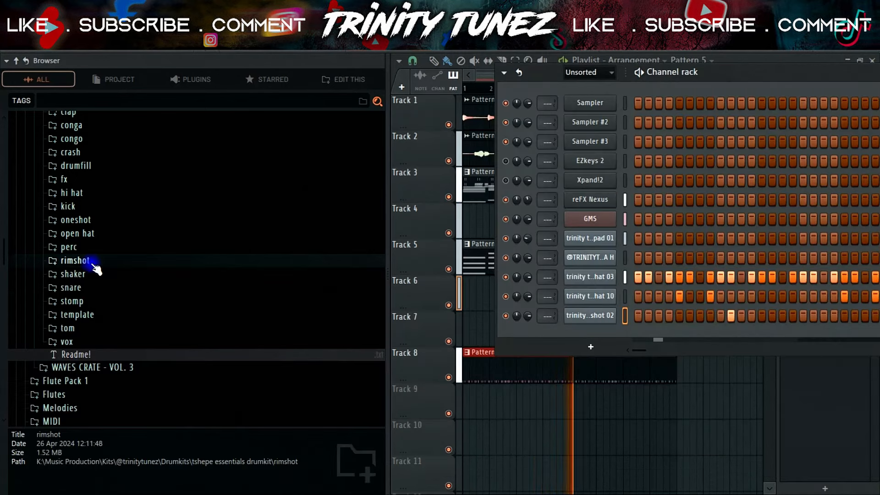
pyautogui.click(97, 139)
pyautogui.click(140, 164)
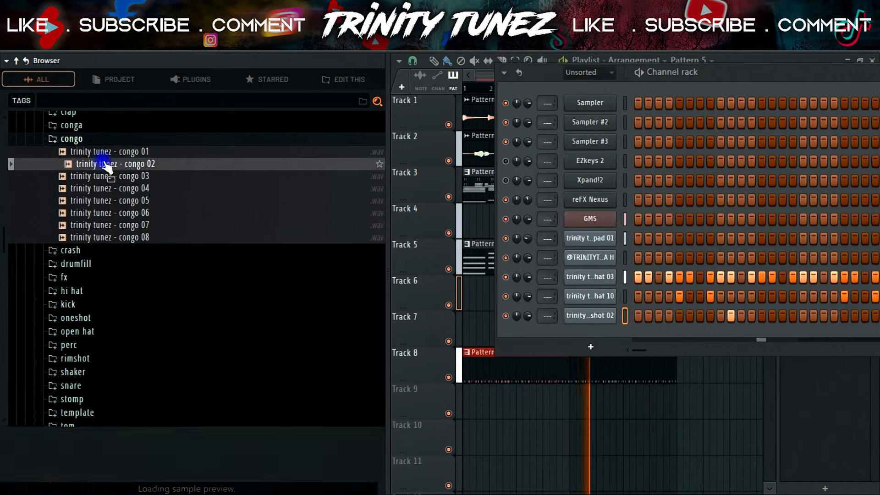
pyautogui.rightClick(128, 163)
pyautogui.click(168, 180)
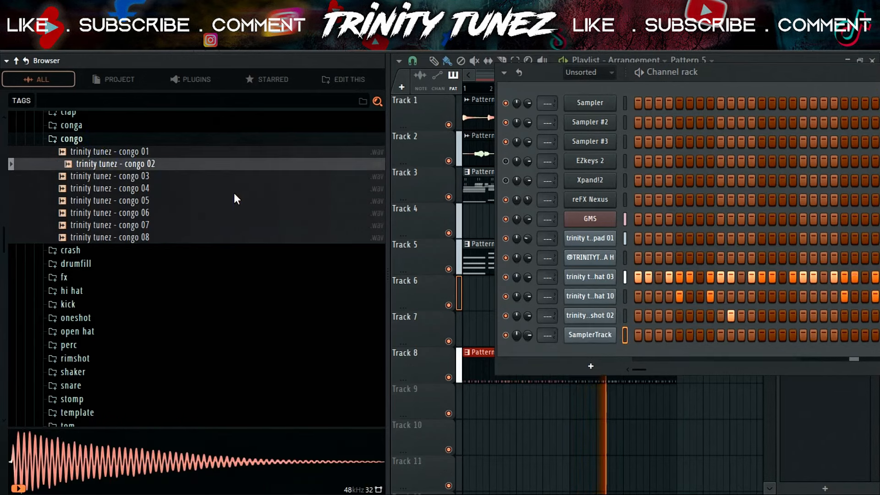
pyautogui.click(84, 124)
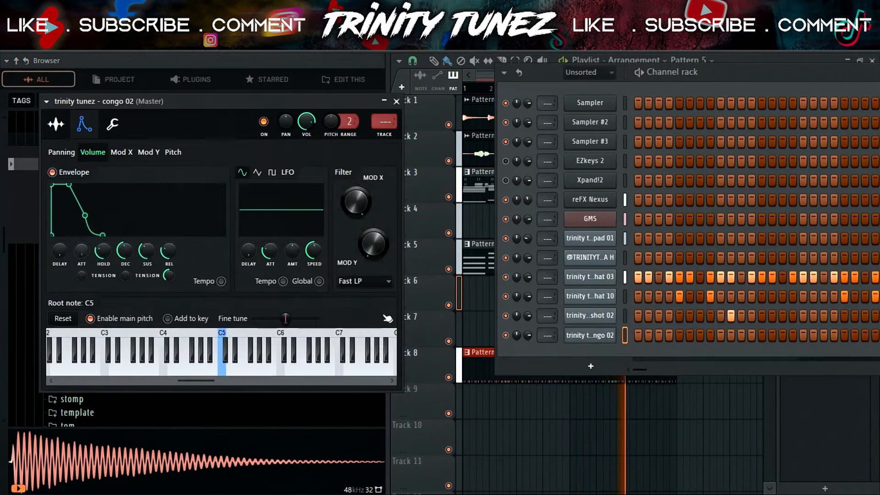
pyautogui.click(396, 102)
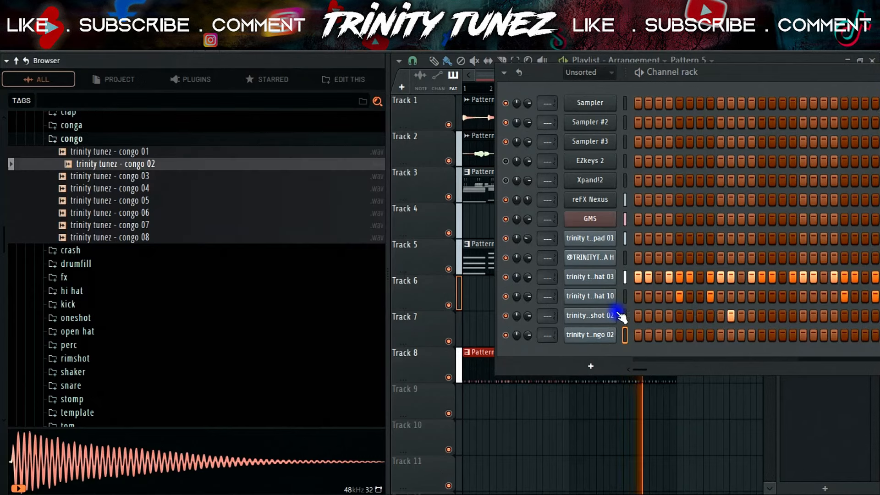
# Place congo 02 hits at C5 on and just after beat 2 of bar 1, soften the first, and add a softer A4 hit in bar 2
pyautogui.rightClick(582, 334)
pyautogui.click(623, 298)
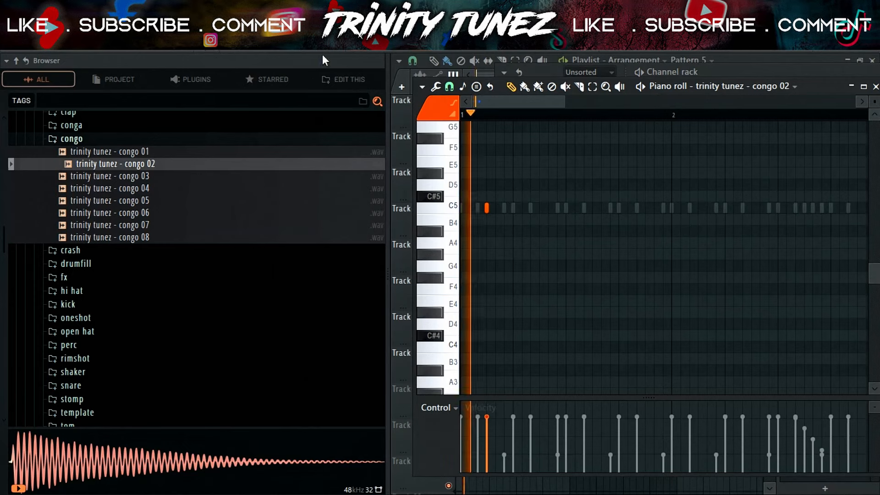
pyautogui.click(488, 211)
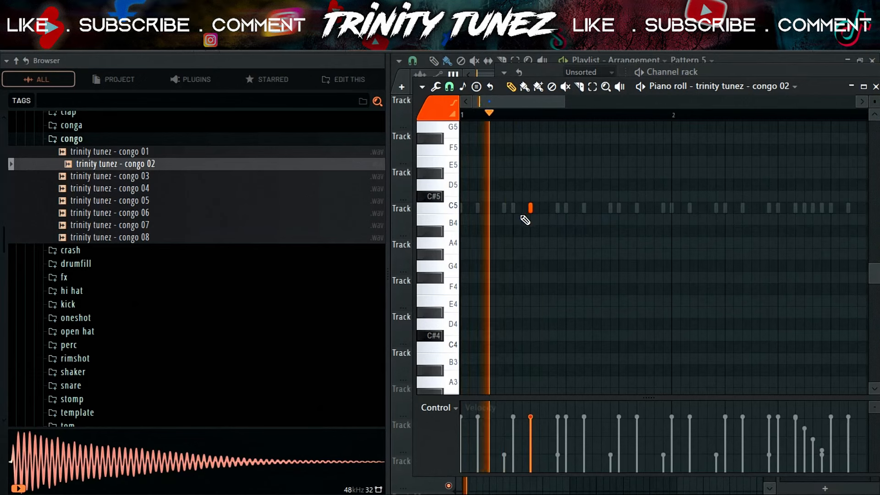
pyautogui.click(516, 243)
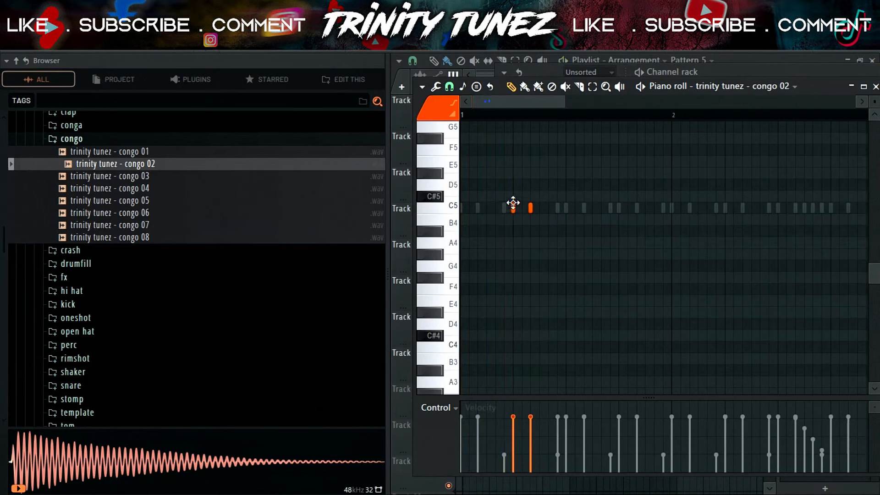
pyautogui.moveTo(517, 208); pyautogui.dragTo(519, 208)
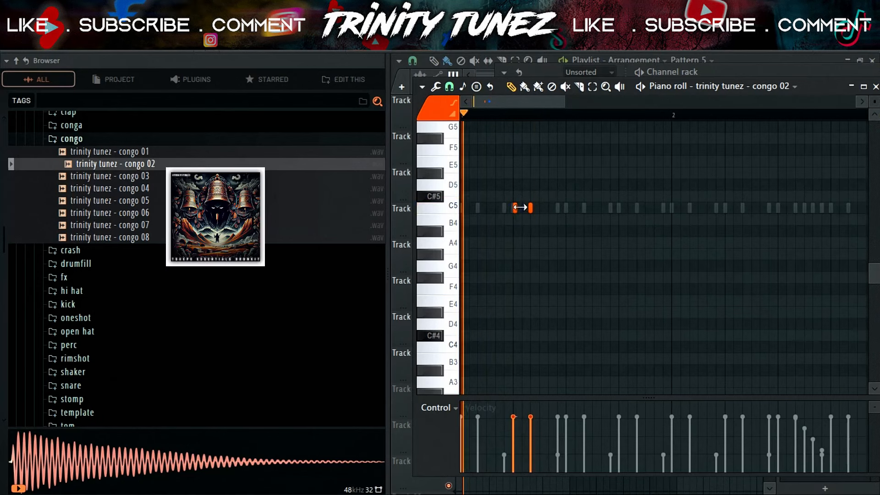
pyautogui.click(515, 441)
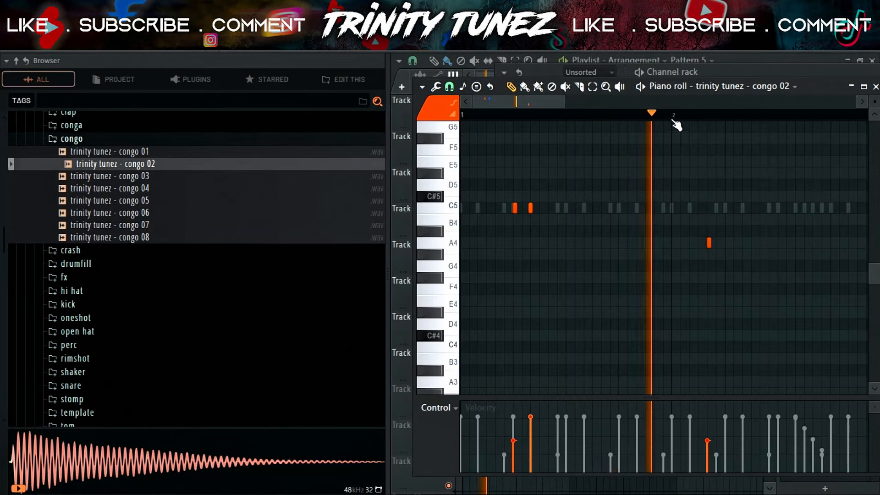
# Duplicate the two bar 1 congo hits into bar 2 and clear the selection
pyautogui.moveTo(672, 117); pyautogui.dragTo(238, 119)
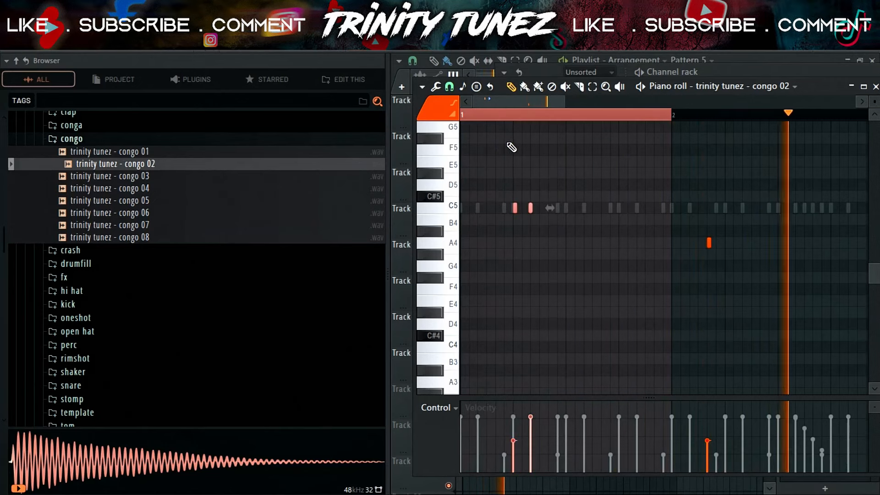
pyautogui.hotkey('ctrl', 'b')
pyautogui.hotkey('ctrl', 'd')
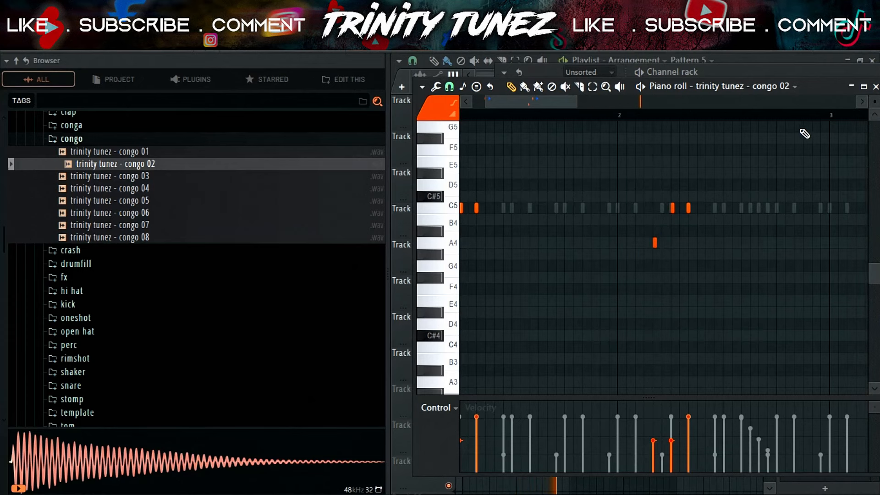
pyautogui.moveTo(829, 117); pyautogui.dragTo(298, 148)
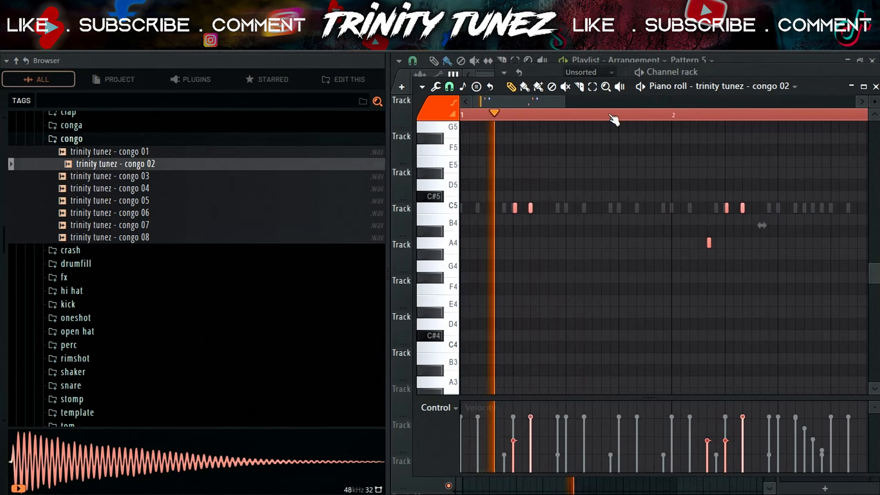
pyautogui.moveTo(563, 104); pyautogui.dragTo(587, 102)
pyautogui.press('F6')
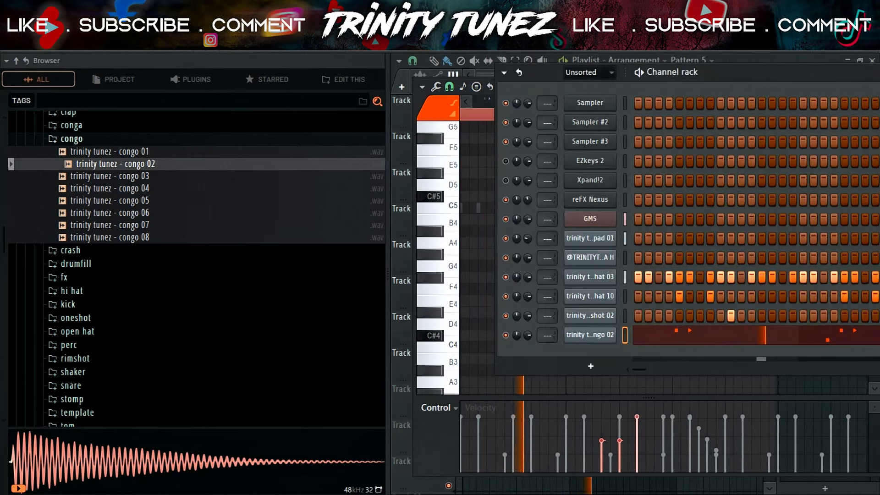
pyautogui.click(685, 340)
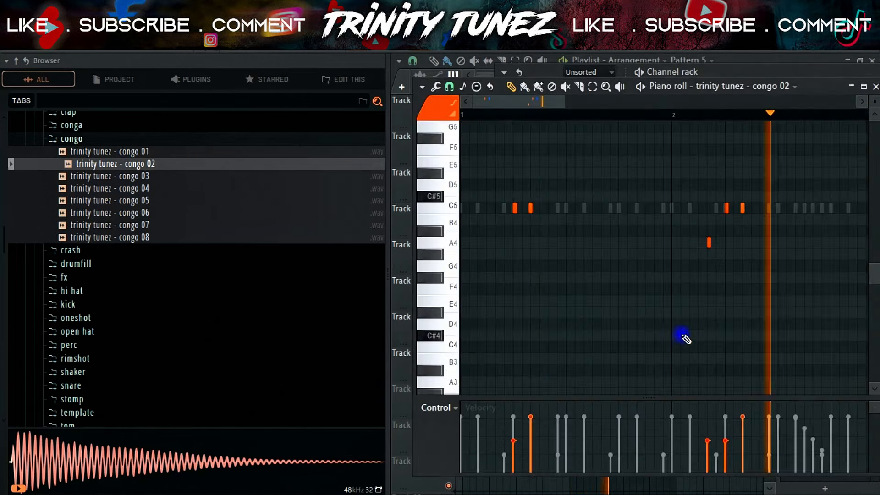
# Move the A4 congo hit one grid step later, duplicate bars 1 and 2 into bars 3 and 4, and close the piano roll
pyautogui.click(710, 244)
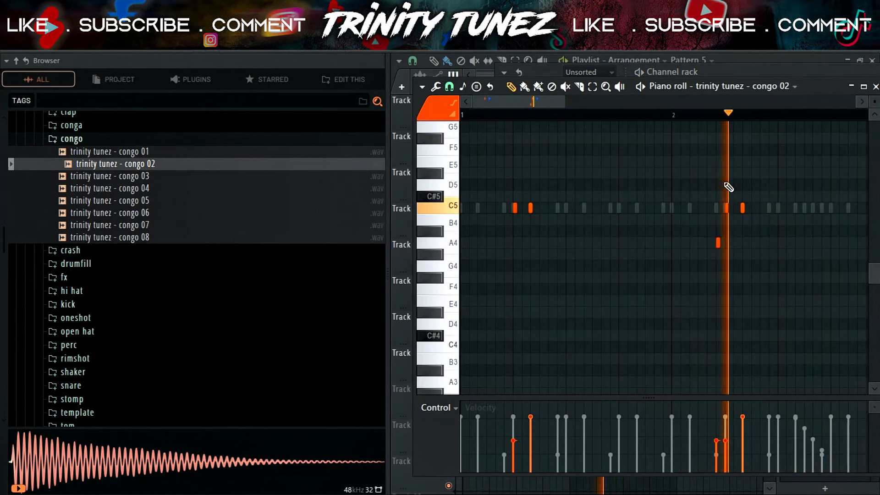
pyautogui.moveTo(562, 99); pyautogui.dragTo(717, 136)
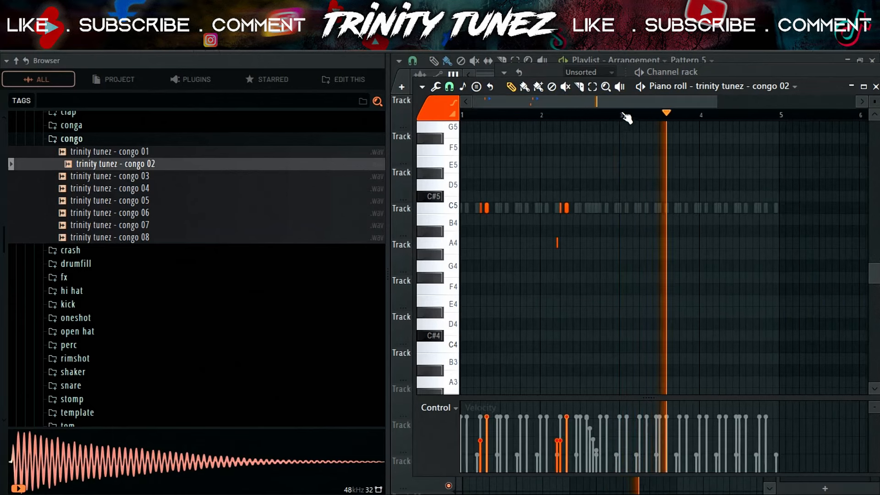
pyautogui.moveTo(623, 114); pyautogui.dragTo(454, 130)
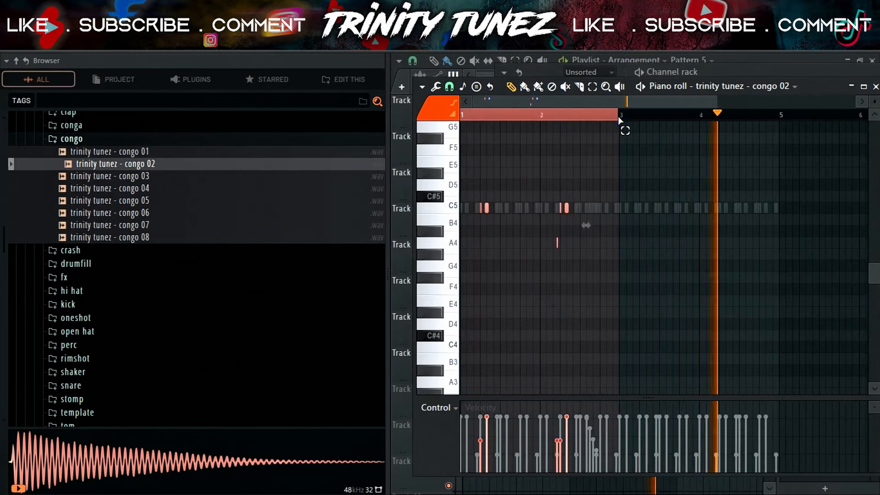
pyautogui.hotkey('ctrl', 'b')
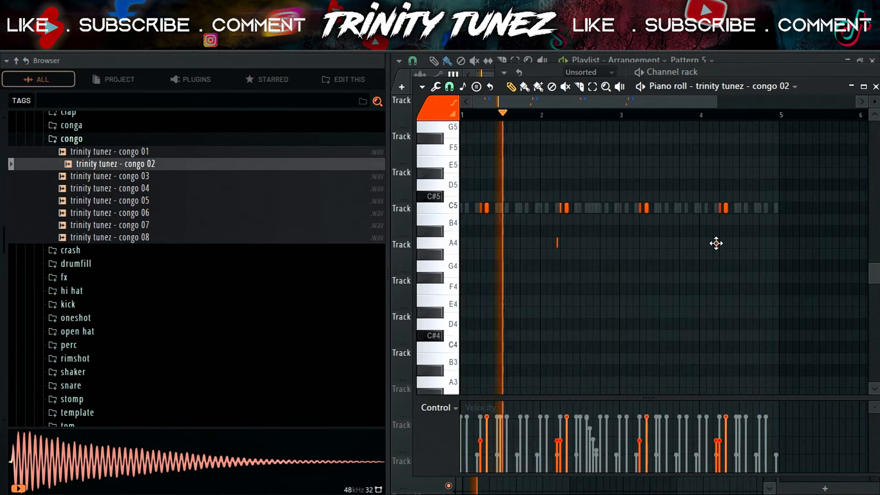
pyautogui.click(851, 86)
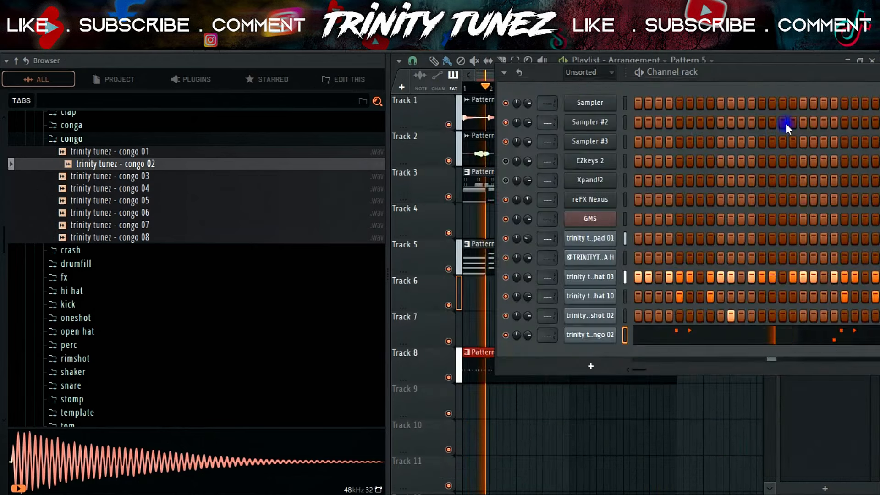
# Audition congo samples in the congo folder and open congo 01 in a new channel
pyautogui.click(115, 178)
pyautogui.click(120, 155)
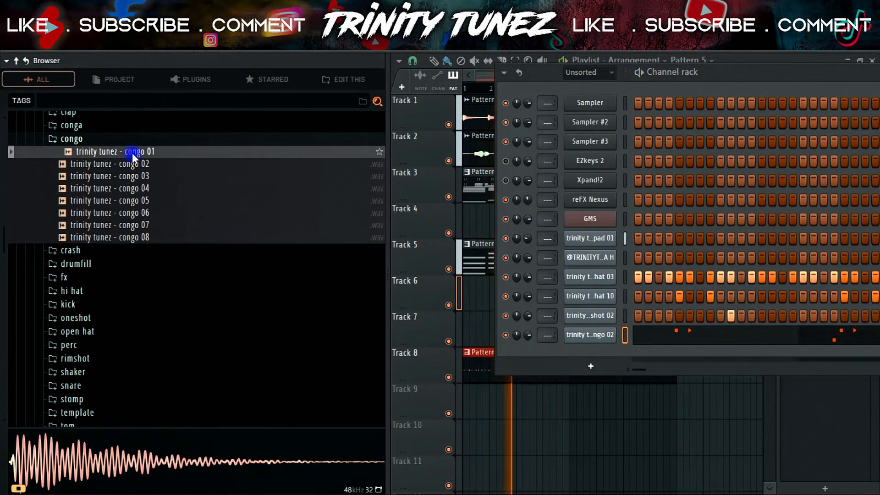
pyautogui.rightClick(132, 153)
pyautogui.click(155, 172)
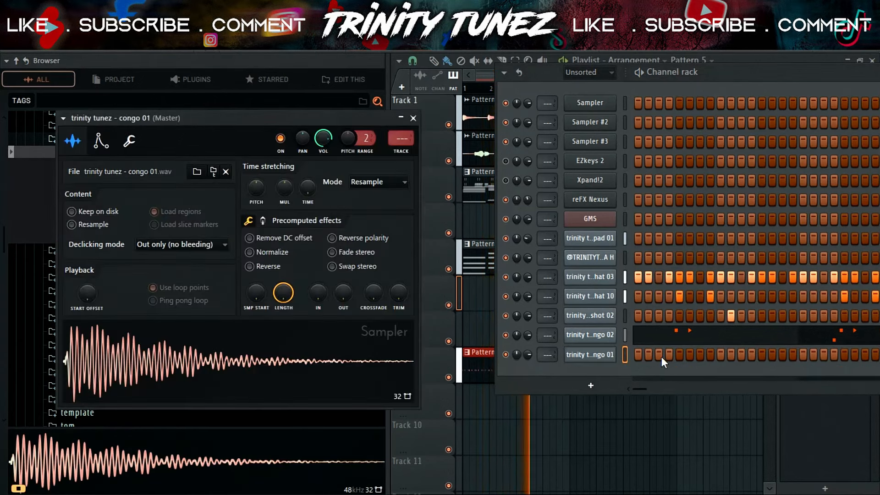
# Open congo 01 in the piano roll and place a C5 hit on step 3 and a softer F4 hit on step 4 of bar 1
pyautogui.rightClick(604, 356)
pyautogui.click(642, 299)
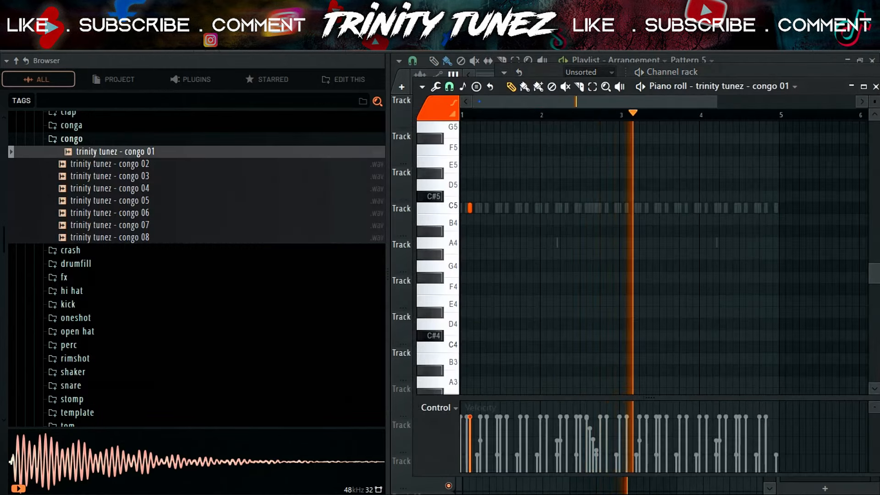
pyautogui.moveTo(730, 101); pyautogui.dragTo(515, 208)
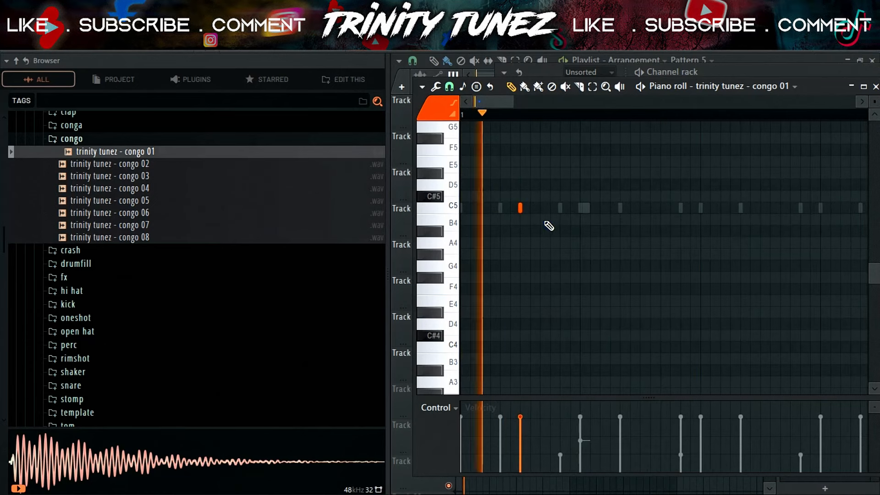
pyautogui.click(560, 207)
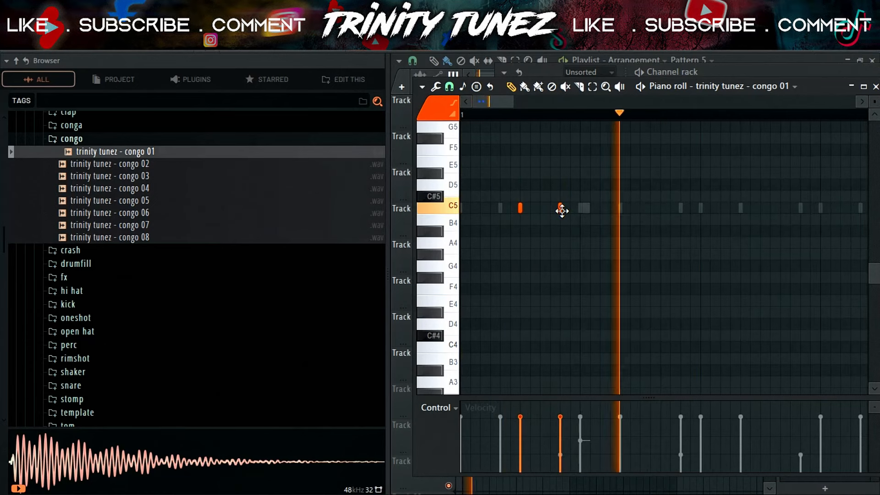
pyautogui.moveTo(562, 211); pyautogui.dragTo(562, 293)
pyautogui.click(560, 438)
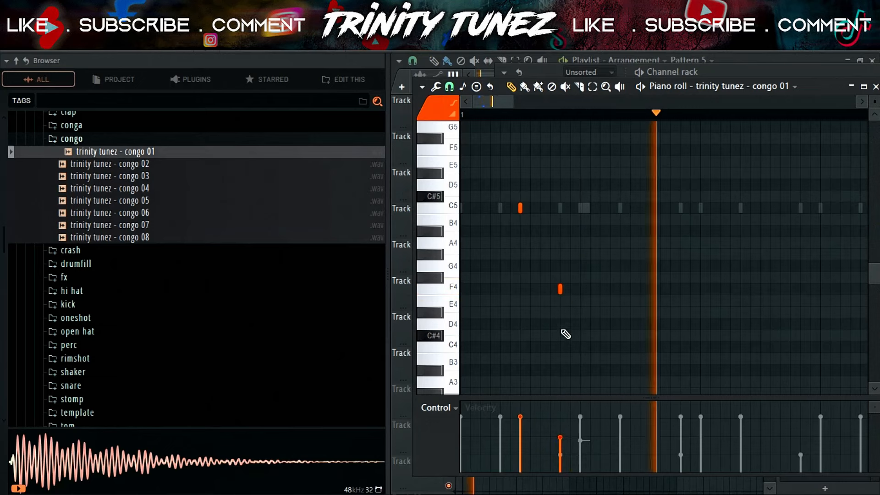
# Duplicate the bar 1 congo 01 hits into bar 2 and delete the F4 hit from bar 2
pyautogui.scroll(-4, 599, 114)
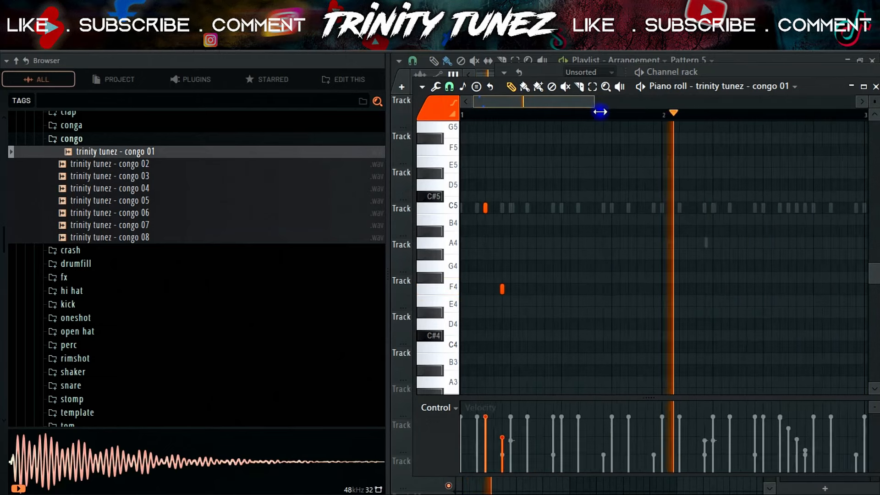
pyautogui.moveTo(602, 115); pyautogui.dragTo(199, 79)
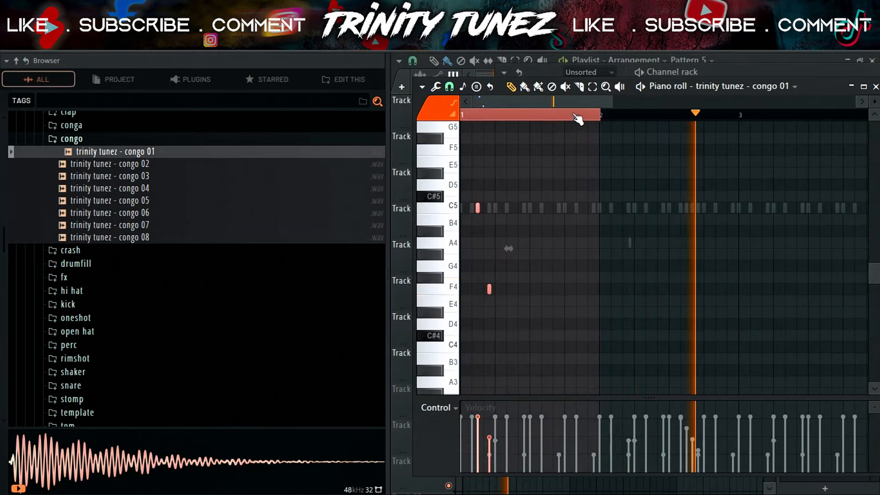
pyautogui.hotkey('ctrl', 'b')
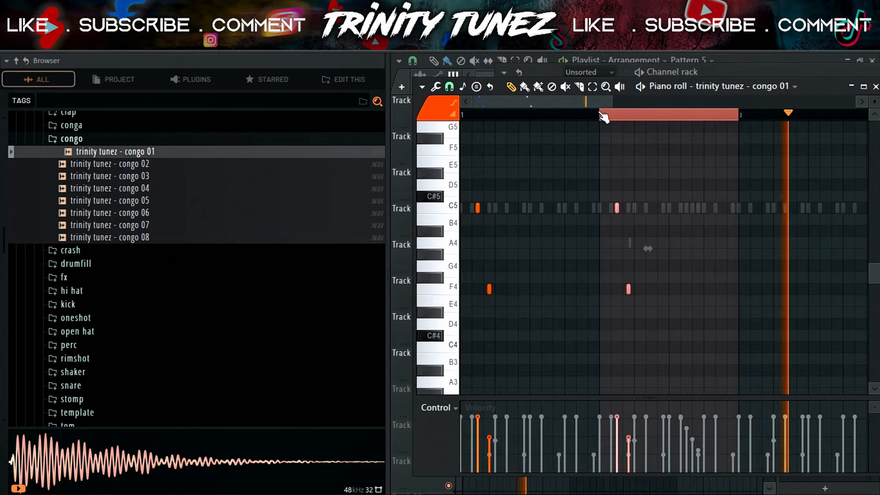
pyautogui.hotkey('ctrl', 'd')
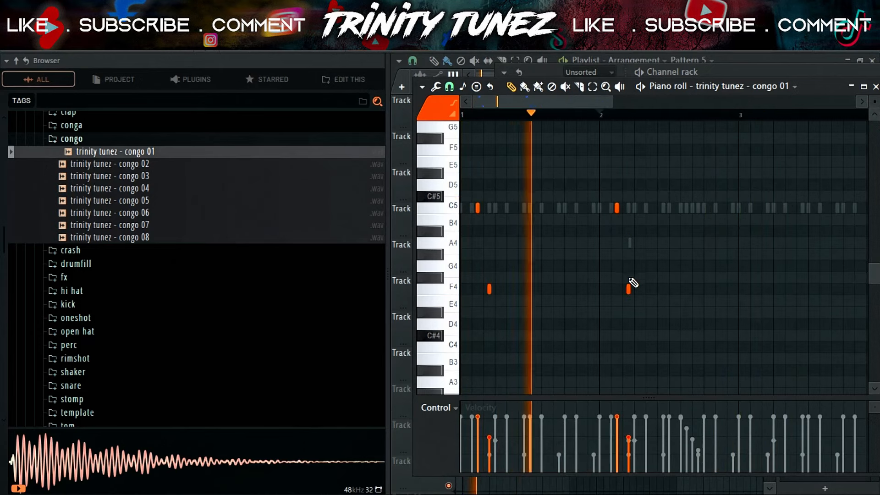
pyautogui.rightClick(630, 288)
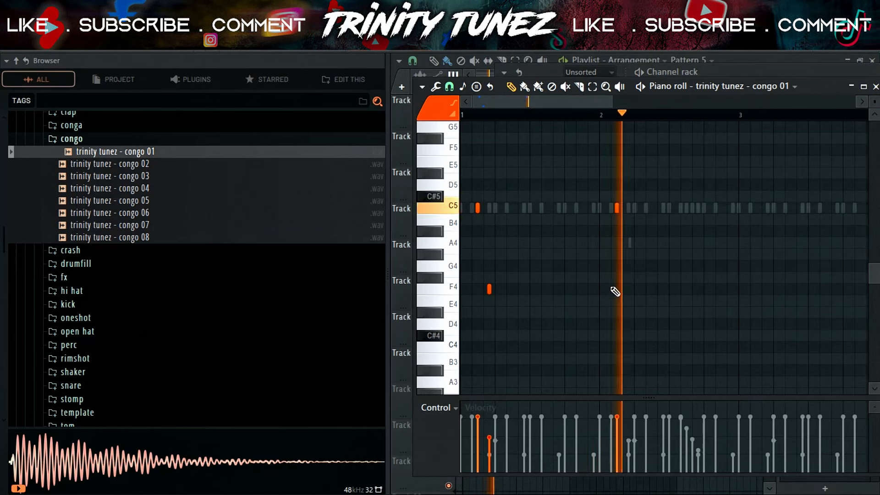
# Duplicate the congo 01 hits of bars 1 and 2 into bars 3 and 4 and close the piano roll
pyautogui.moveTo(739, 118); pyautogui.dragTo(229, 178)
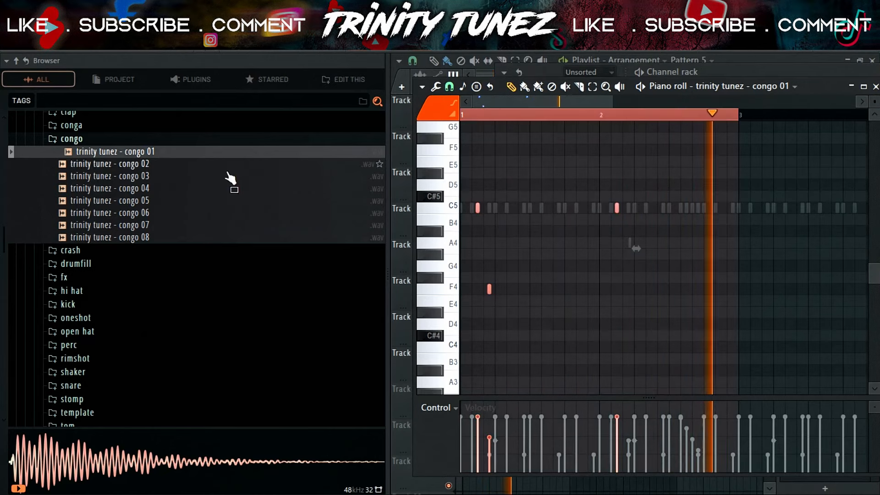
pyautogui.hotkey('ctrl', 'b')
pyautogui.hotkey('ctrl', 'd')
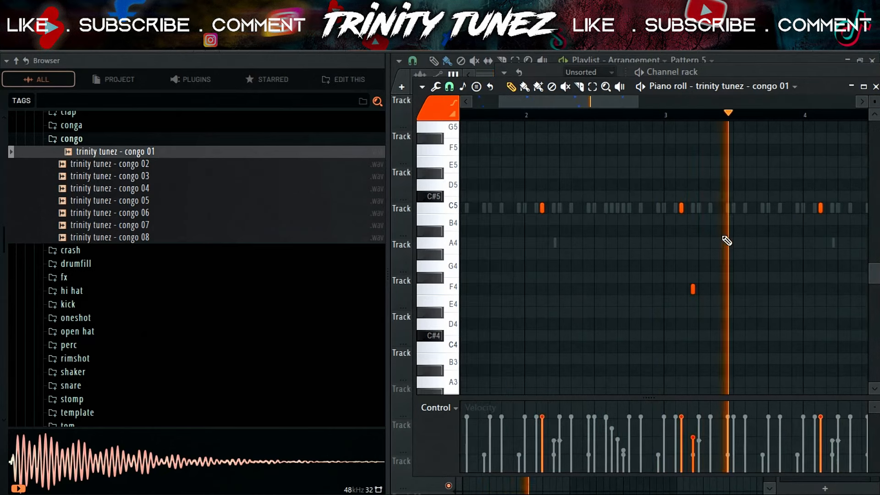
pyautogui.click(875, 86)
# Collapse the congo folder, audition snare 37 from the snare folder and open it in a new channel
pyautogui.click(94, 140)
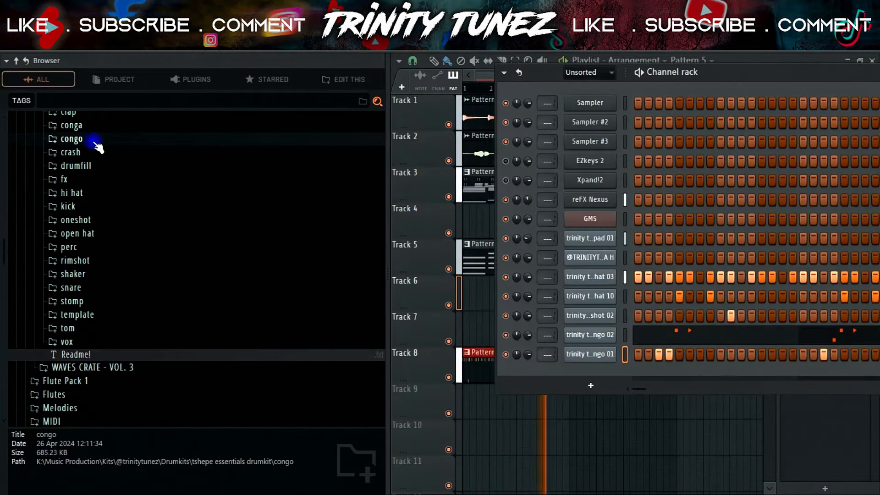
pyautogui.scroll(2, 120, 241)
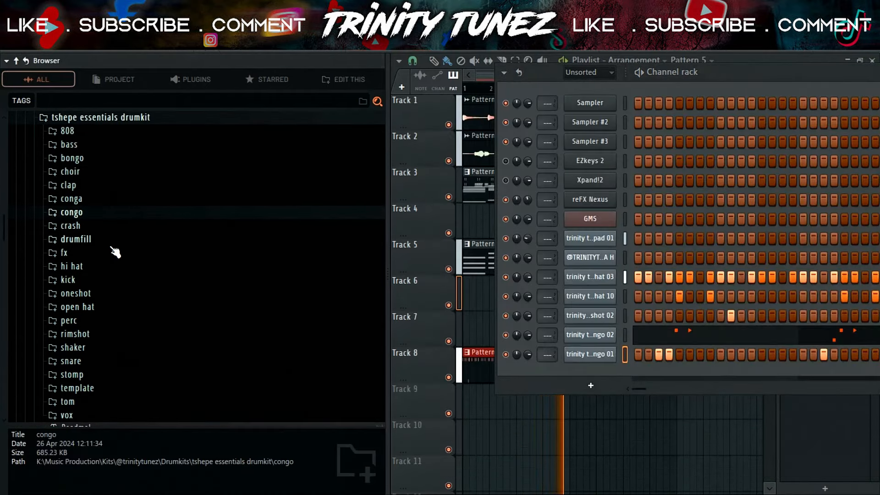
pyautogui.scroll(-2, 114, 251)
pyautogui.click(98, 292)
pyautogui.scroll(-10, 163, 312)
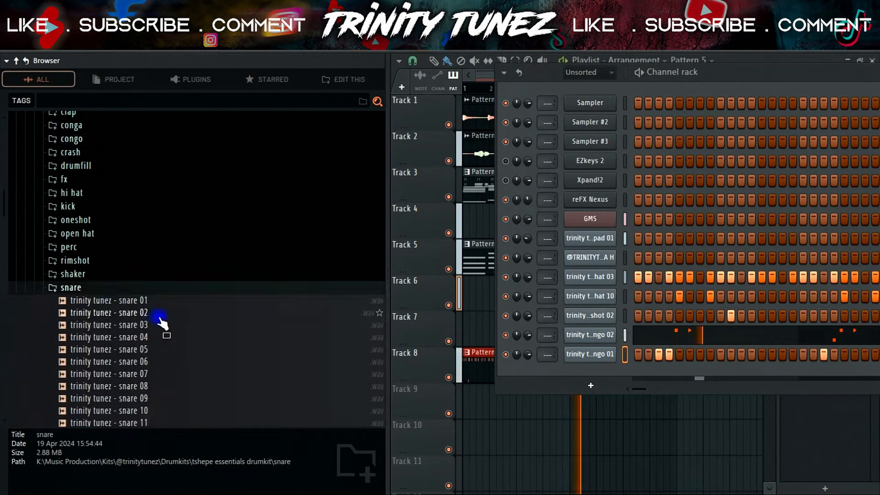
pyautogui.click(151, 301)
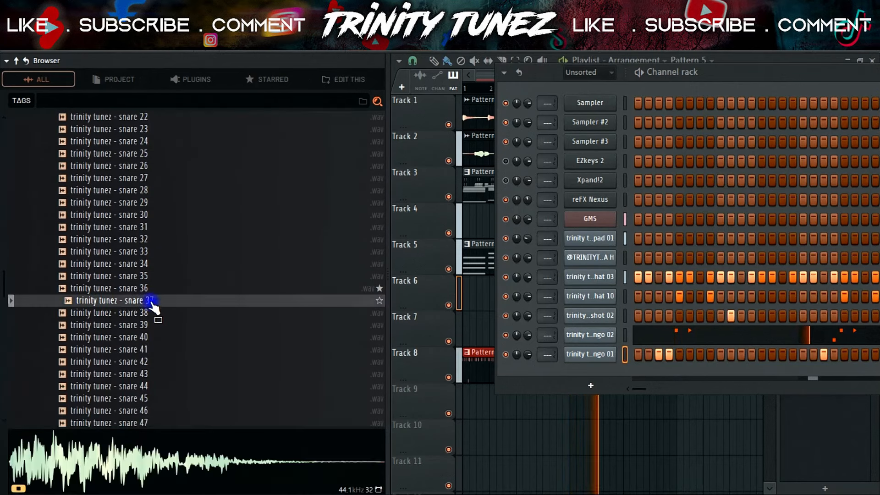
pyautogui.click(151, 301)
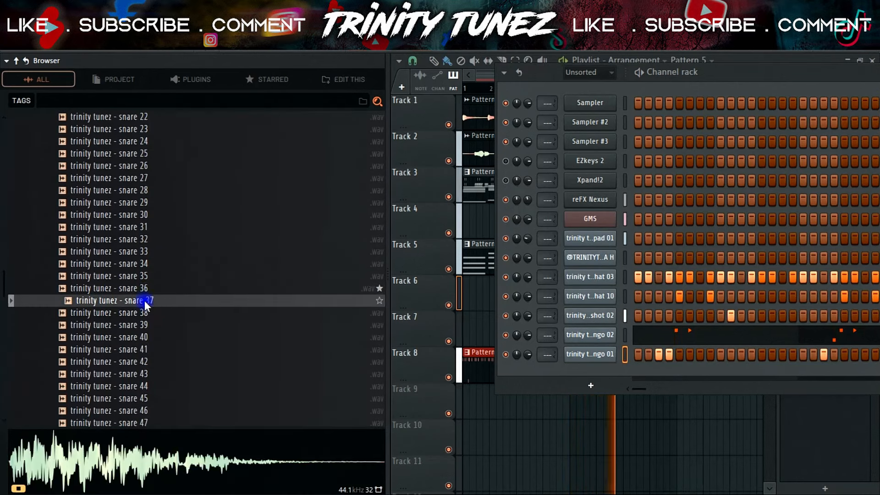
pyautogui.rightClick(146, 305)
pyautogui.click(184, 252)
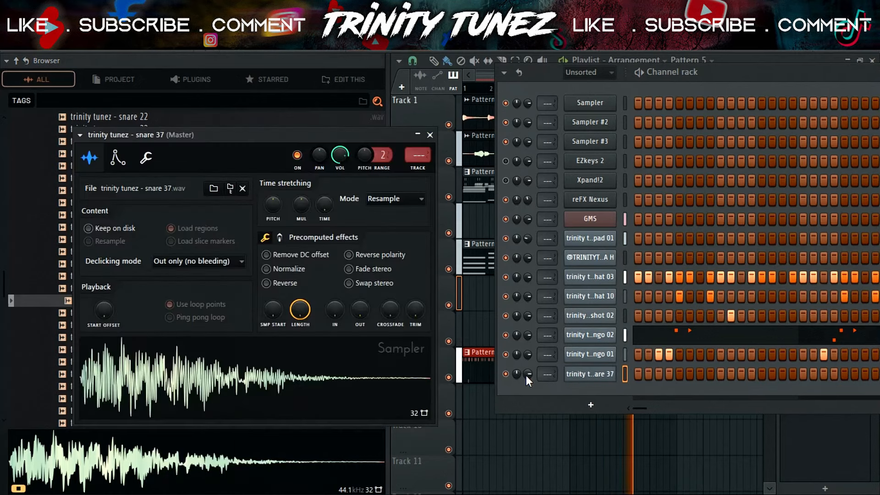
# Open snare 37 in the piano roll, set snapping to Line and place C5 hits on beats 2 and 4 of bar 1
pyautogui.rightClick(610, 374)
pyautogui.click(654, 303)
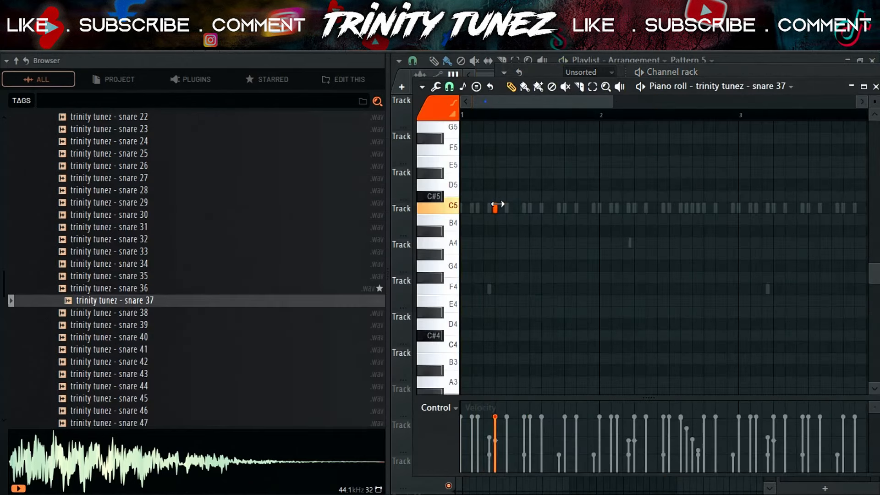
pyautogui.click(440, 88)
pyautogui.click(448, 87)
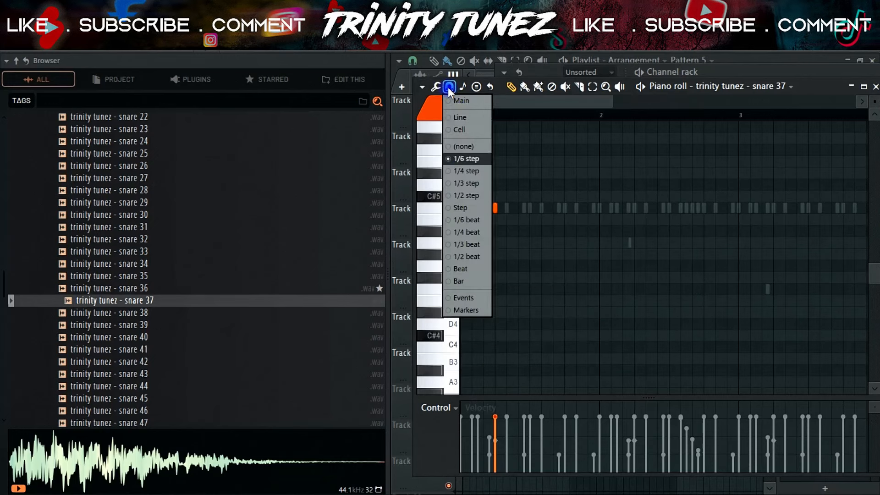
pyautogui.click(460, 114)
pyautogui.press('space')
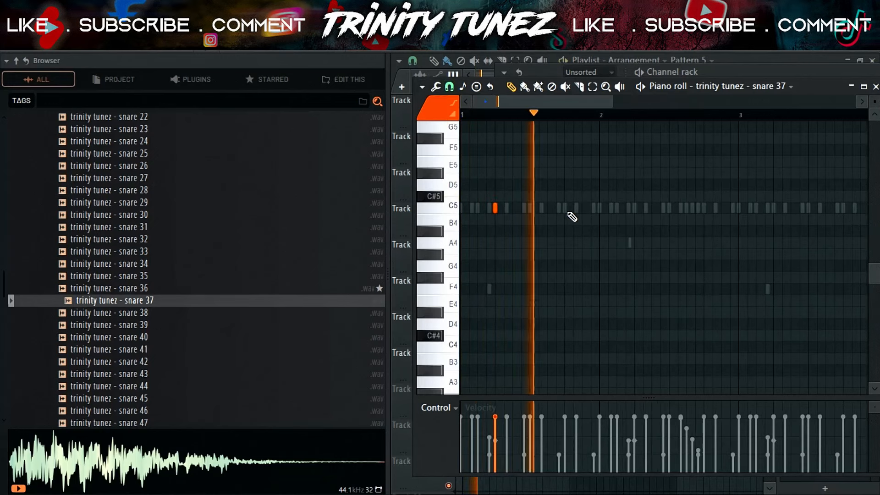
pyautogui.click(566, 211)
# Duplicate the bar 1 snare hits into bars 2, 3 and 4, clear the selection and close the piano roll
pyautogui.moveTo(564, 117); pyautogui.dragTo(467, 117)
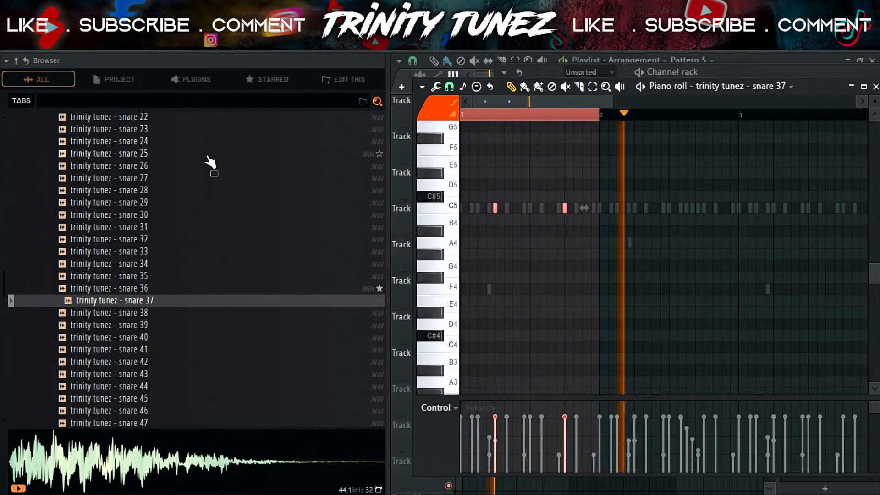
pyautogui.hotkey('ctrl', 'b')
pyautogui.hotkey('ctrl', 'b')
pyautogui.hotkey('ctrl', 'b')
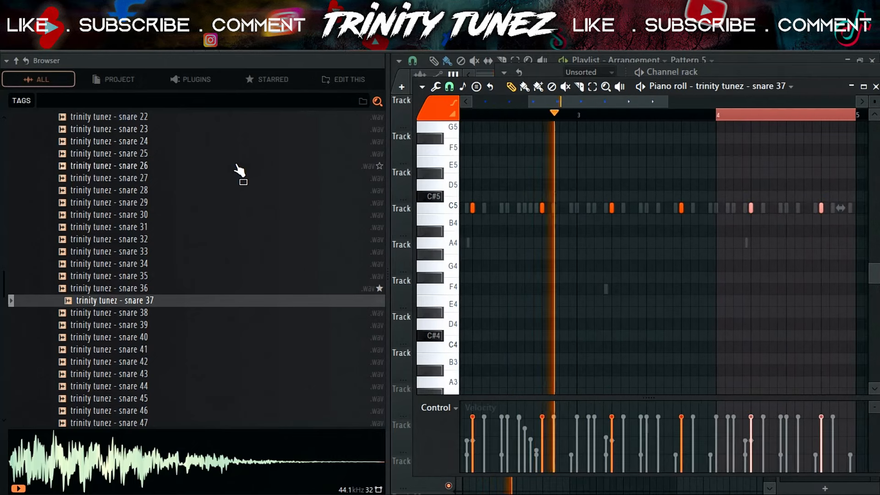
pyautogui.hotkey('ctrl', 'd')
pyautogui.click(876, 87)
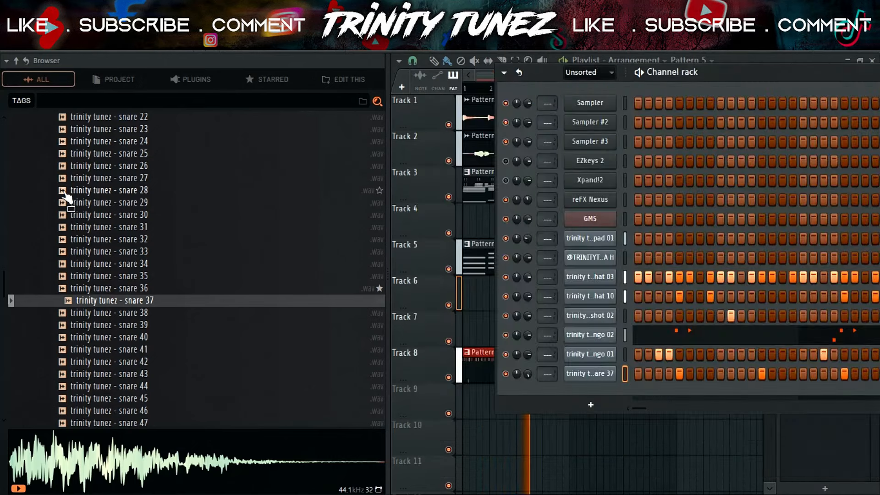
# Collapse the snare folder and open the Kick folder of the A F R I K A drumkit
pyautogui.scroll(8, 114, 188)
pyautogui.click(71, 135)
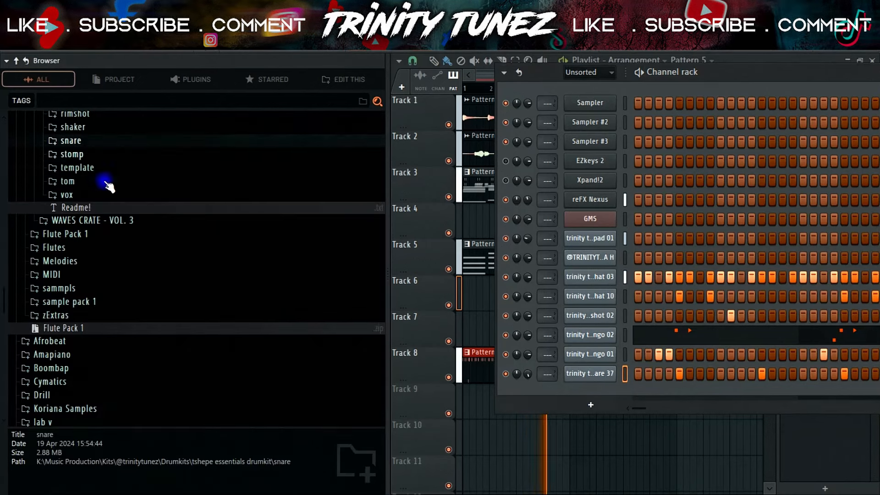
pyautogui.scroll(7, 114, 191)
pyautogui.scroll(-5, 112, 208)
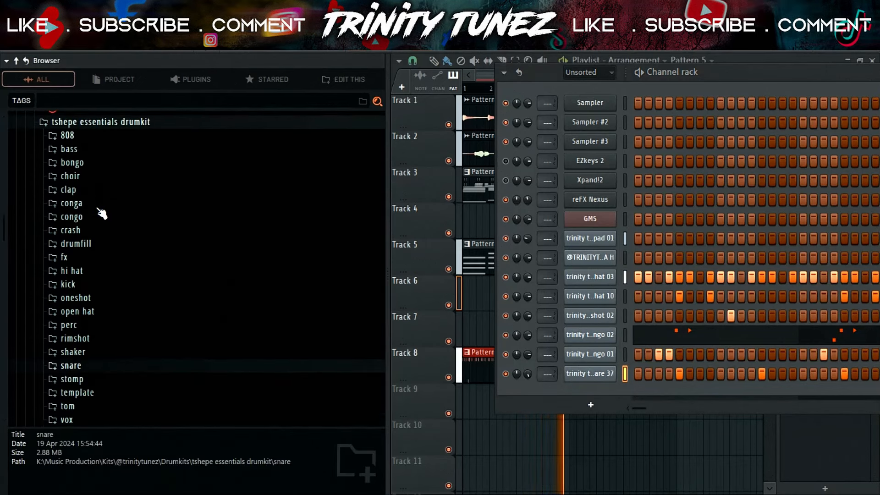
pyautogui.scroll(2, 115, 215)
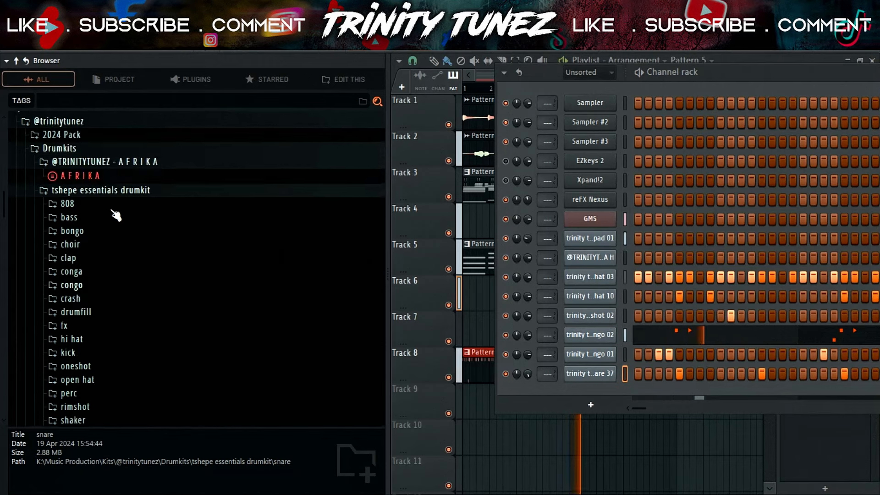
pyautogui.click(77, 176)
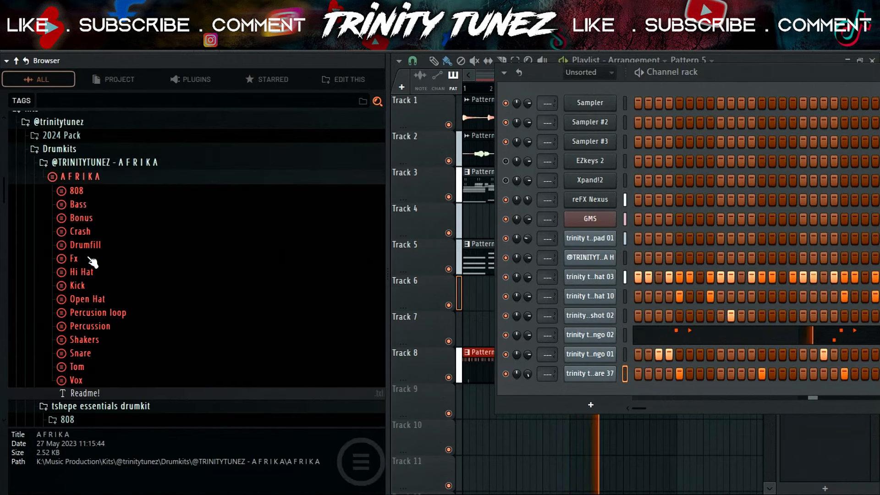
pyautogui.click(94, 299)
pyautogui.click(90, 297)
pyautogui.click(85, 286)
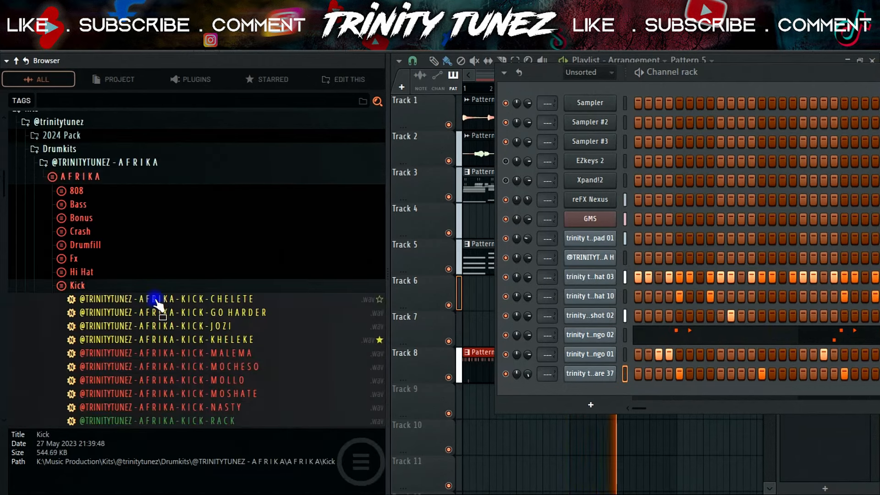
# Audition the CHELETE and KHELEKE kicks, open KHELEKE in a new channel and add a hit on step 1
pyautogui.click(222, 300)
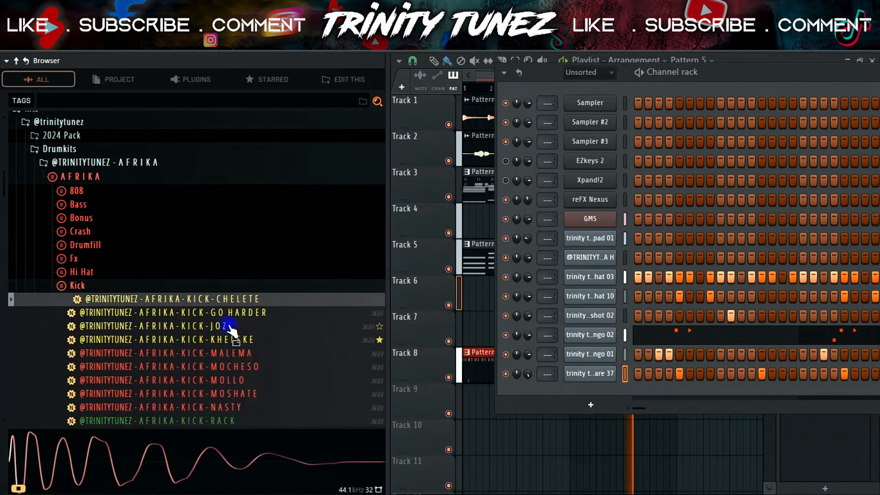
pyautogui.click(225, 339)
pyautogui.rightClick(222, 339)
pyautogui.click(261, 224)
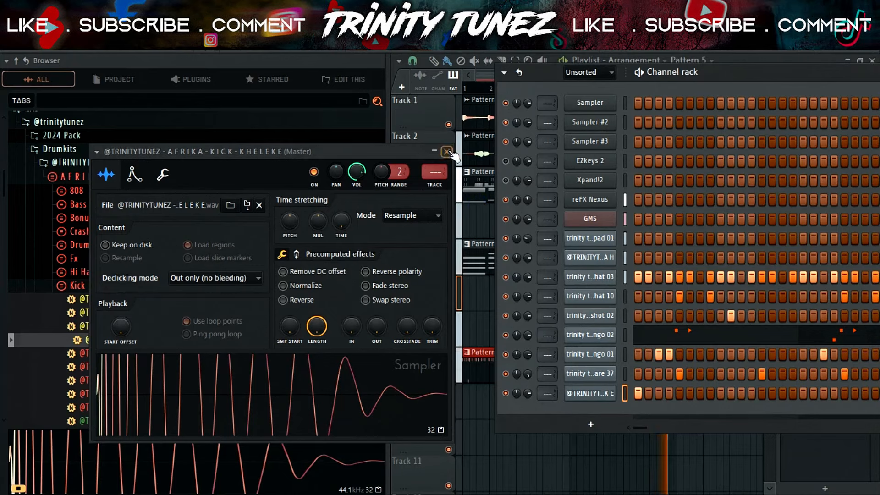
# Open the KHELEKE kick in the piano roll, hide the browser for more room and set snapping to 1/3 step
pyautogui.click(596, 393)
pyautogui.rightClick(614, 395)
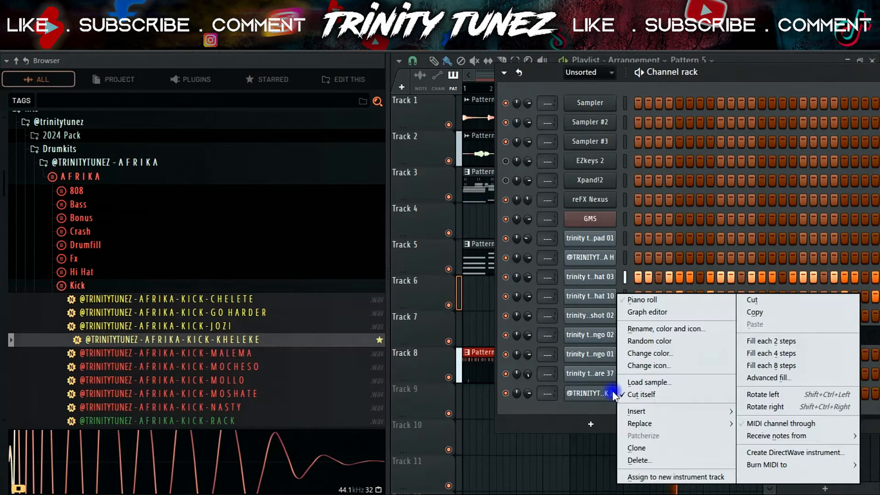
pyautogui.click(718, 306)
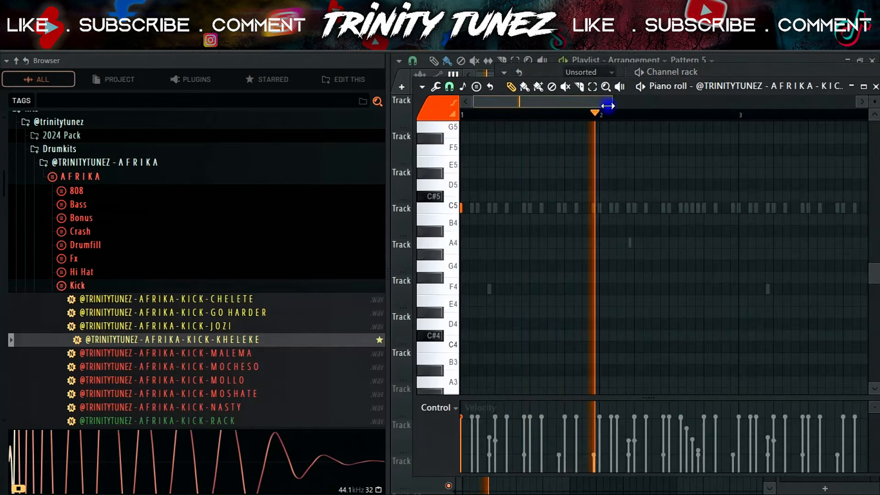
pyautogui.moveTo(608, 106); pyautogui.dragTo(542, 101)
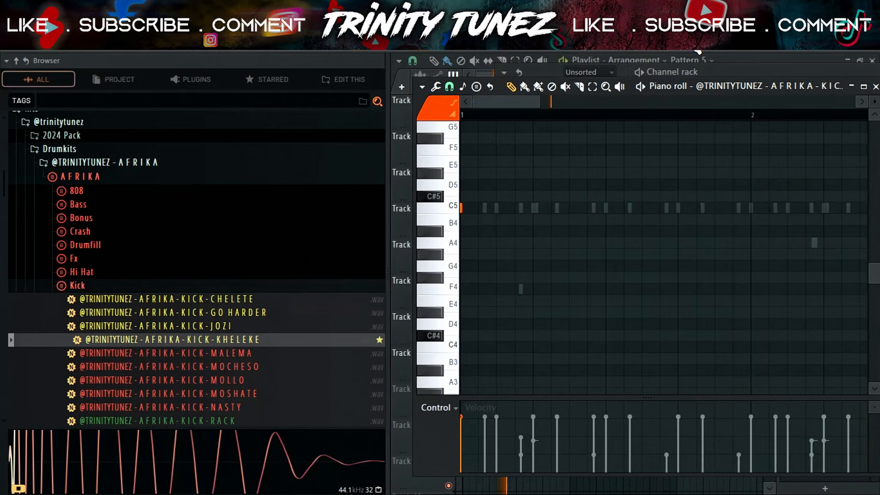
pyautogui.hotkey('alt', 'F8')
pyautogui.click(695, 43)
pyautogui.click(695, 44)
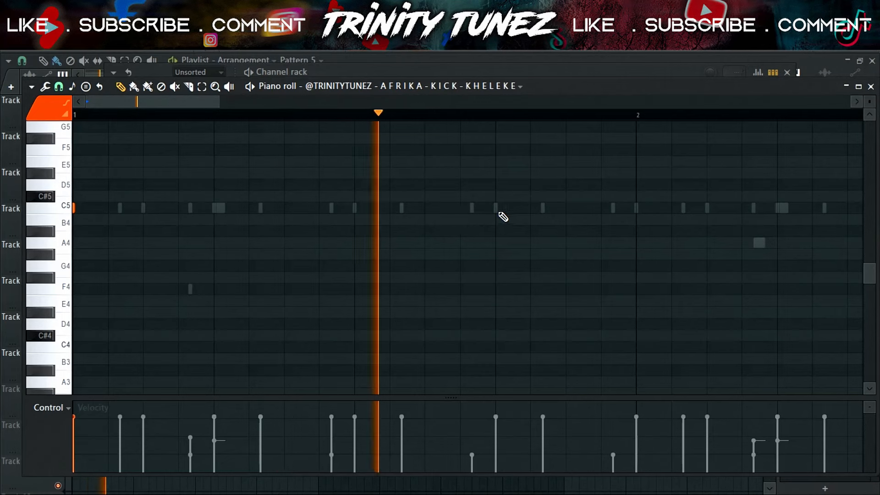
pyautogui.click(59, 86)
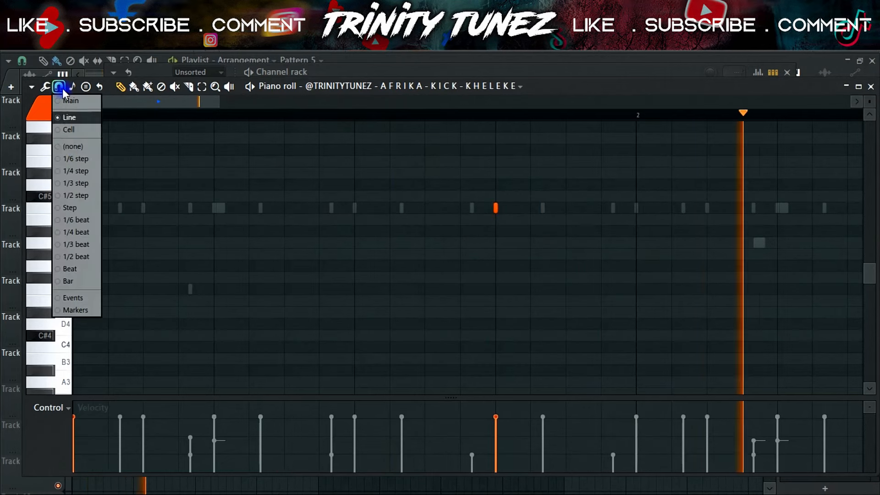
pyautogui.click(78, 184)
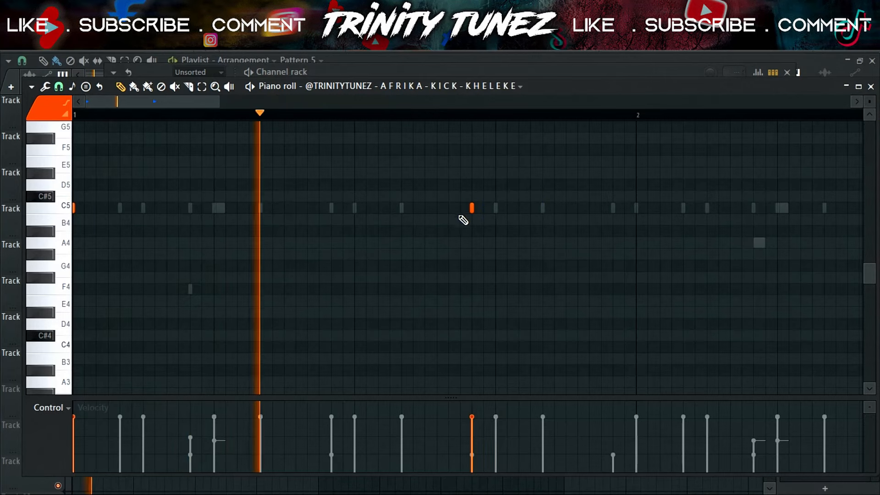
# Place off-beat C5 kick hits through bars 1 and 2 and duplicate the two-bar pattern into bars 3 and 4
pyautogui.click(543, 207)
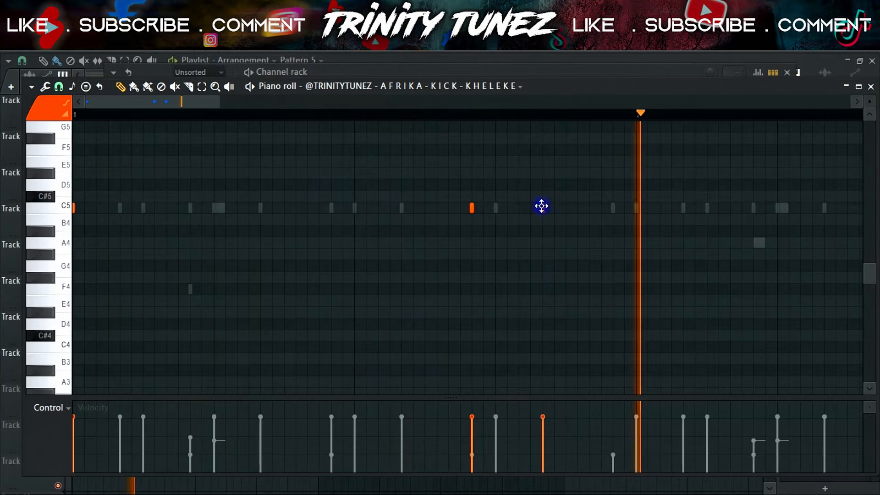
pyautogui.moveTo(220, 100); pyautogui.dragTo(356, 118)
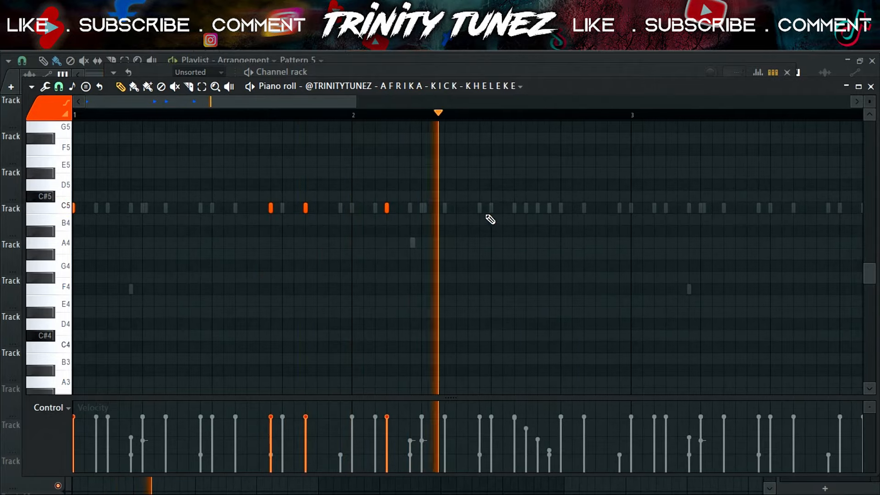
pyautogui.click(562, 208)
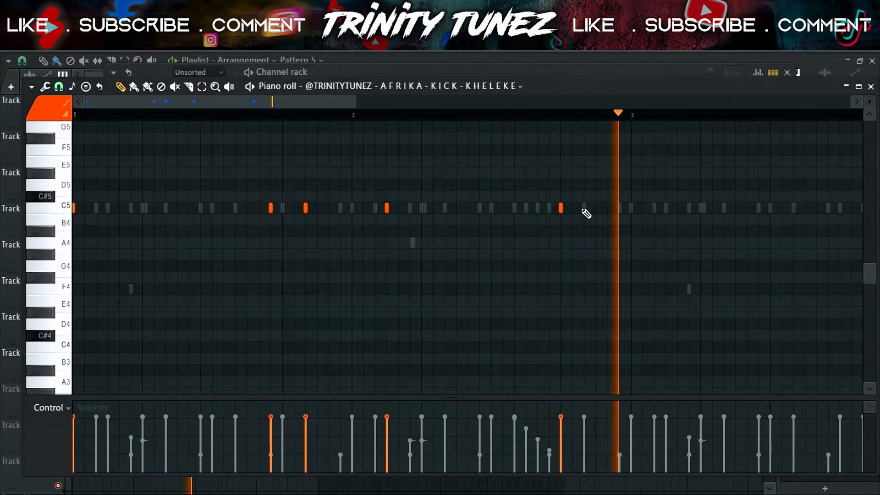
pyautogui.click(584, 209)
pyautogui.click(532, 116)
pyautogui.moveTo(632, 116); pyautogui.dragTo(2, 108)
pyautogui.hotkey('ctrl', 'b')
pyautogui.hotkey('ctrl', 'd')
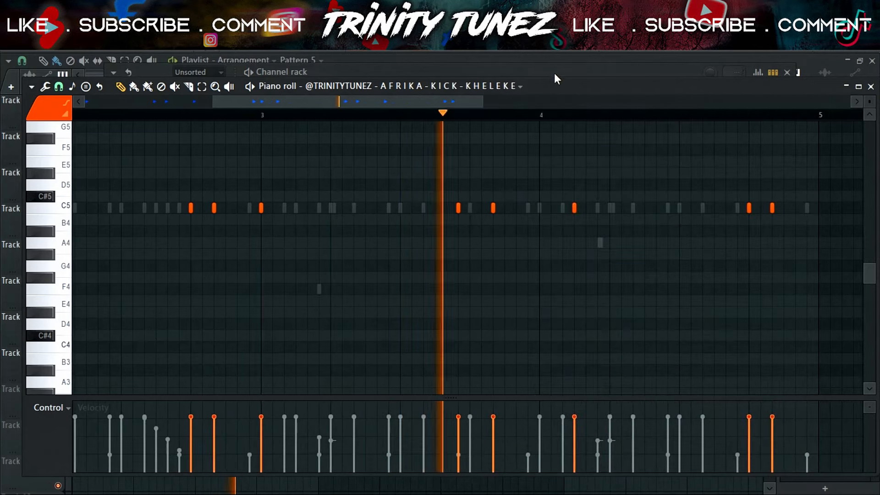
# Remove the second-to-last kick hit in bar 4, add a C5 hit near the end of the bar and close the piano roll
pyautogui.click(668, 208)
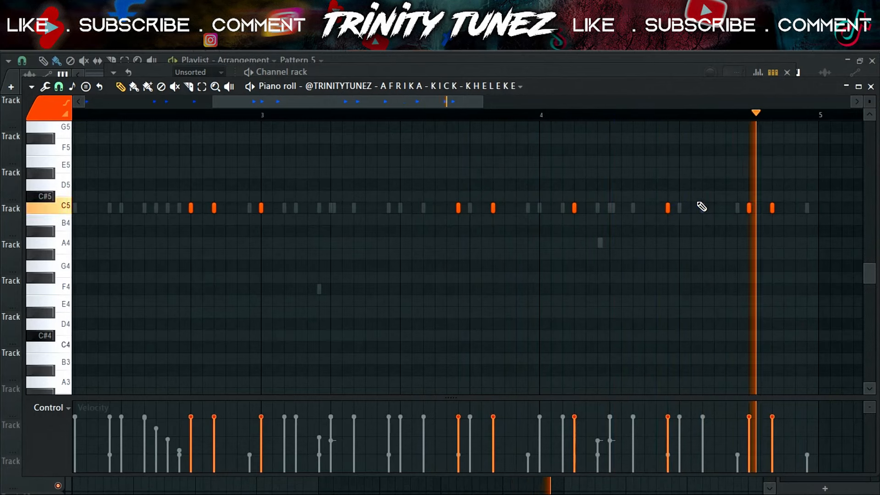
pyautogui.rightClick(748, 209)
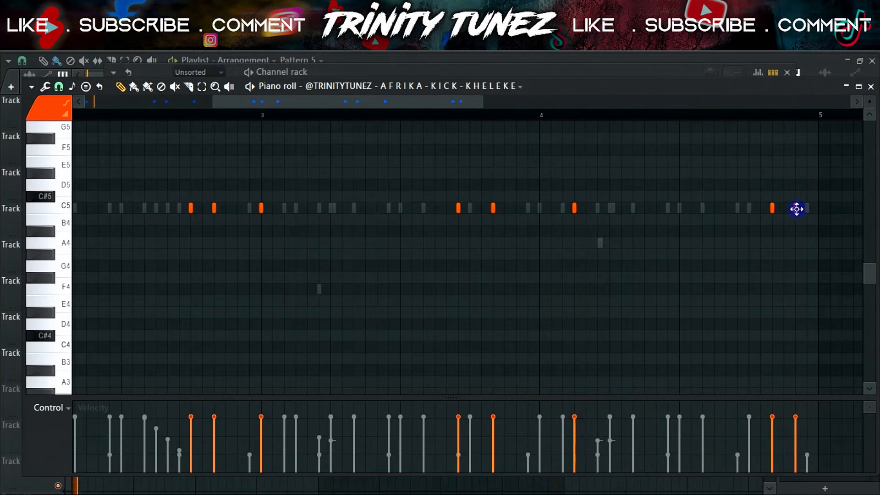
pyautogui.moveTo(806, 209); pyautogui.dragTo(807, 208)
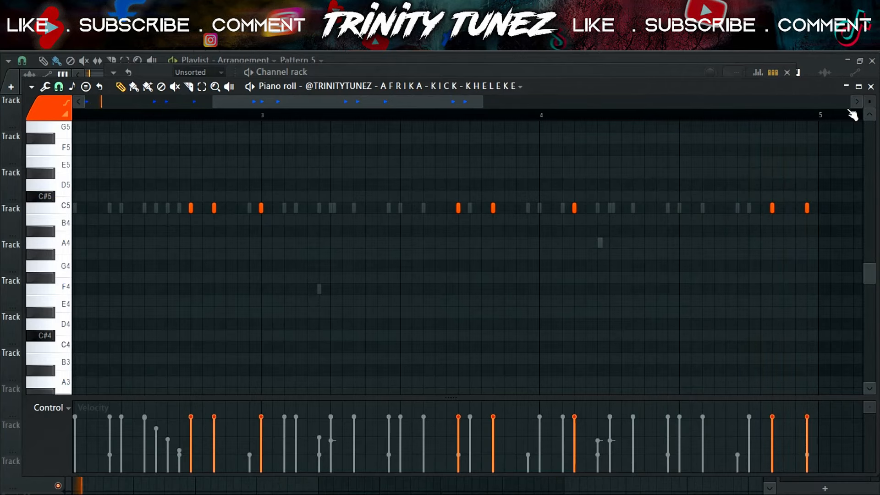
pyautogui.click(871, 87)
# Delete both Pattern 5 clips from Track 8 and split Pattern 5 by channel
pyautogui.click(618, 47)
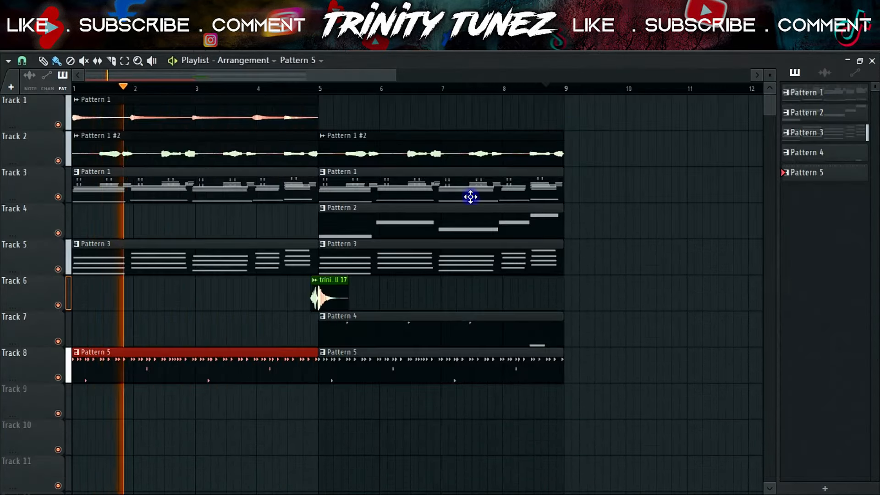
pyautogui.rightClick(280, 374)
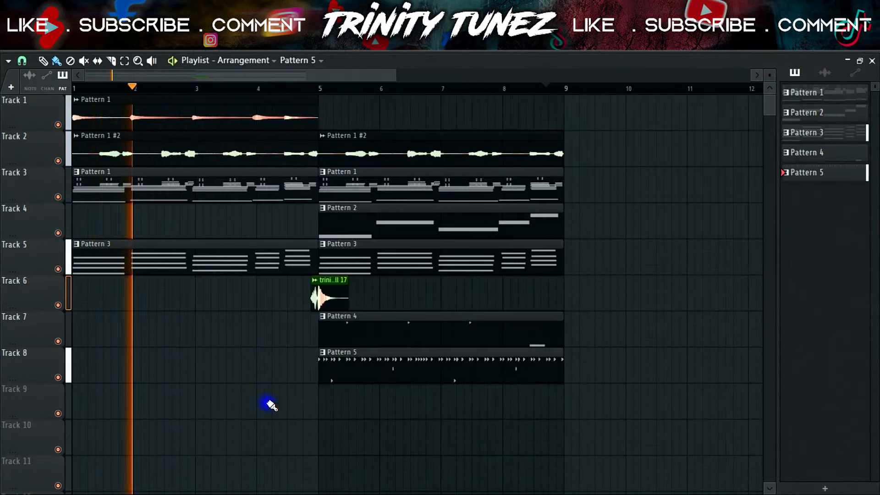
pyautogui.rightClick(820, 172)
pyautogui.click(775, 380)
pyautogui.rightClick(548, 360)
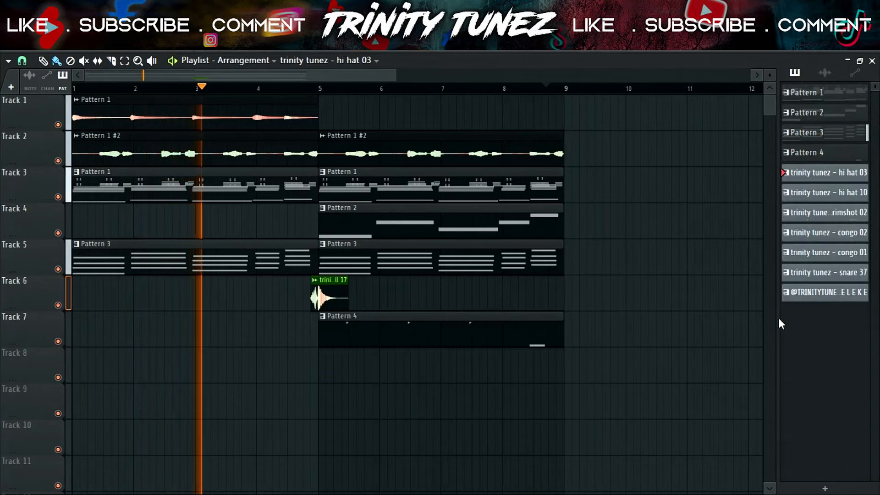
# Place the seven split drum patterns on Tracks 8–14 at bars 5 and 9, removing snare and kick from bars 5–8
pyautogui.moveTo(827, 178); pyautogui.dragTo(819, 291)
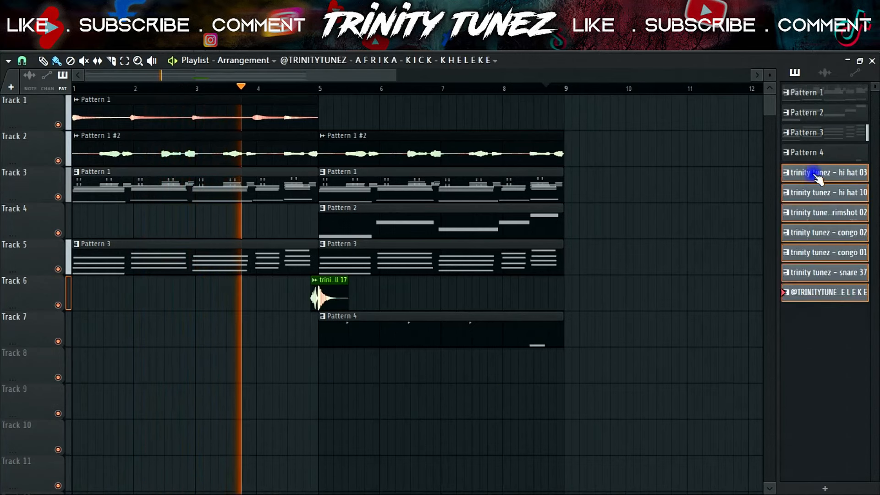
pyautogui.moveTo(792, 173); pyautogui.dragTo(589, 356)
pyautogui.scroll(-4, 590, 355)
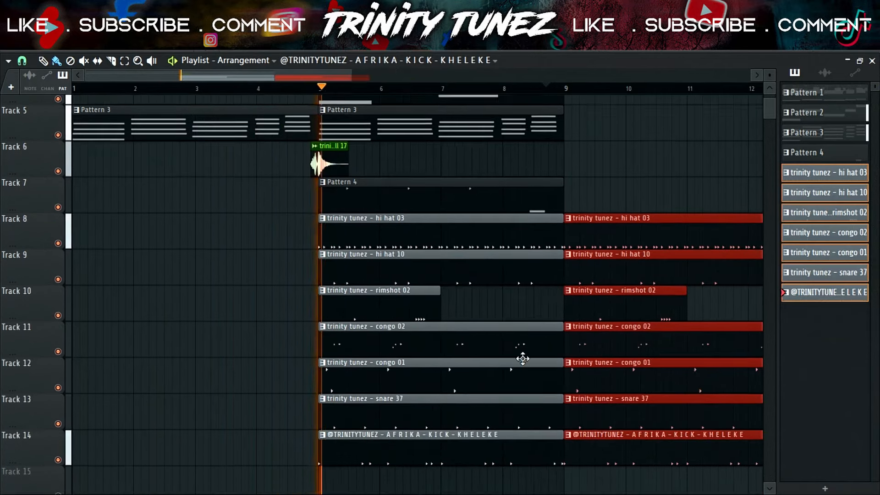
pyautogui.rightClick(393, 440)
pyautogui.rightClick(408, 398)
# Copy the Pattern 1 clip on Track 3 and the Pattern 1 audio clip on Track 1 to bar 9
pyautogui.scroll(4, 479, 416)
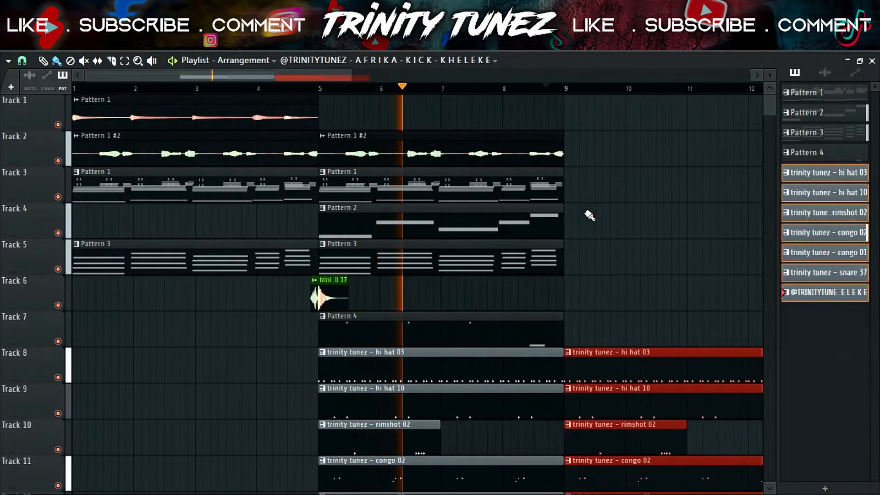
pyautogui.moveTo(596, 201); pyautogui.dragTo(628, 183)
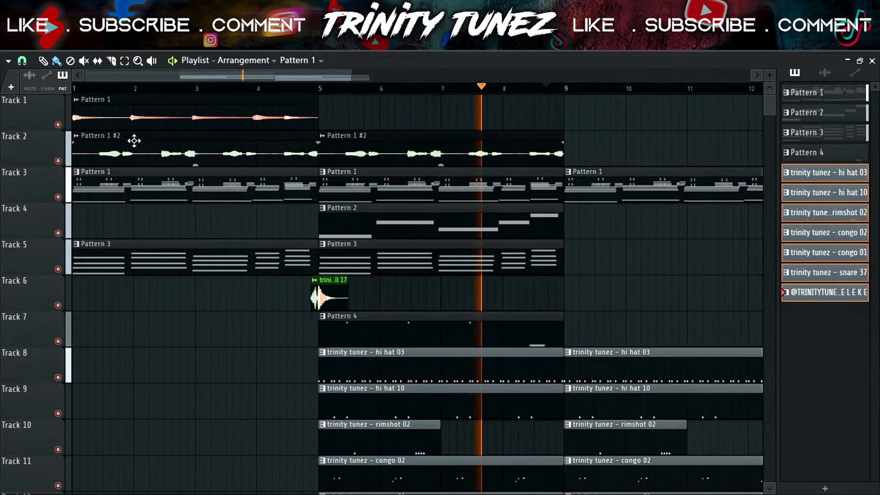
pyautogui.moveTo(131, 120); pyautogui.dragTo(618, 117)
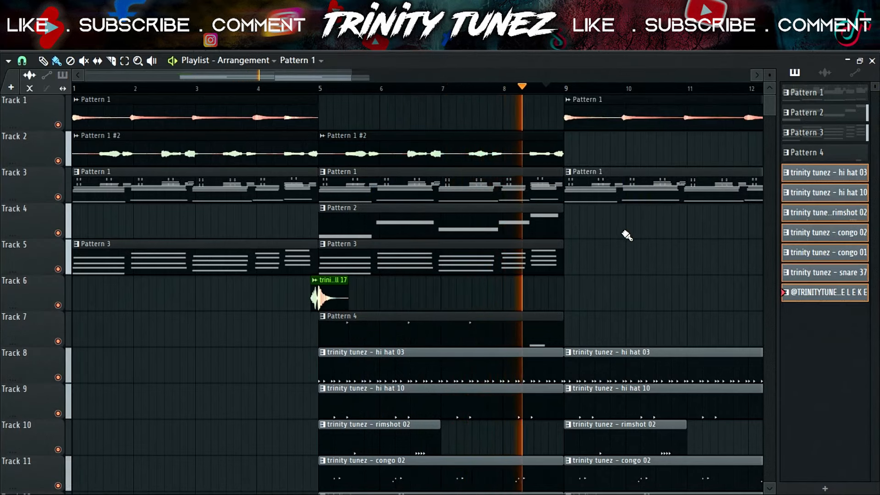
# Select all clips in bars 9–12 and duplicate them to bar 13
pyautogui.moveTo(349, 73); pyautogui.dragTo(435, 73)
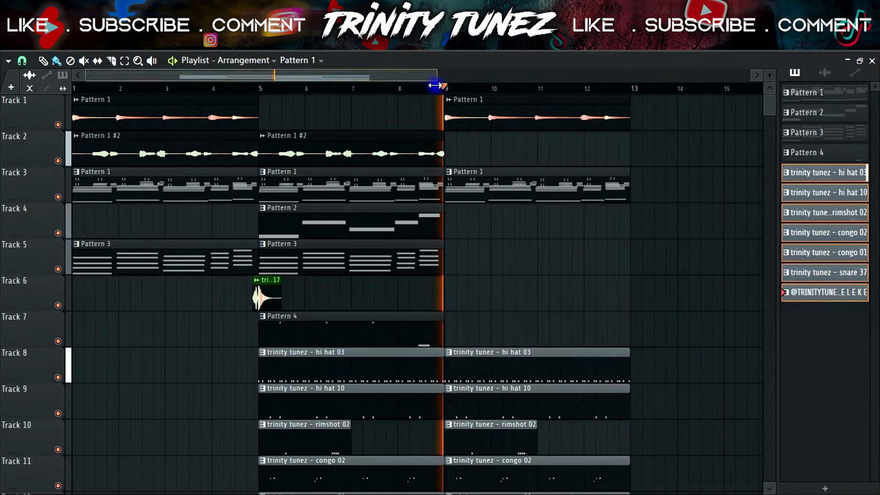
pyautogui.scroll(-2, 509, 303)
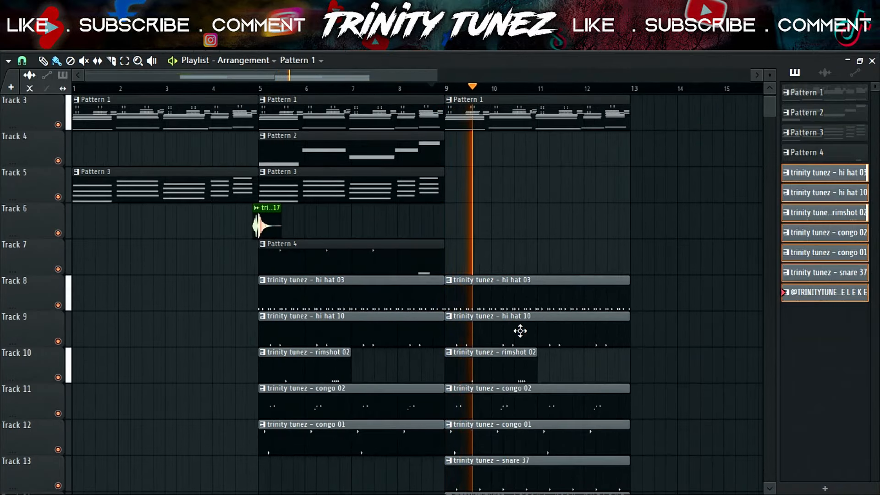
pyautogui.moveTo(770, 72); pyautogui.dragTo(770, 81)
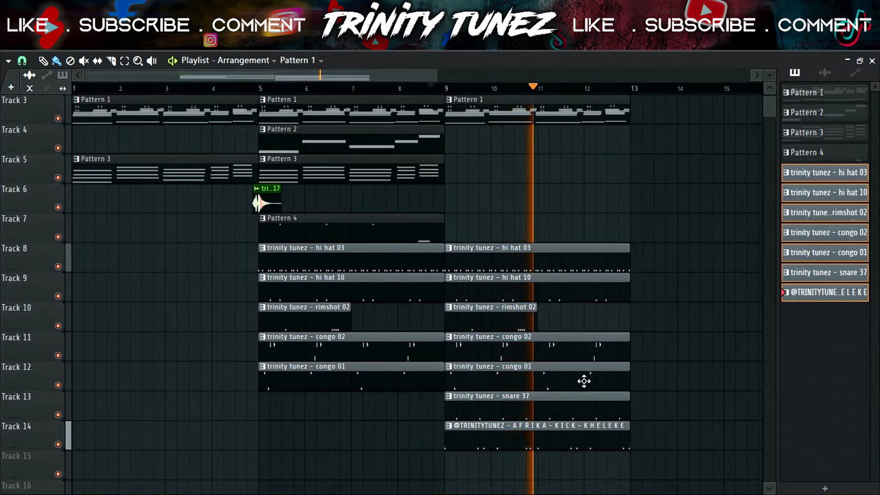
pyautogui.moveTo(618, 448); pyautogui.dragTo(648, 109)
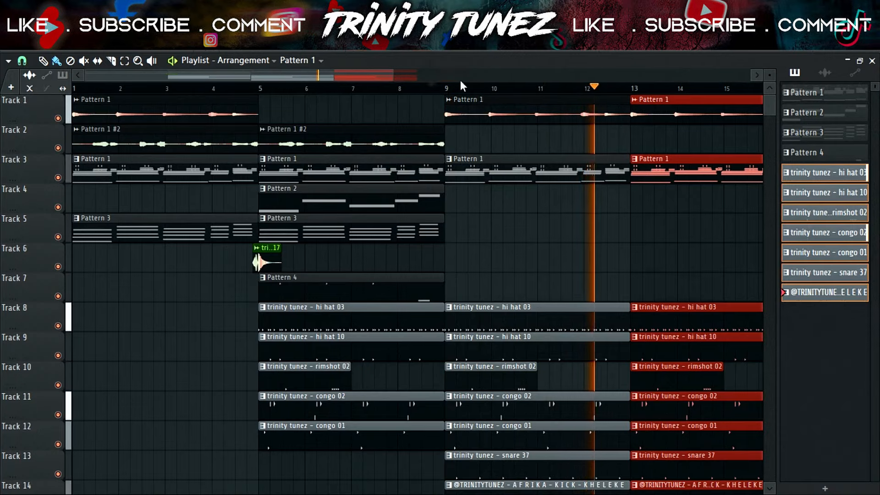
pyautogui.moveTo(393, 77); pyautogui.dragTo(444, 78)
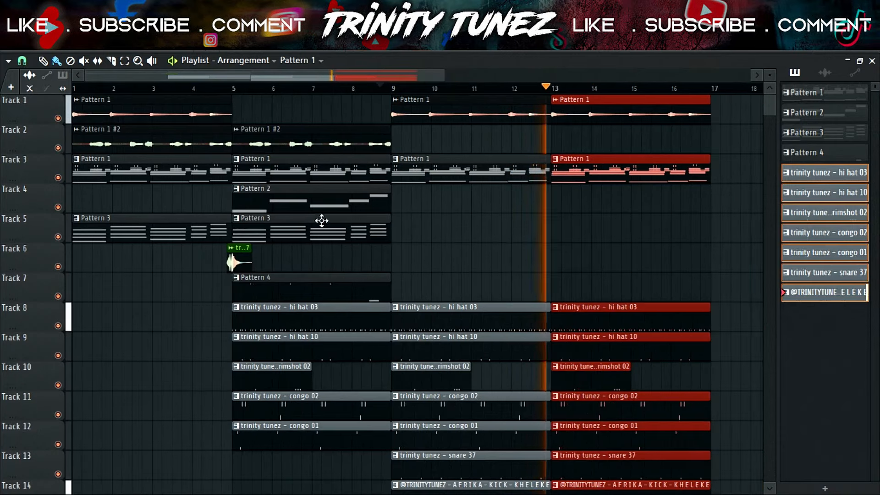
# Copy the Pattern 1 #2 audio clip to bar 17 on Track 2 and duplicate the bars 9–16 clips from bar 17
pyautogui.moveTo(290, 148); pyautogui.dragTo(748, 136)
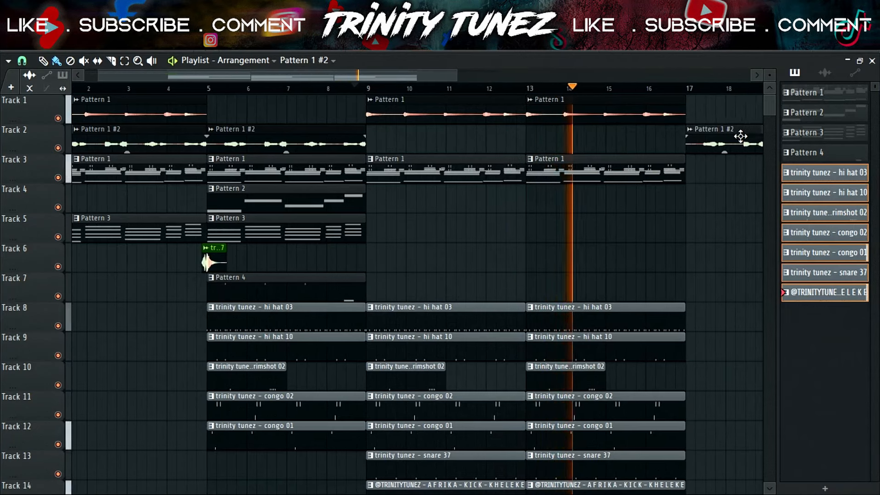
pyautogui.scroll(-5, 678, 147)
pyautogui.moveTo(650, 368); pyautogui.dragTo(627, 100)
# Shorten the congo, snare and kick clips starting at bar 13 so they end just before bar 17
pyautogui.scroll(-3, 583, 220)
pyautogui.moveTo(573, 418); pyautogui.dragTo(571, 306)
pyautogui.moveTo(422, 75); pyautogui.dragTo(518, 68)
# Copy Pattern 1 #2 to bar 21 on Track 2 and shorten the last congo, snare and kick clips to end before bar 25
pyautogui.scroll(3, 627, 317)
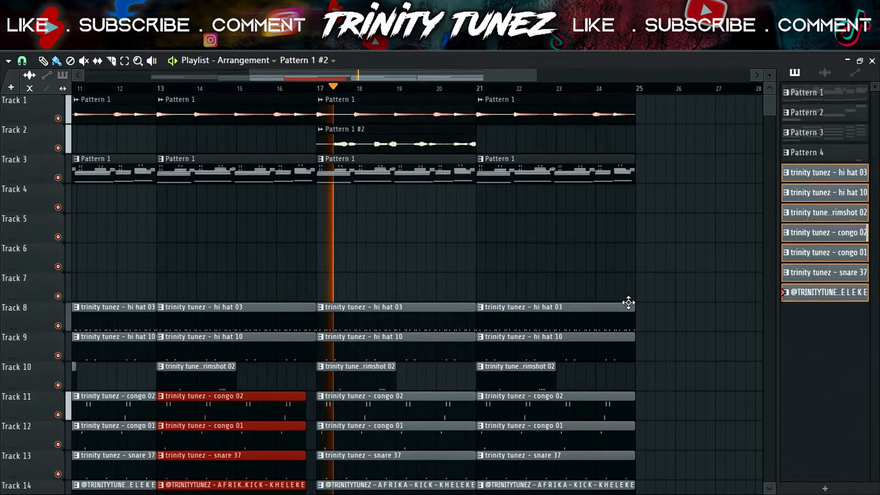
pyautogui.moveTo(434, 149); pyautogui.dragTo(594, 150)
pyautogui.scroll(-4, 669, 355)
pyautogui.moveTo(642, 378); pyautogui.dragTo(622, 276)
pyautogui.scroll(3, 641, 183)
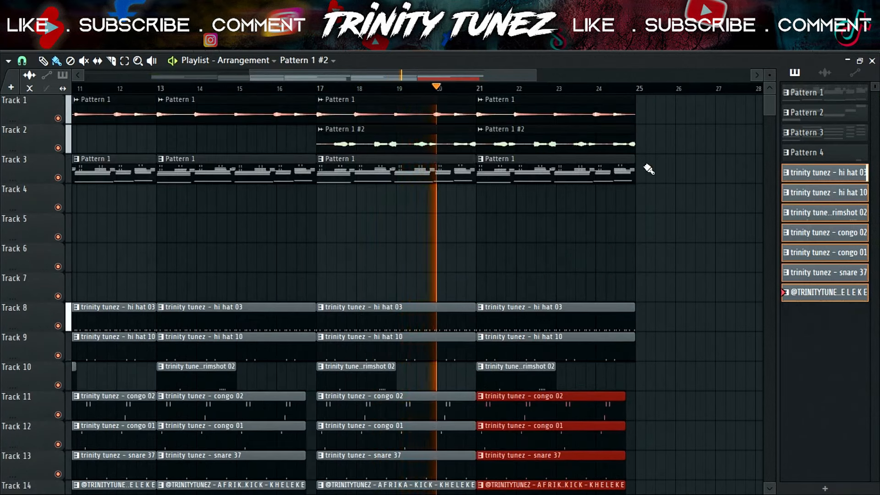
# Extend the last Pattern 1 audio clip on Track 1 to bar 26
pyautogui.moveTo(635, 99)
pyautogui.mouseDown()
pyautogui.moveTo(658, 100)
pyautogui.moveTo(635, 99)
pyautogui.mouseUp()
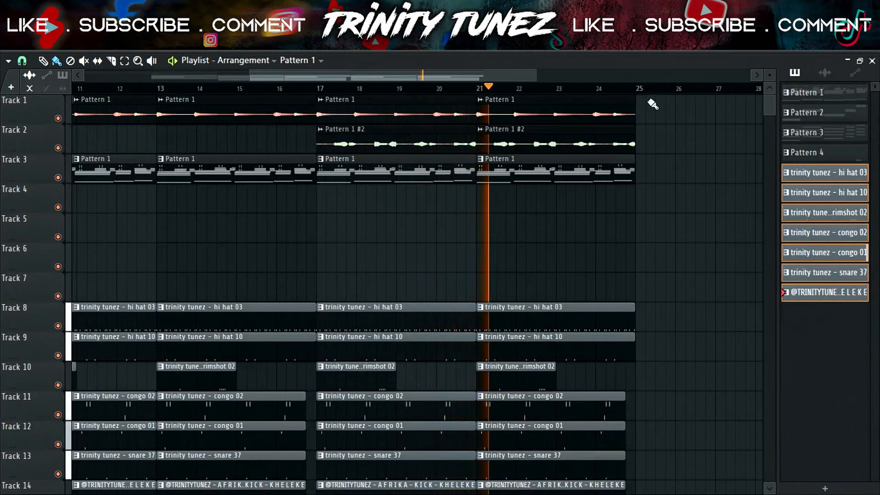
pyautogui.moveTo(636, 100); pyautogui.dragTo(674, 101)
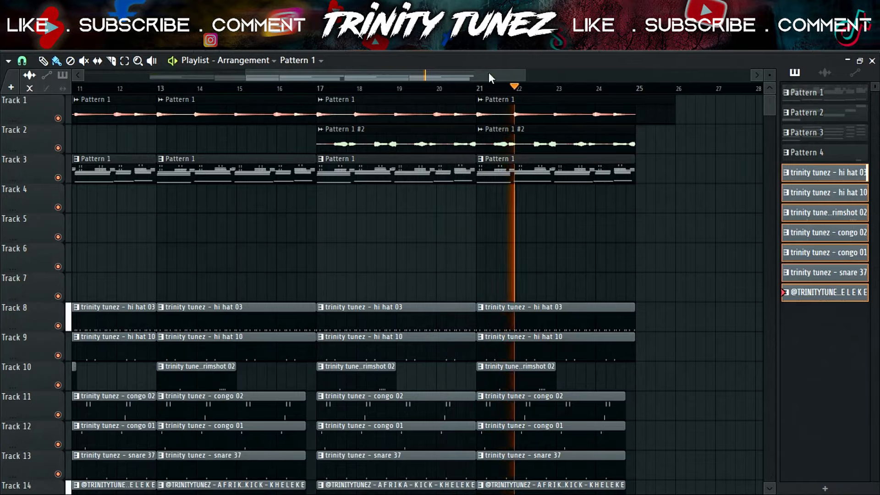
pyautogui.moveTo(255, 80); pyautogui.dragTo(84, 78)
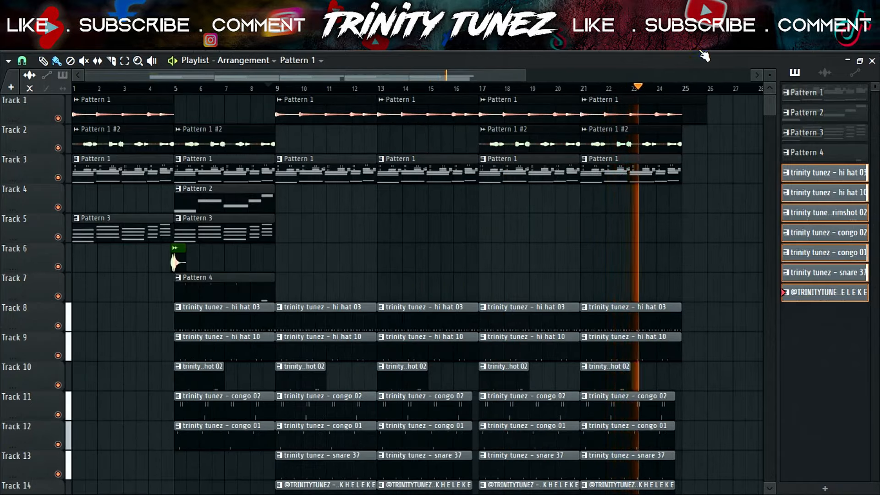
pyautogui.click(323, 43)
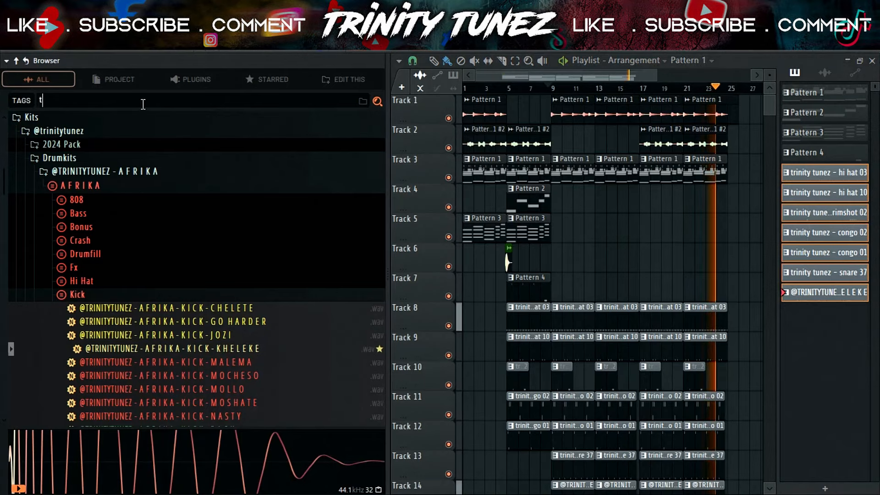
pyautogui.write('ty')
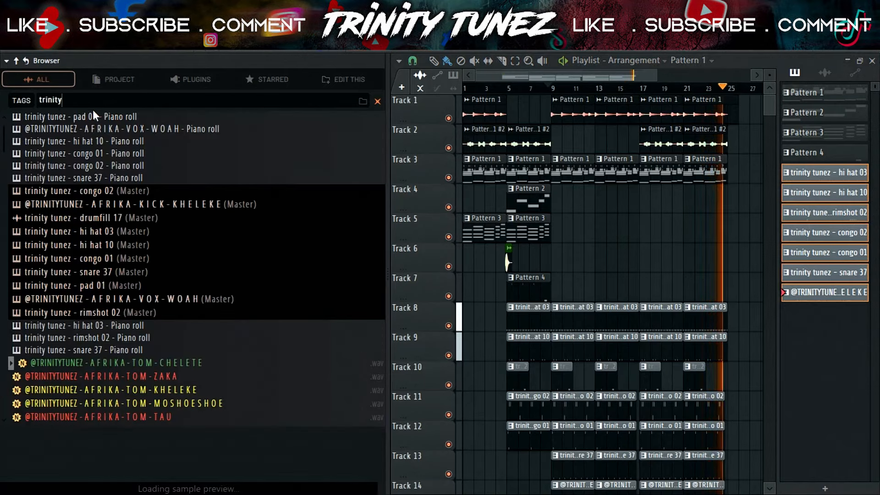
pyautogui.moveTo(90, 252); pyautogui.dragTo(501, 474)
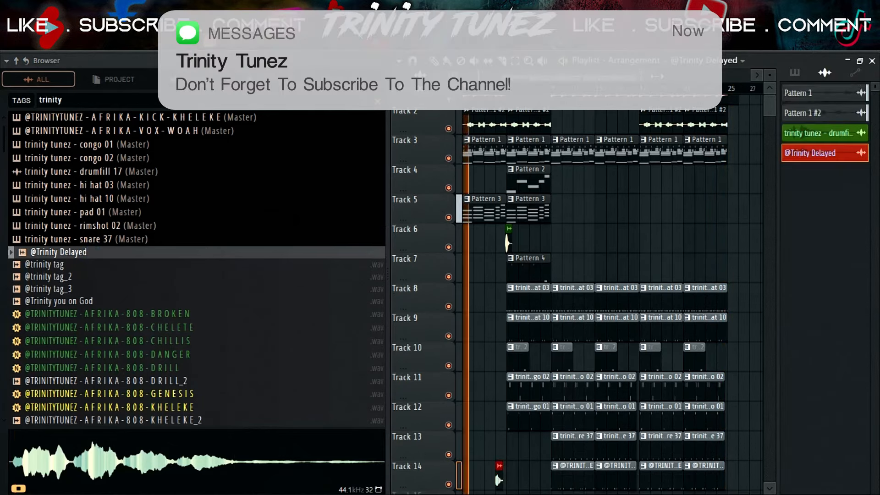
pyautogui.moveTo(657, 77); pyautogui.dragTo(532, 77)
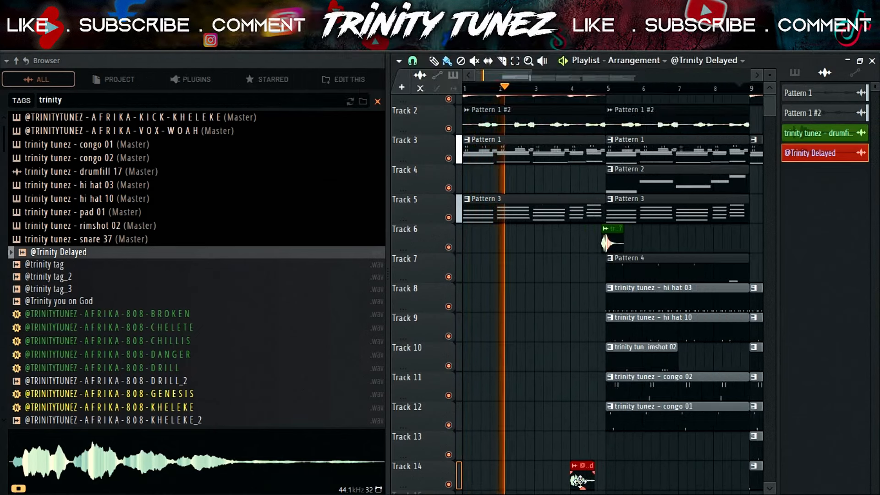
pyautogui.moveTo(579, 481); pyautogui.dragTo(597, 479)
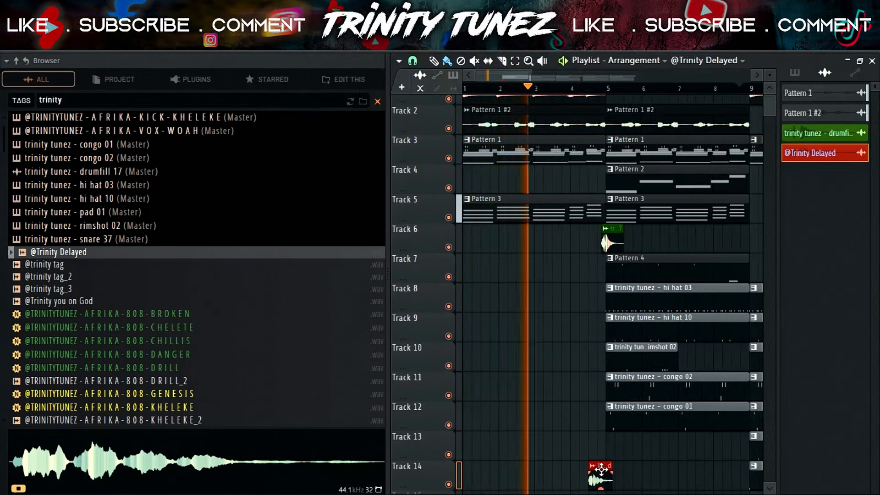
pyautogui.doubleClick(600, 469)
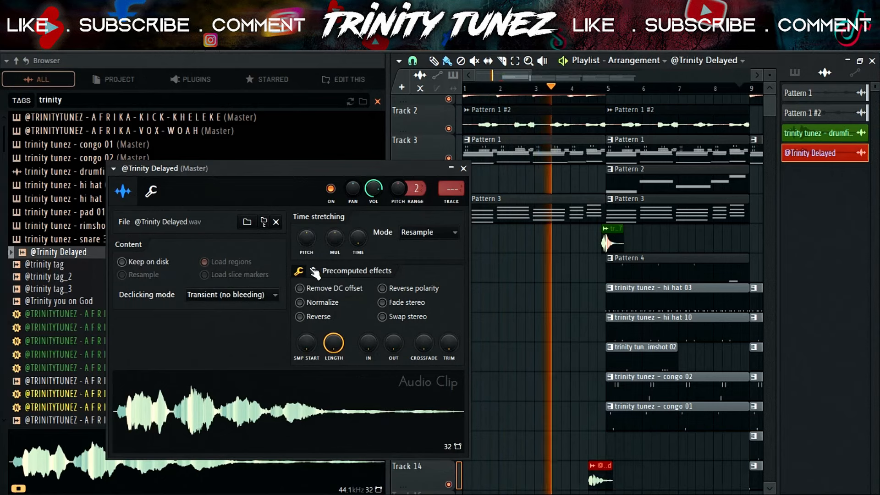
pyautogui.click(302, 303)
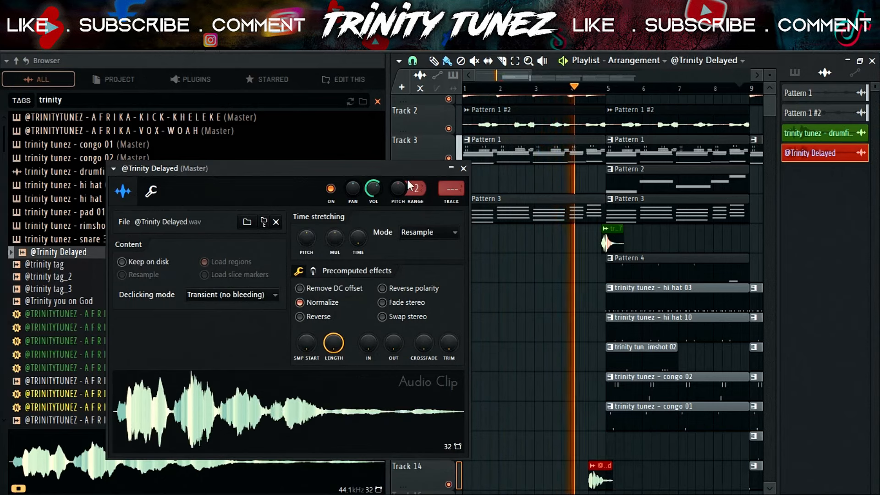
pyautogui.click(464, 168)
# Maximize the playlist and place copies of Pattern 4 at bars 17 and 21 on Track 7
pyautogui.doubleClick(717, 60)
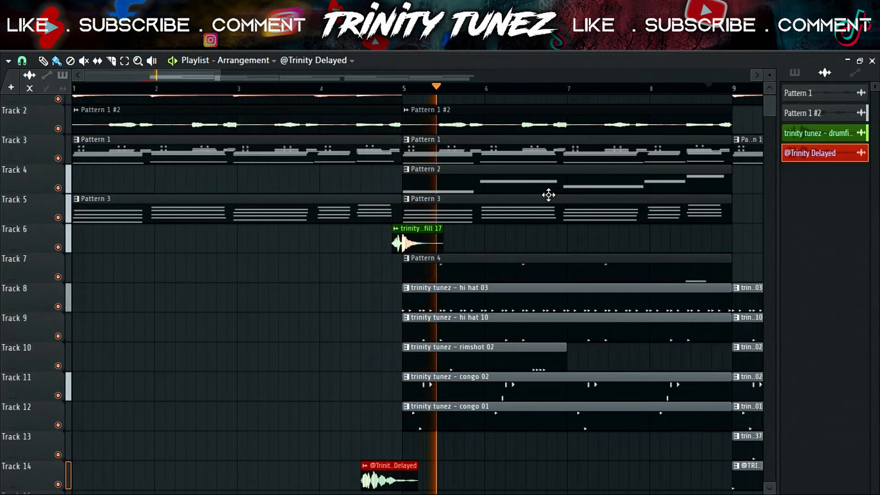
pyautogui.moveTo(219, 76); pyautogui.dragTo(612, 69)
pyautogui.moveTo(773, 103); pyautogui.dragTo(766, 76)
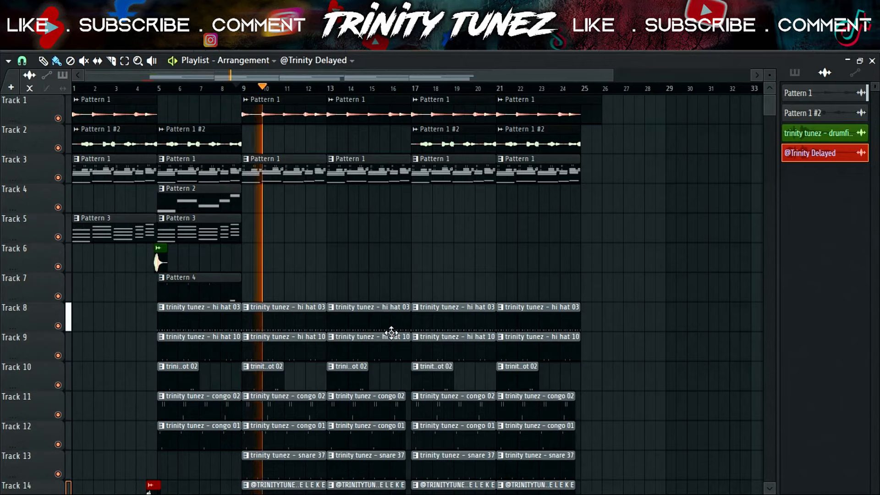
pyautogui.scroll(-3, 391, 332)
pyautogui.scroll(3, 391, 328)
pyautogui.click(218, 285)
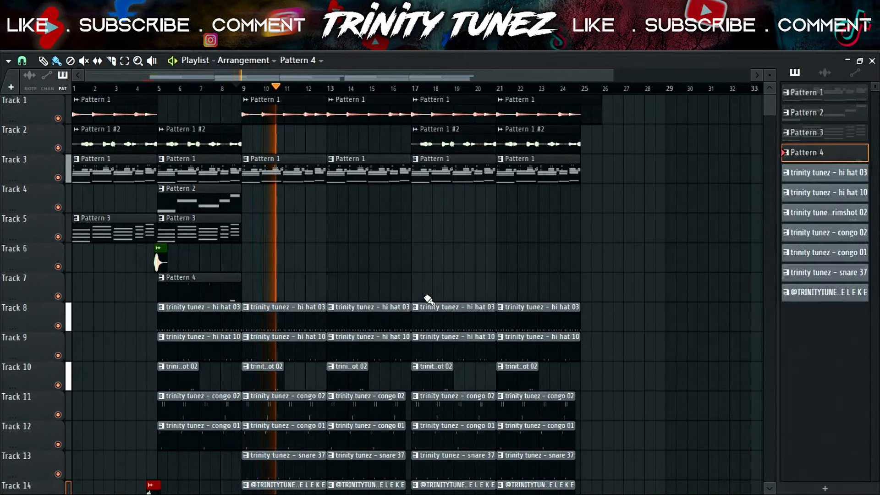
pyautogui.click(427, 289)
pyautogui.moveTo(525, 287); pyautogui.dragTo(516, 287)
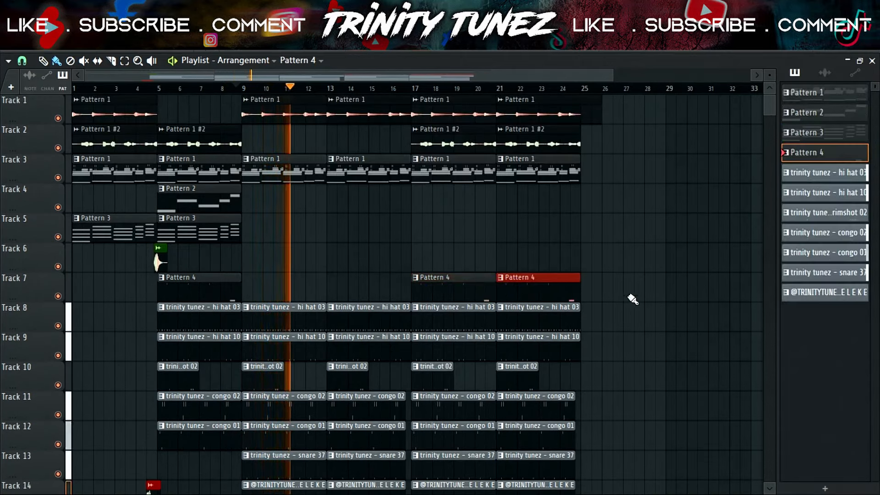
pyautogui.scroll(-3, 656, 238)
pyautogui.scroll(3, 655, 238)
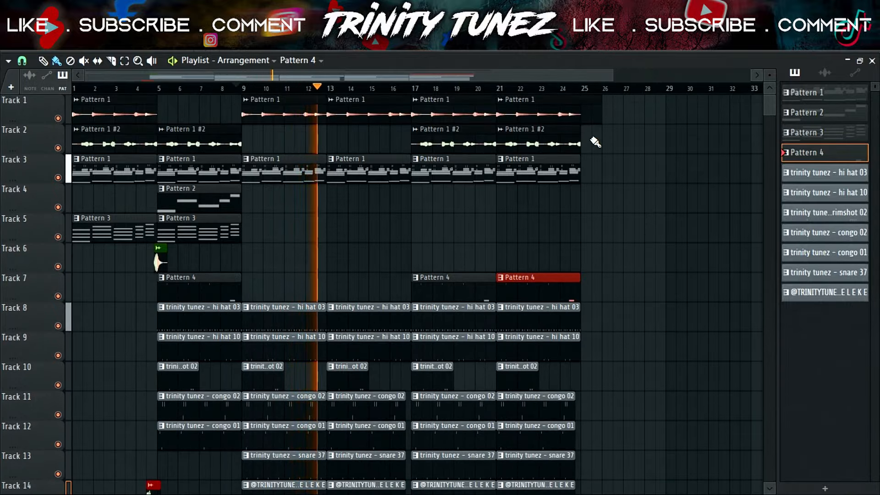
pyautogui.moveTo(614, 77)
pyautogui.mouseDown()
pyautogui.moveTo(431, 76)
pyautogui.moveTo(609, 90)
pyautogui.mouseUp()
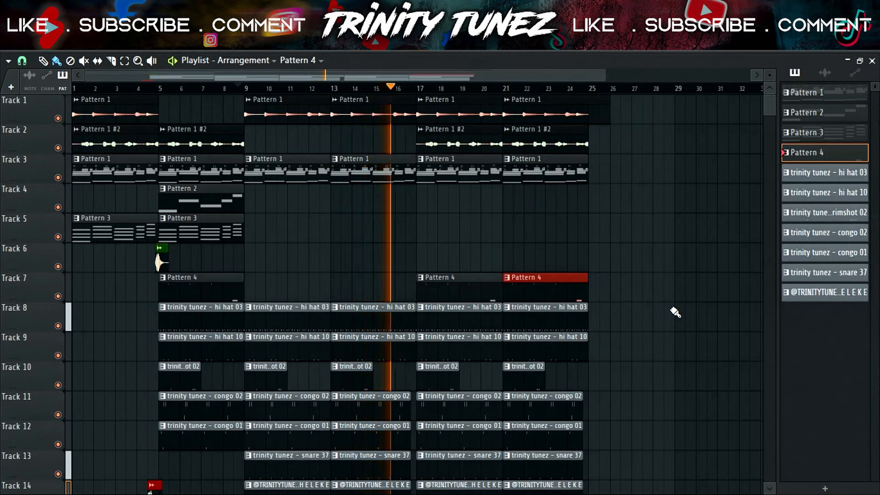
pyautogui.scroll(-1, 673, 284)
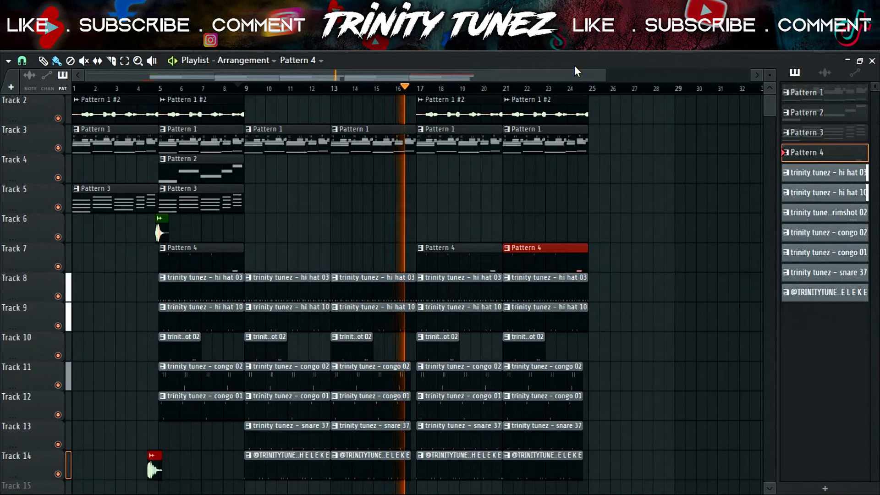